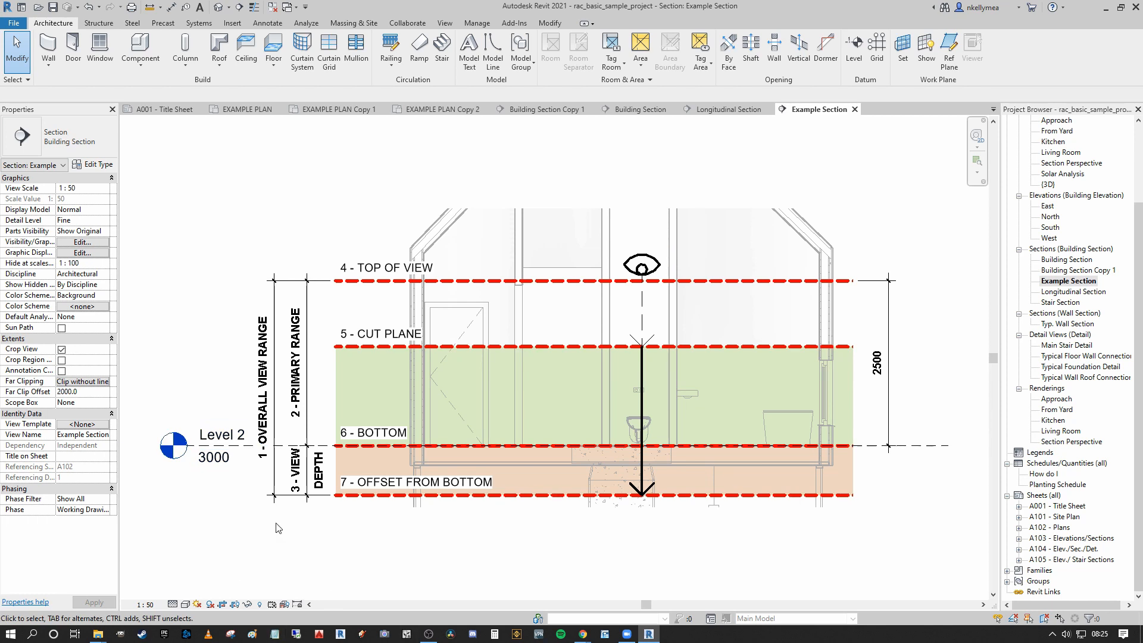
Step: Examine the overall view range and primary range dimensions in the Example Section diagram
middle_drag(170, 480, 188, 477)
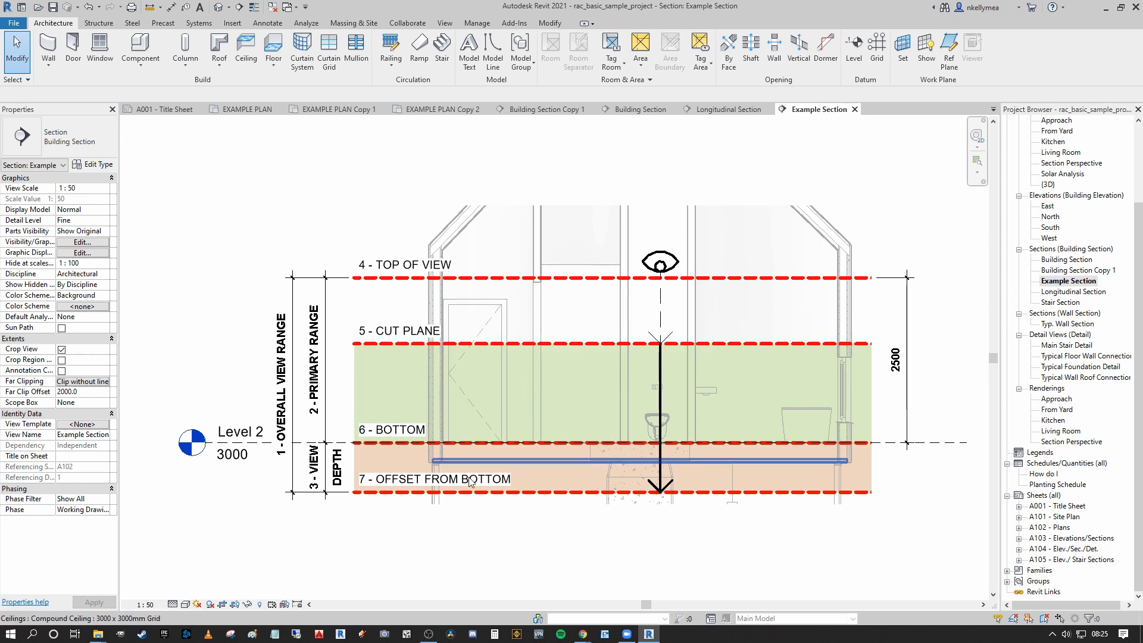
click(286, 393)
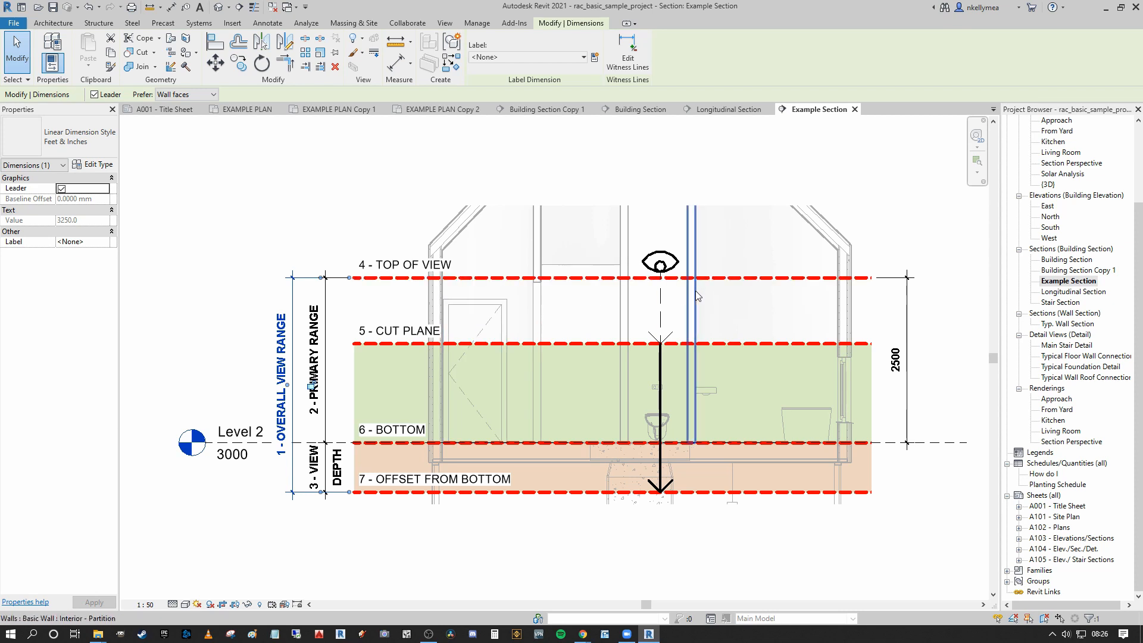
middle_drag(684, 528, 674, 528)
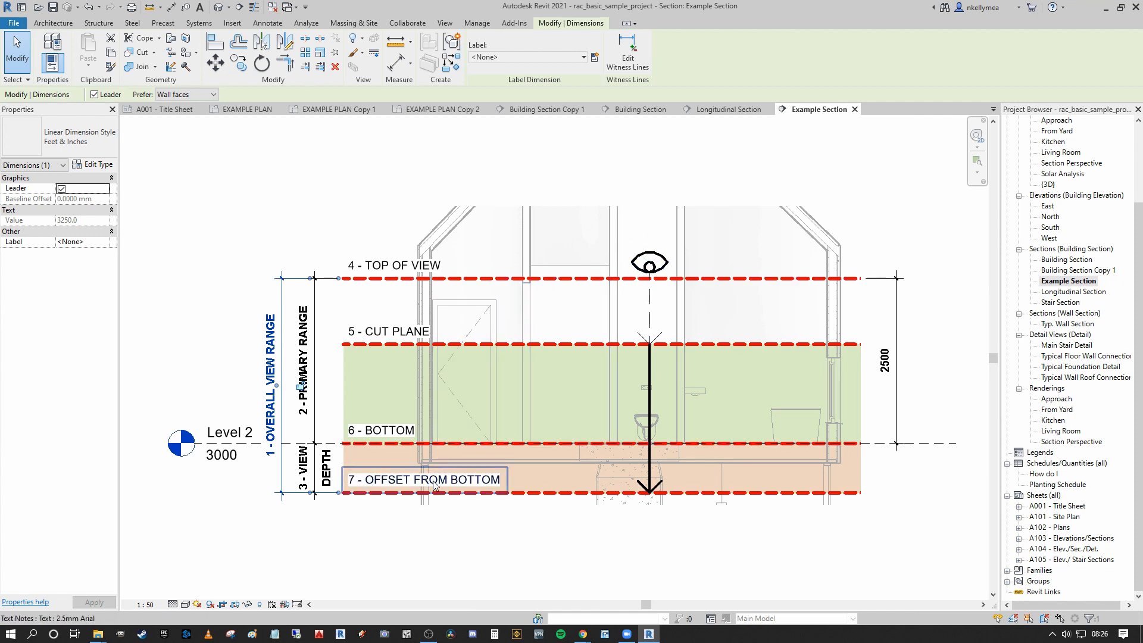
middle_drag(477, 586, 470, 569)
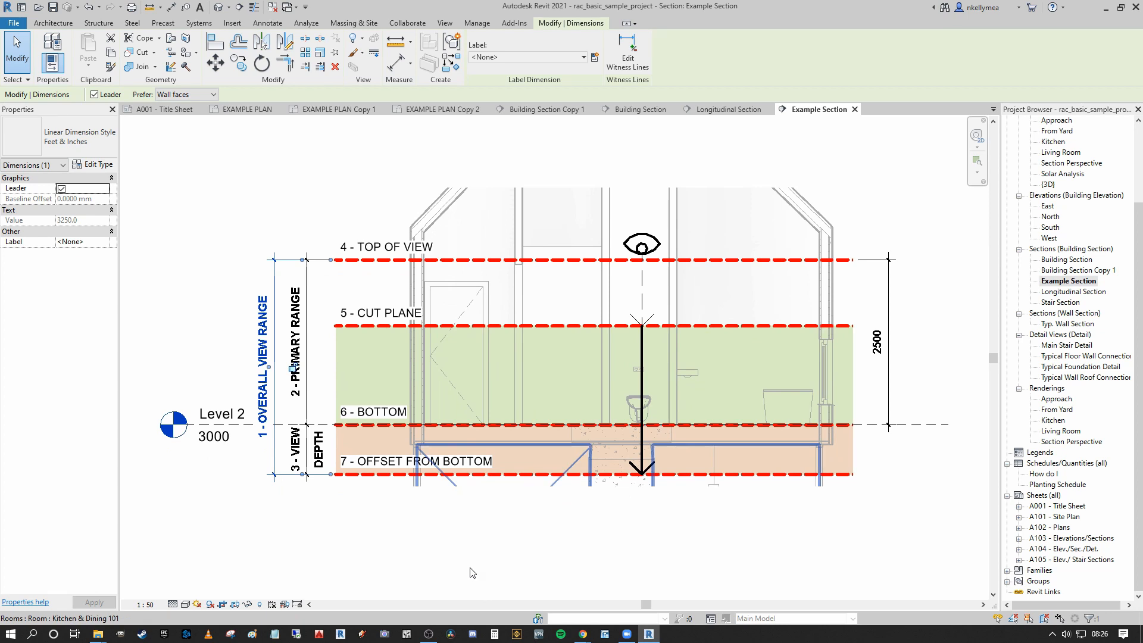
click(301, 312)
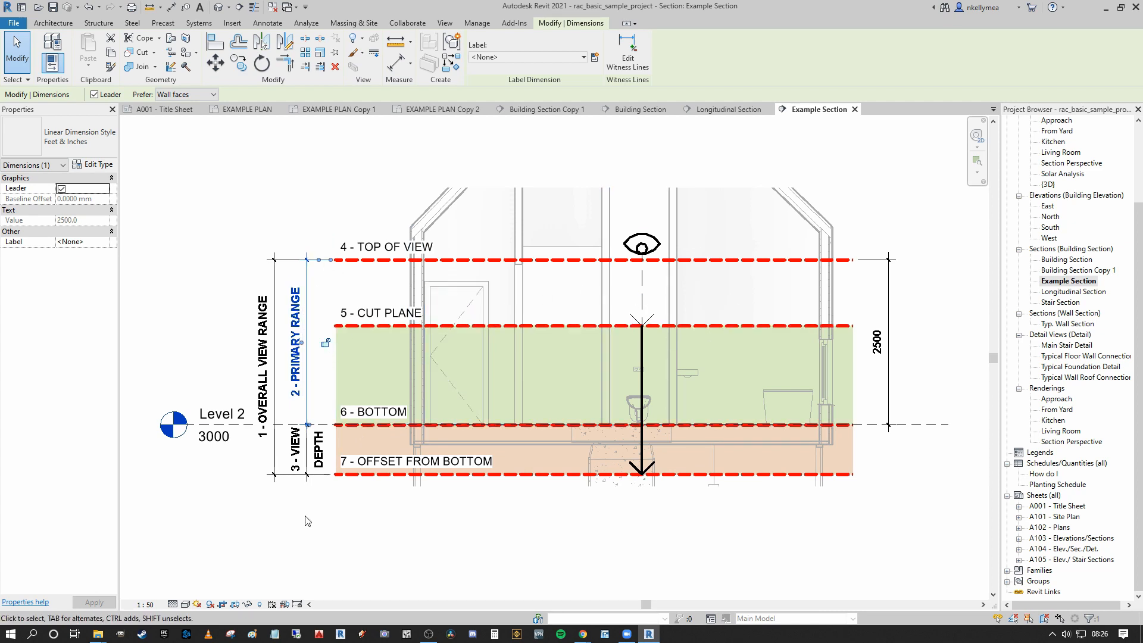
click(326, 551)
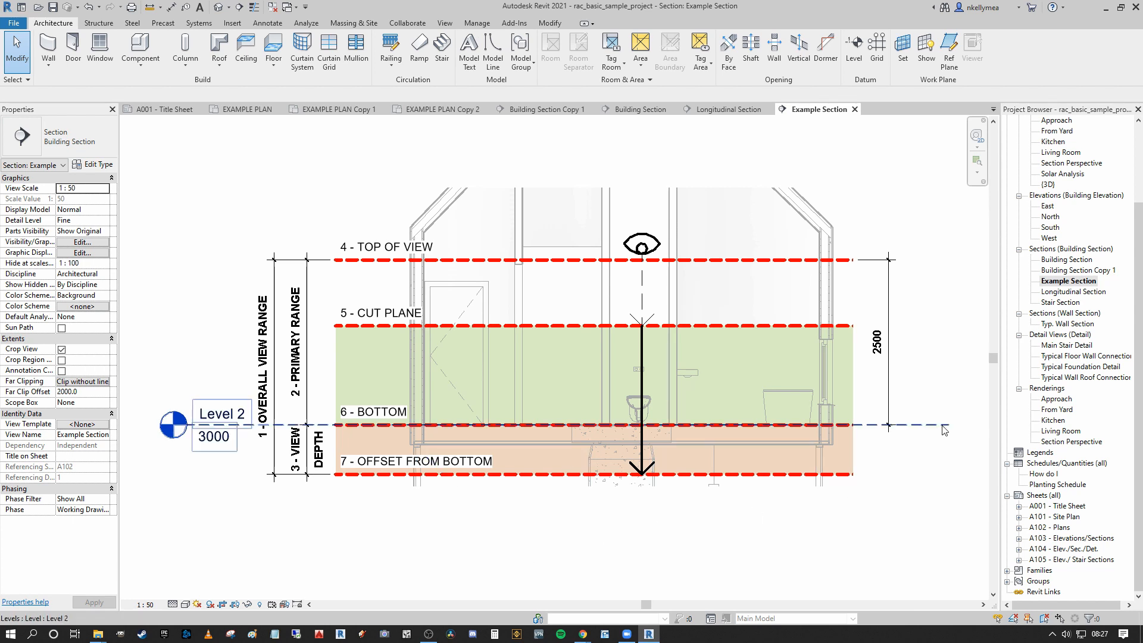
Step: Review the <Beyond> line style in the project's Line Styles settings, leaving it unedited
click(477, 23)
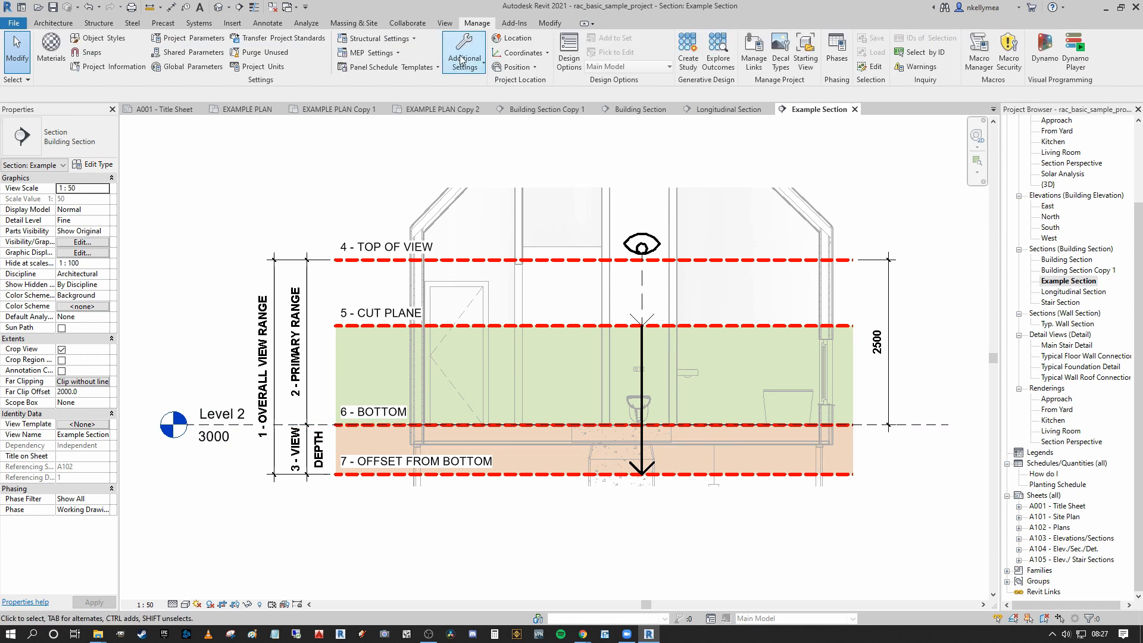
click(481, 75)
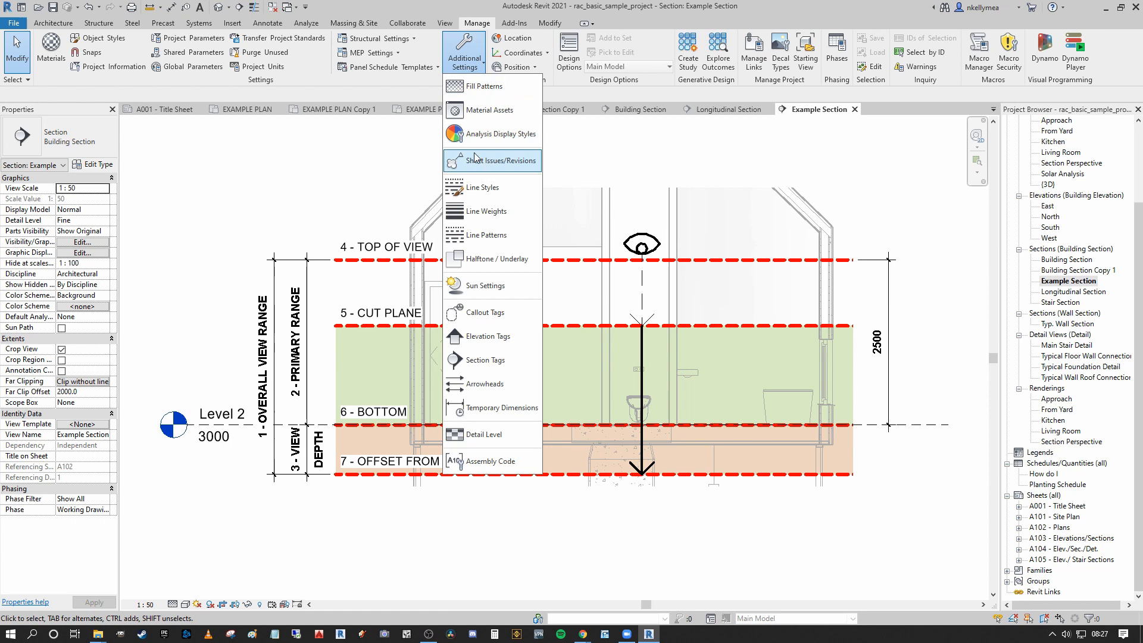
click(497, 188)
click(358, 233)
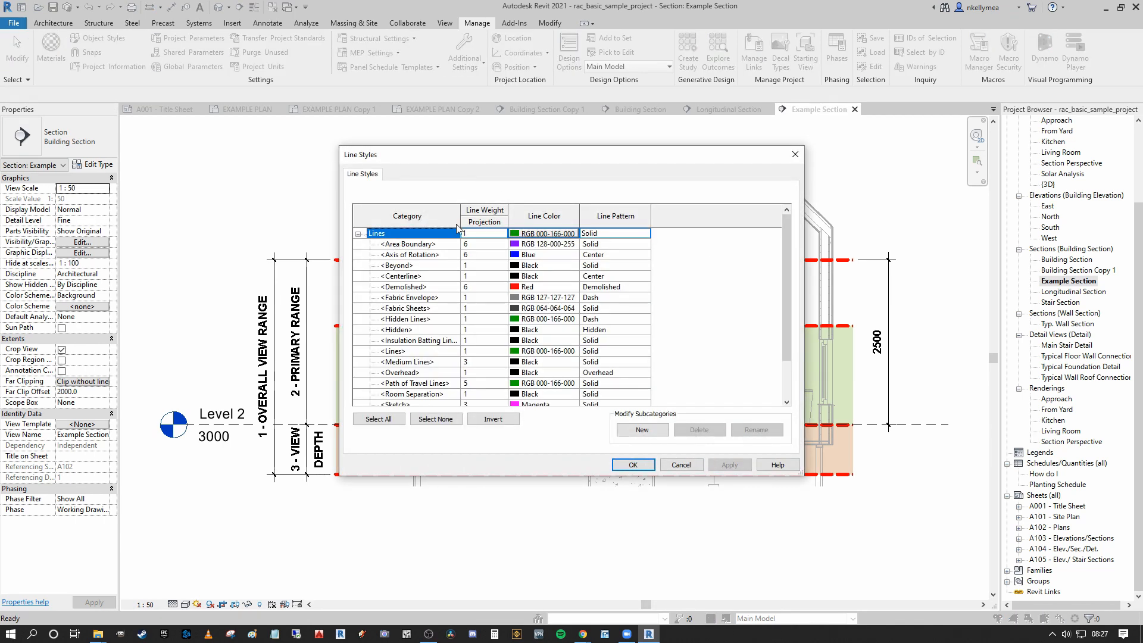
click(421, 265)
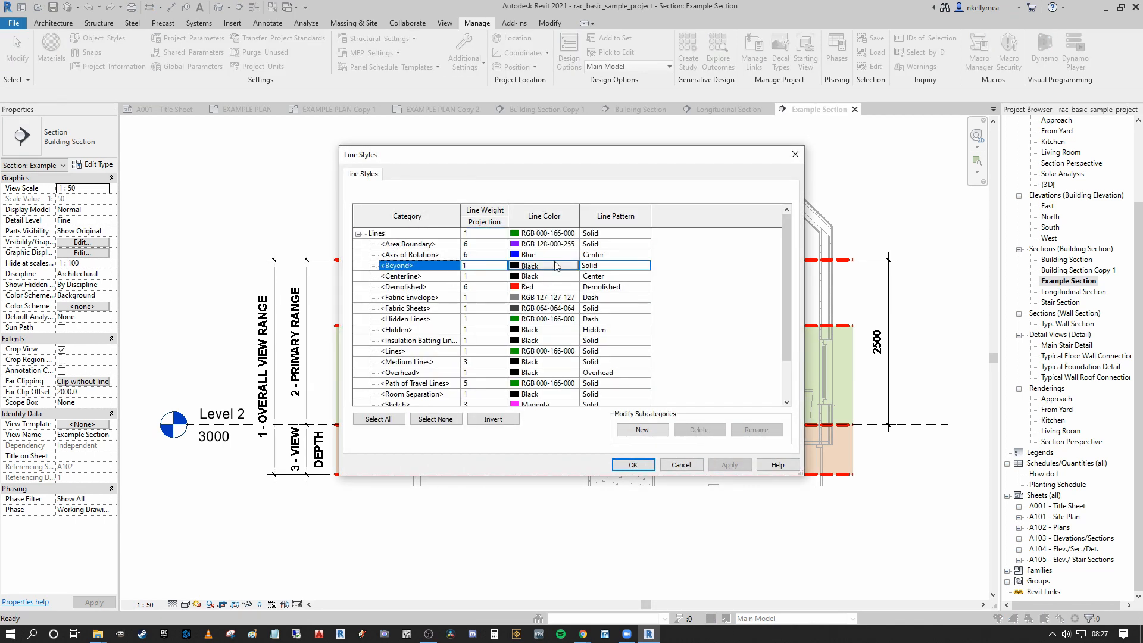
click(797, 154)
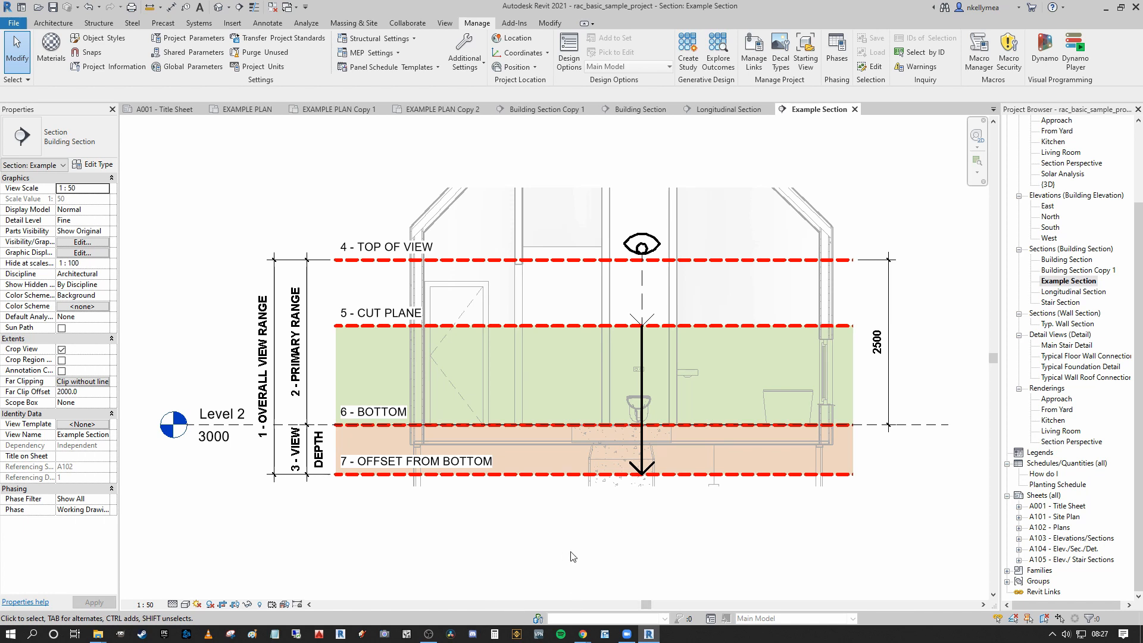
Step: Examine the section diagram's view range zones, from the top of view and cut plane down to the bottom and its offset
middle_drag(587, 587, 587, 585)
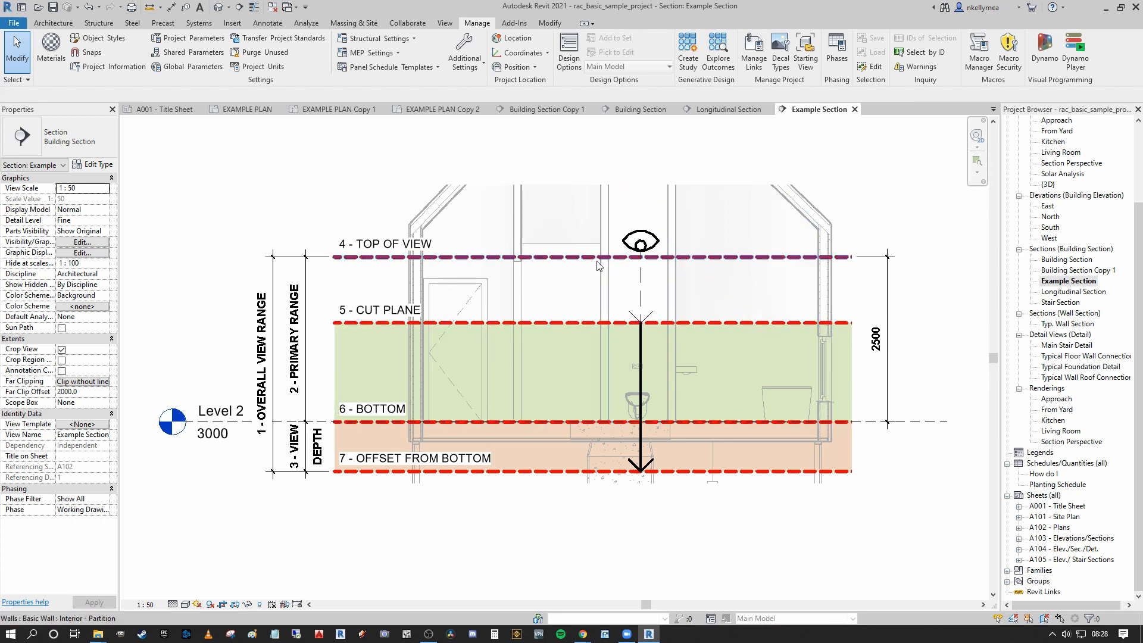
scroll(643, 233, up, 3)
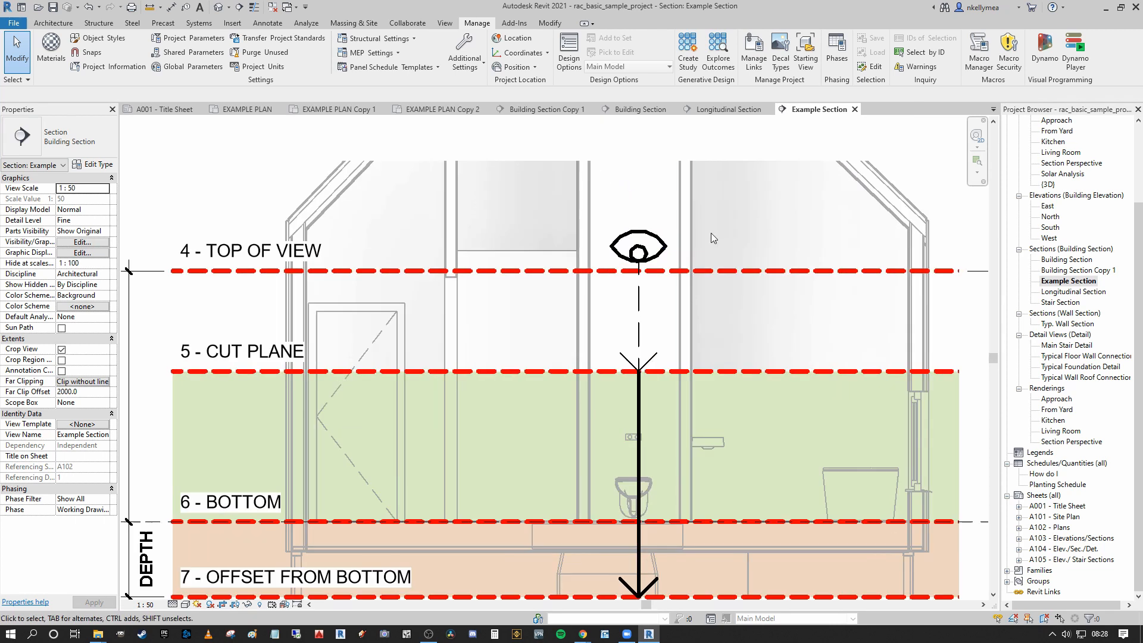
scroll(712, 231, down, 2)
middle_drag(712, 231, 694, 233)
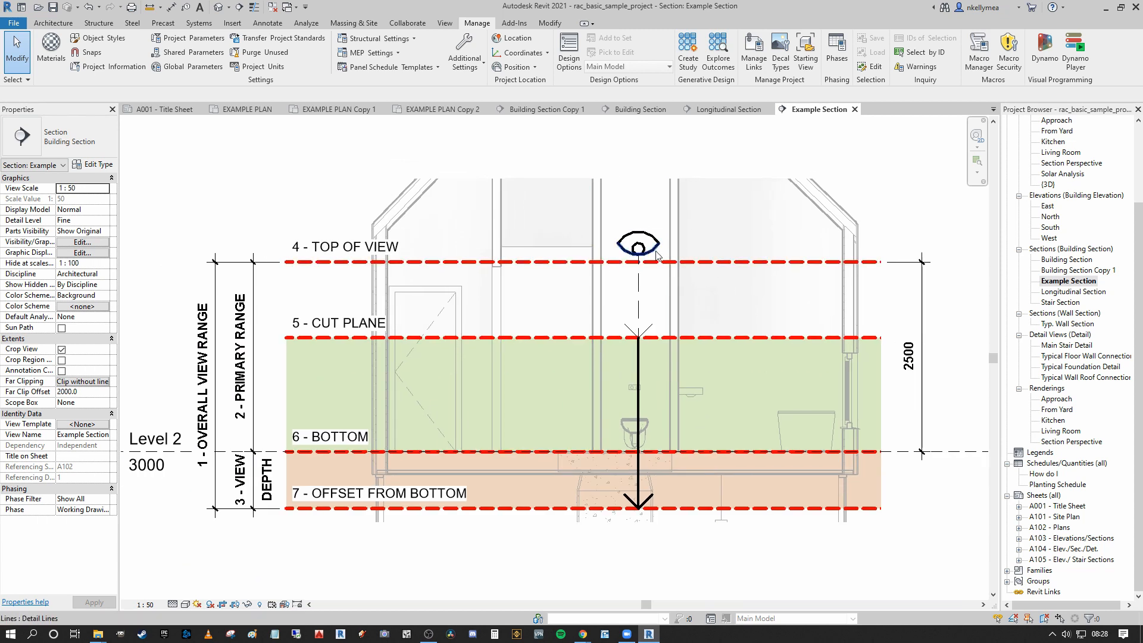
scroll(658, 239, down, 1)
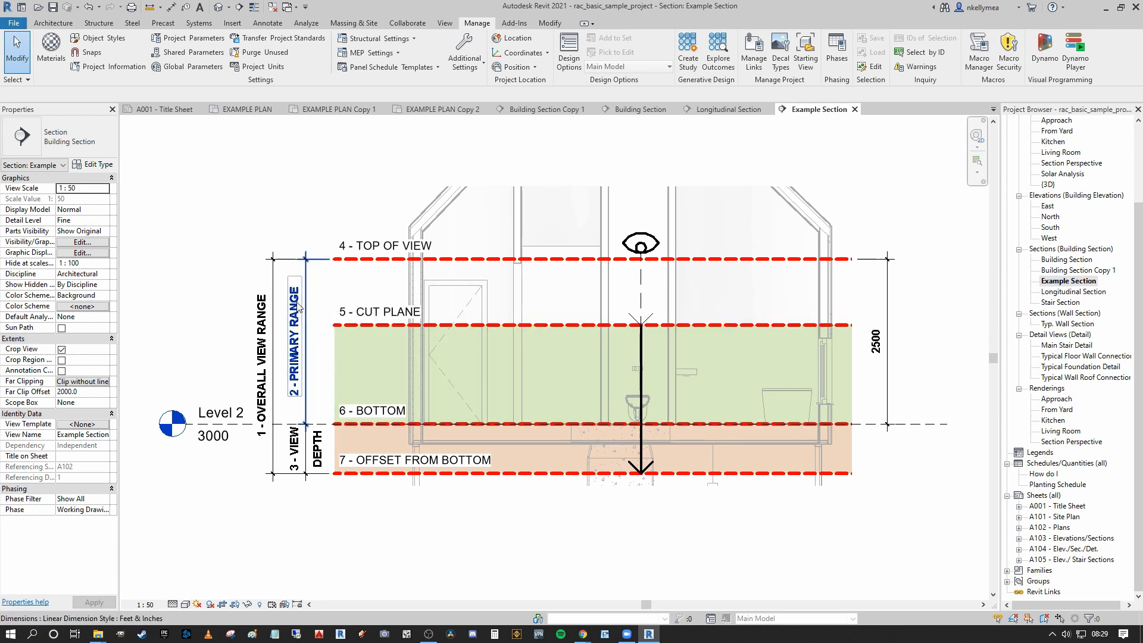
scroll(670, 405, up, 2)
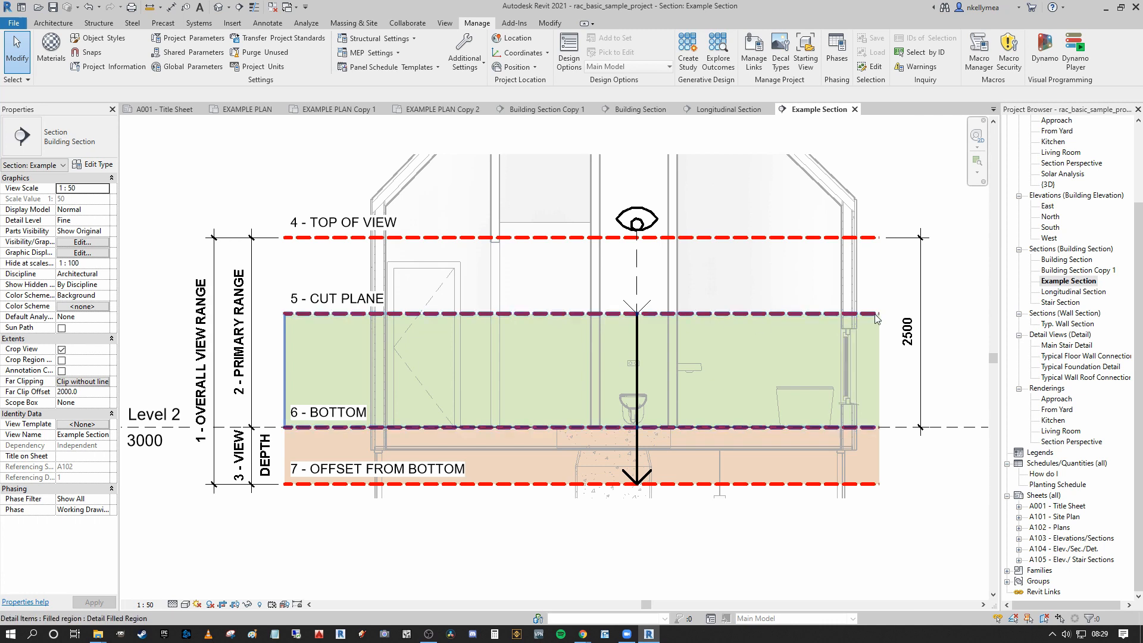
scroll(806, 405, down, 2)
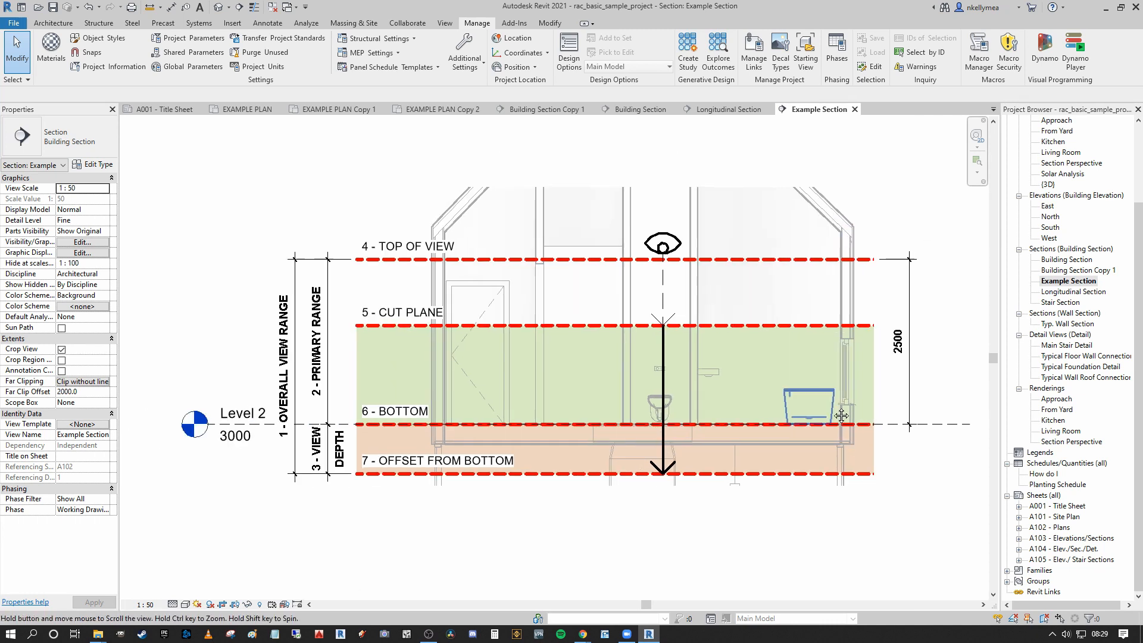
scroll(690, 290, up, 2)
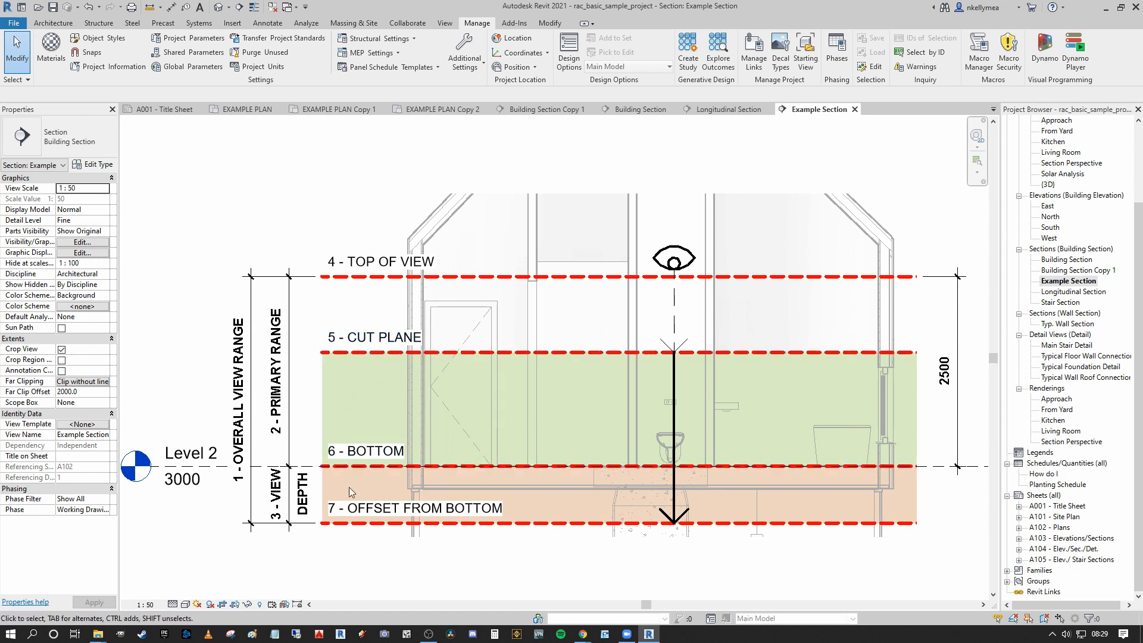
click(320, 416)
Step: Add an aligned dimension in Example Section from Level 2 to the cut plane line, placed outside the 2500 dimension
click(957, 550)
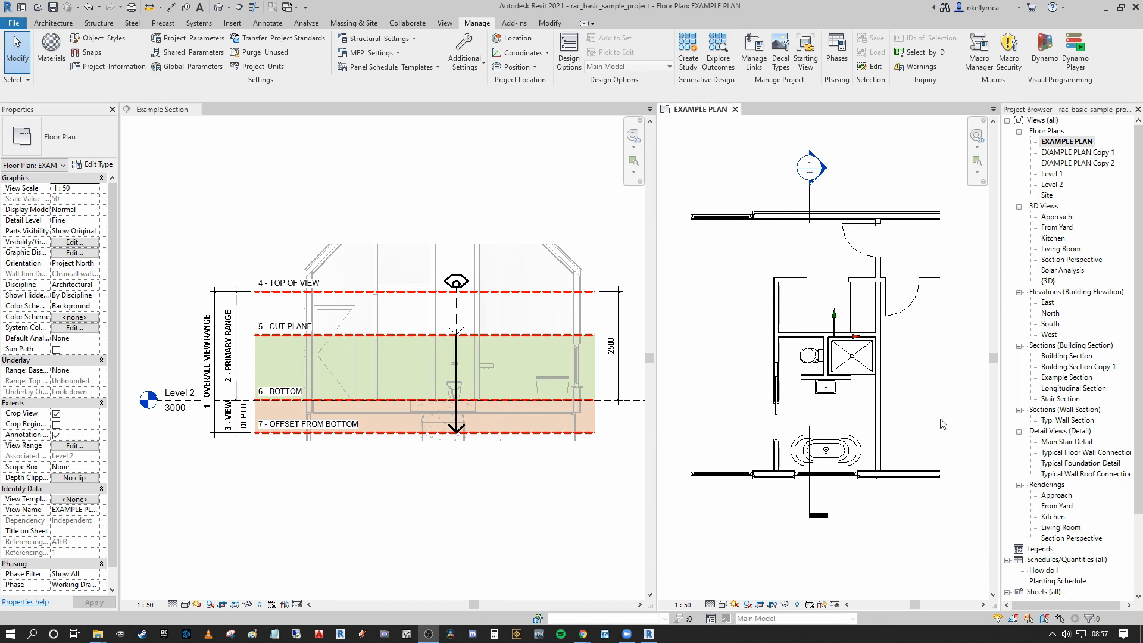
click(654, 381)
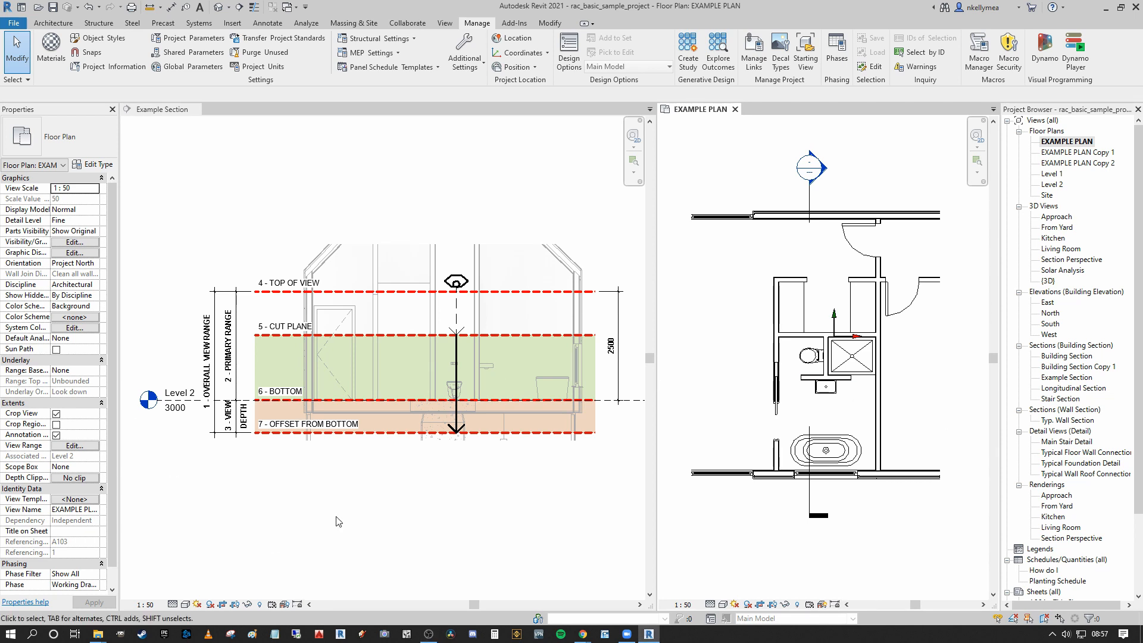
click(440, 416)
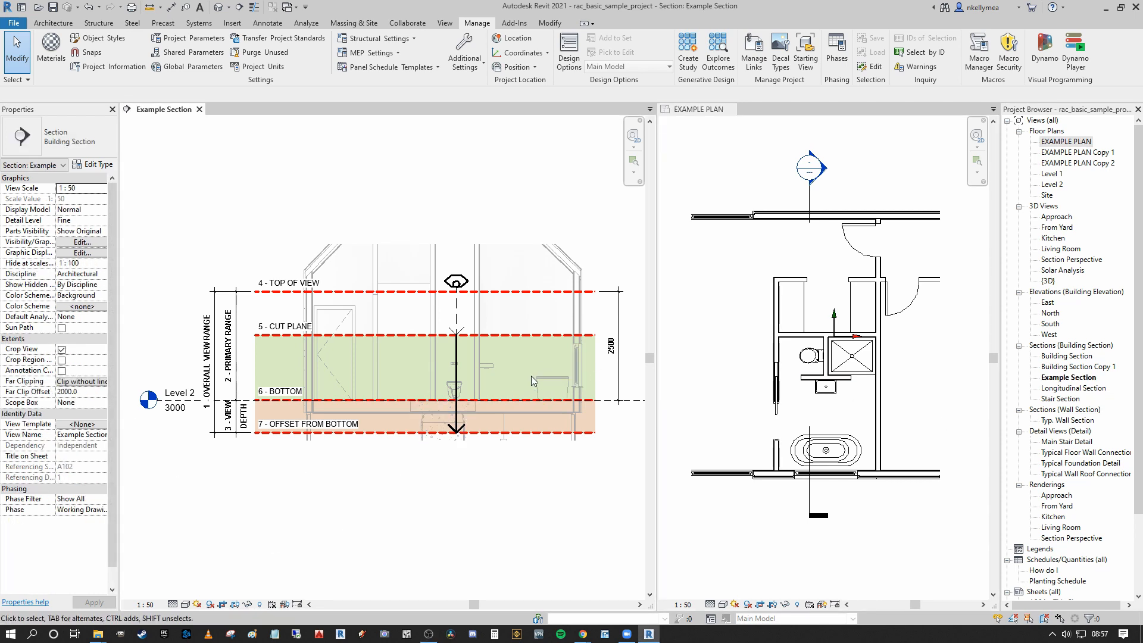
key(d)
key(i)
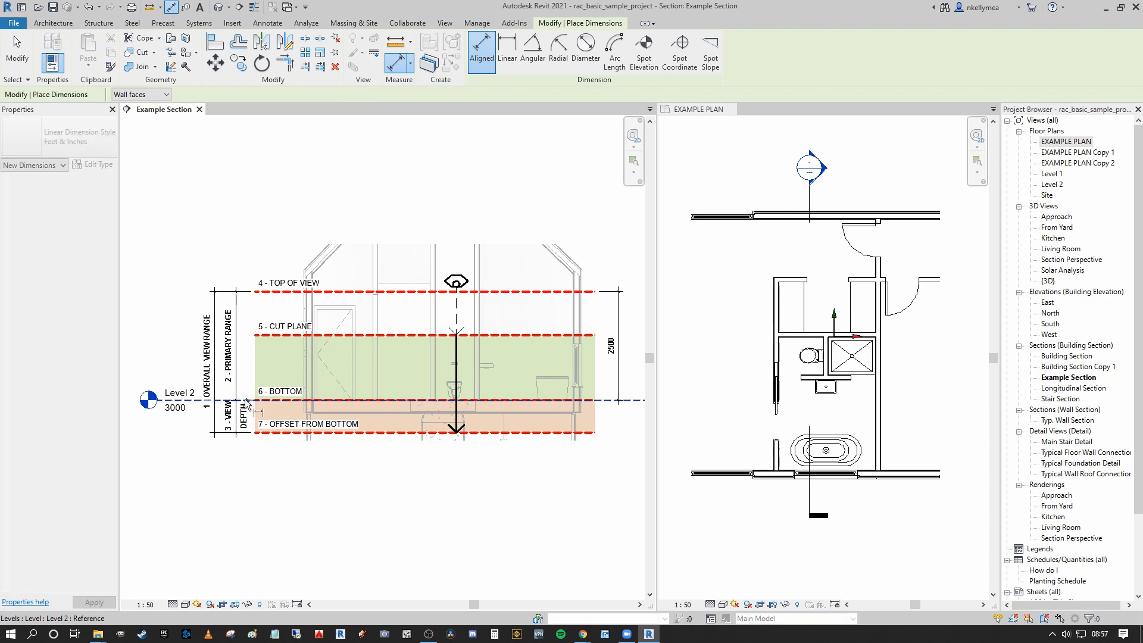
click(247, 403)
scroll(248, 349, up, 2)
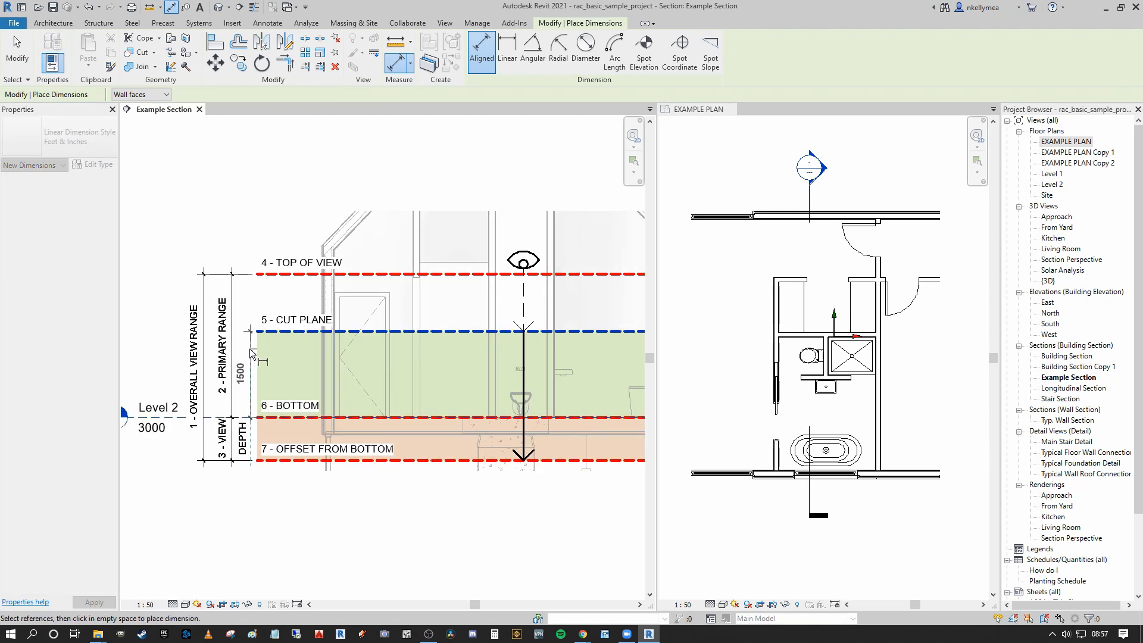
scroll(251, 353, down, 2)
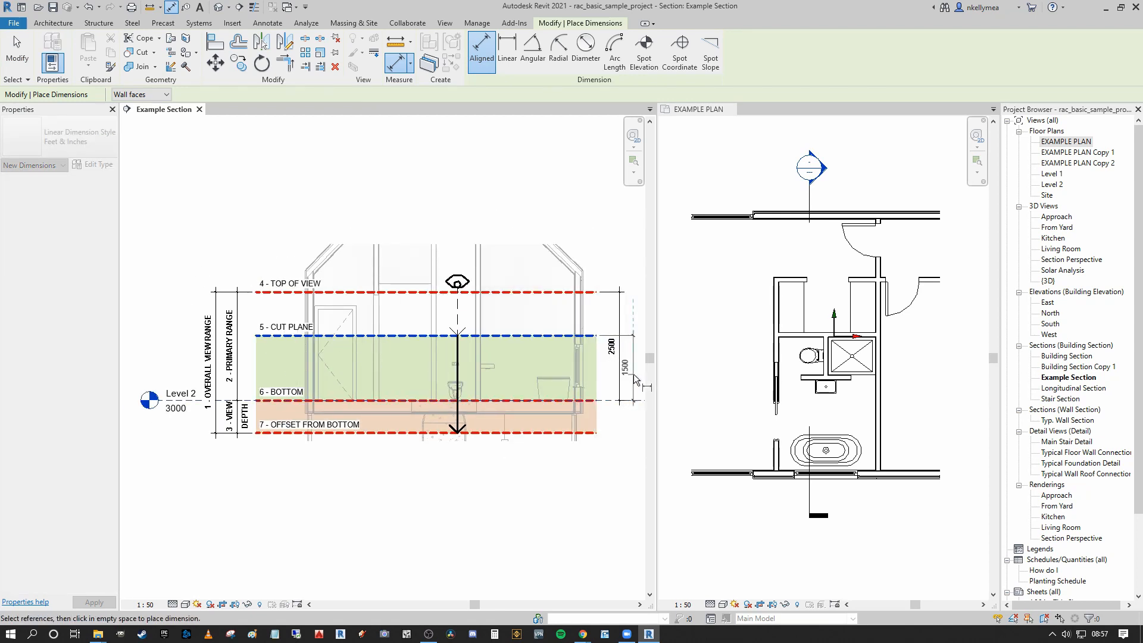
click(633, 374)
key(Escape)
key(Escape)
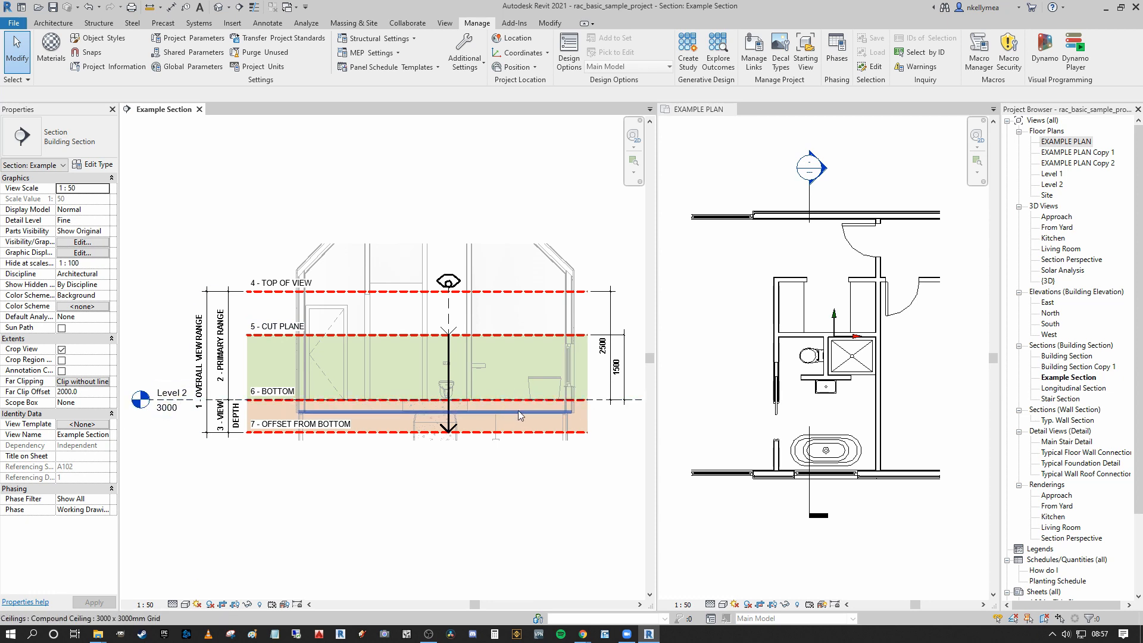
click(499, 337)
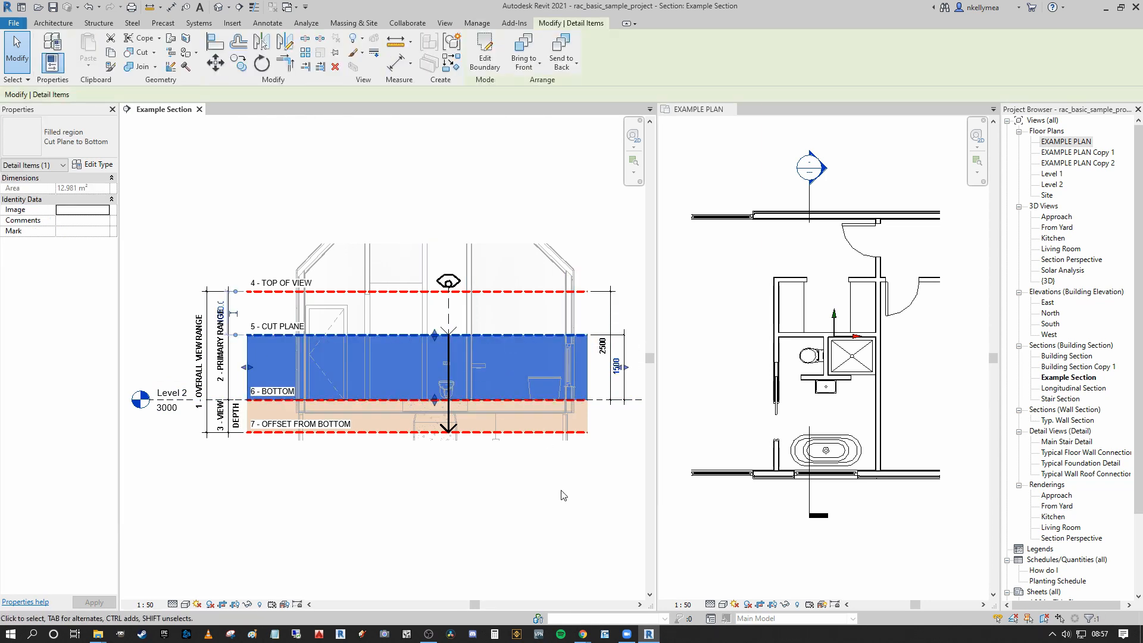
click(540, 525)
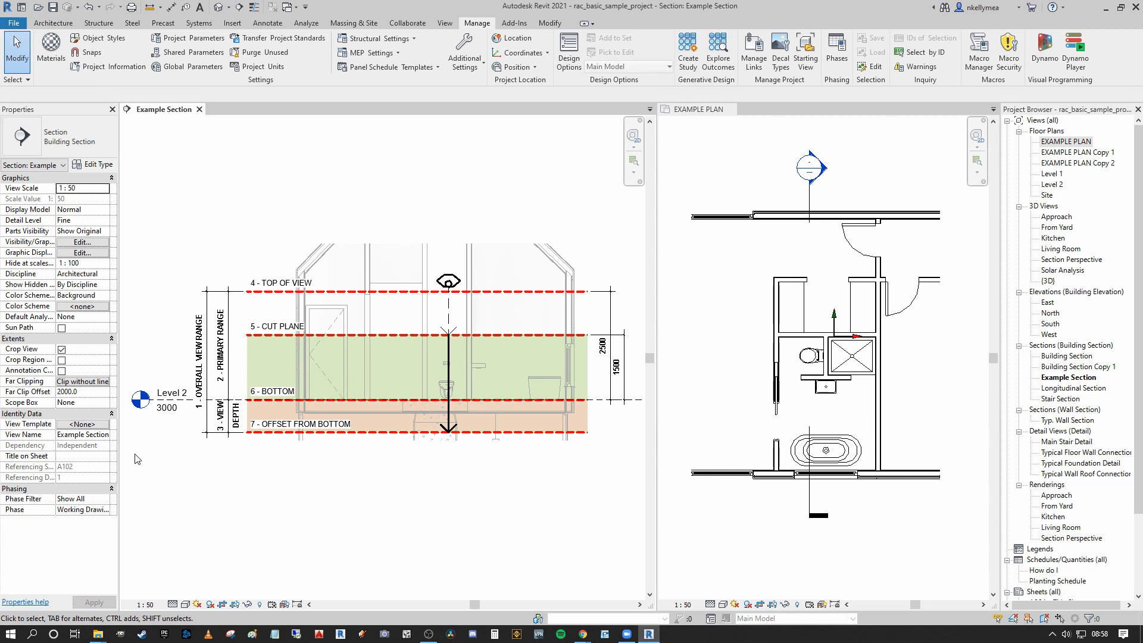
Step: In EXAMPLE PLAN's View Range settings, set the Top offset to 2500 and the Cut plane offset to 1500
click(770, 556)
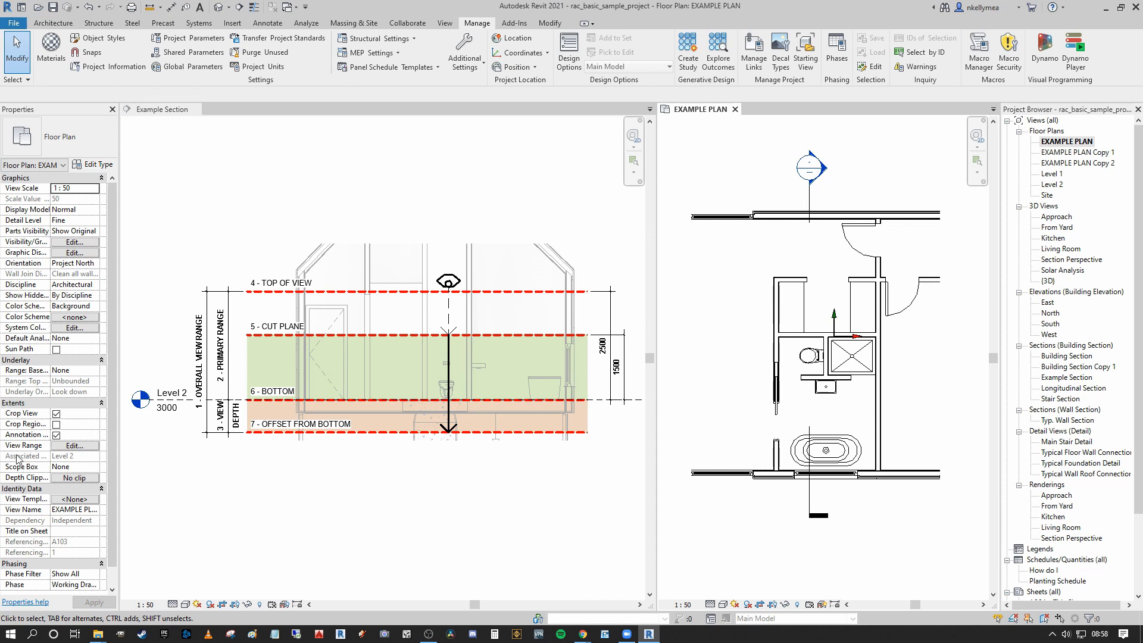
click(74, 446)
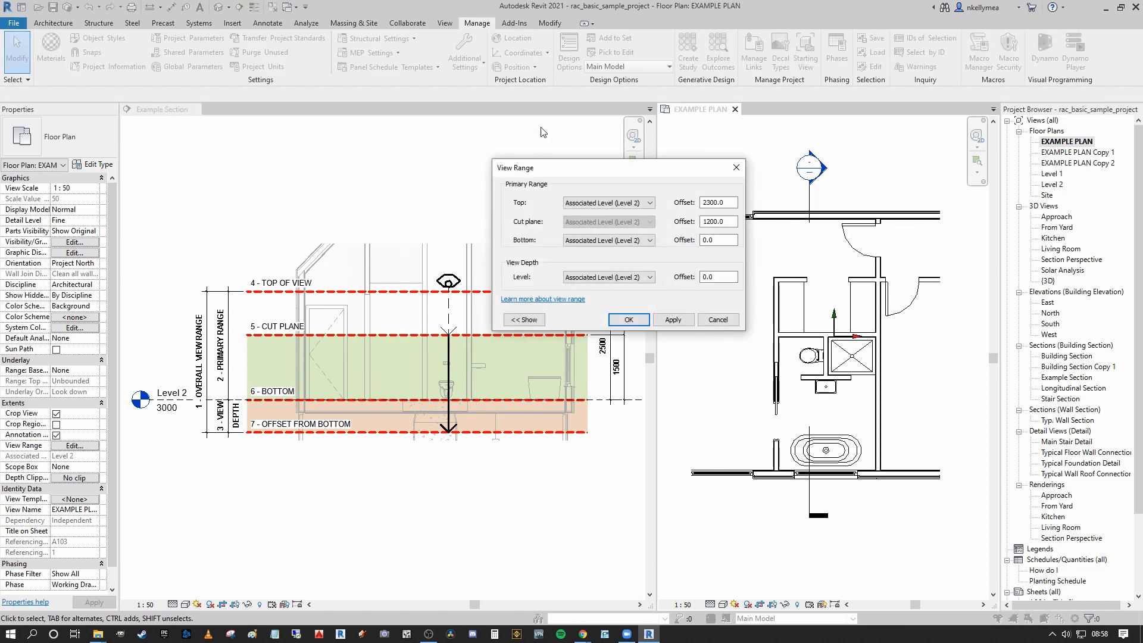
drag(589, 169, 831, 258)
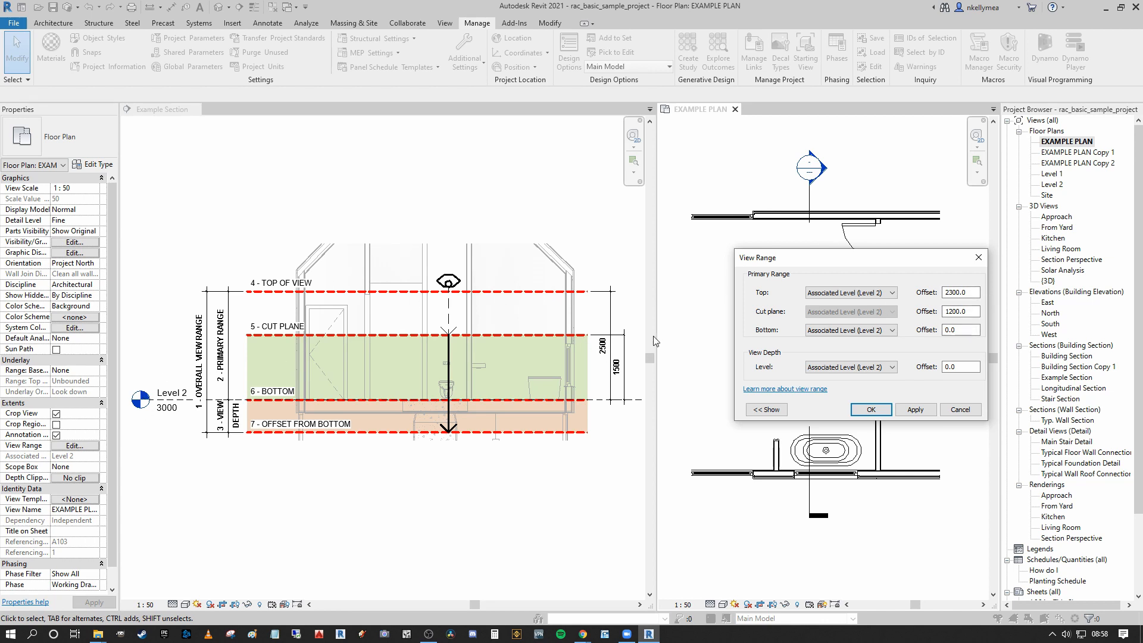
double_click(960, 292)
text(2500)
key(Tab)
text(1500)
key(Tab)
Step: Set the View Depth offset to -750 from Associated Level (Level 2) and accept the view range
click(884, 368)
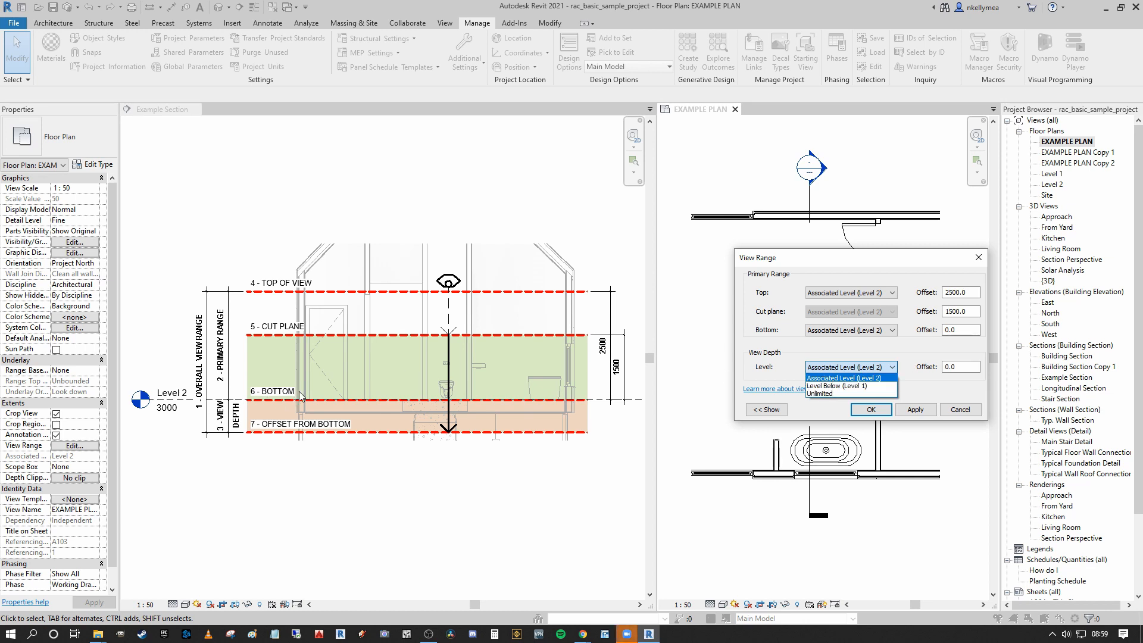
click(968, 365)
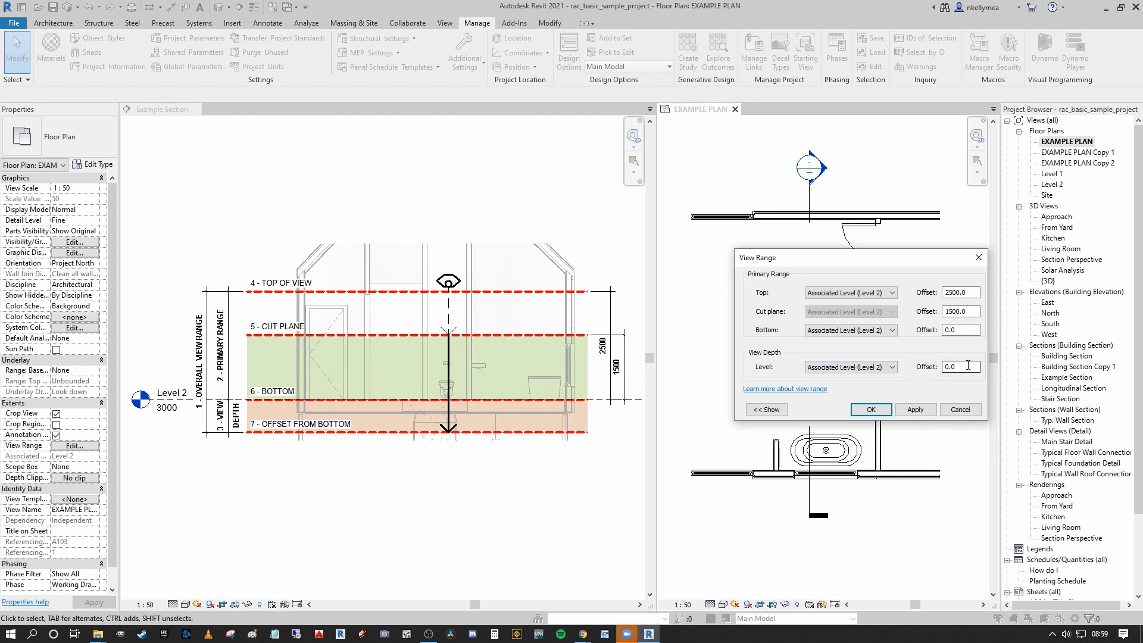
drag(968, 365, 916, 368)
click(369, 450)
text(-750)
click(915, 410)
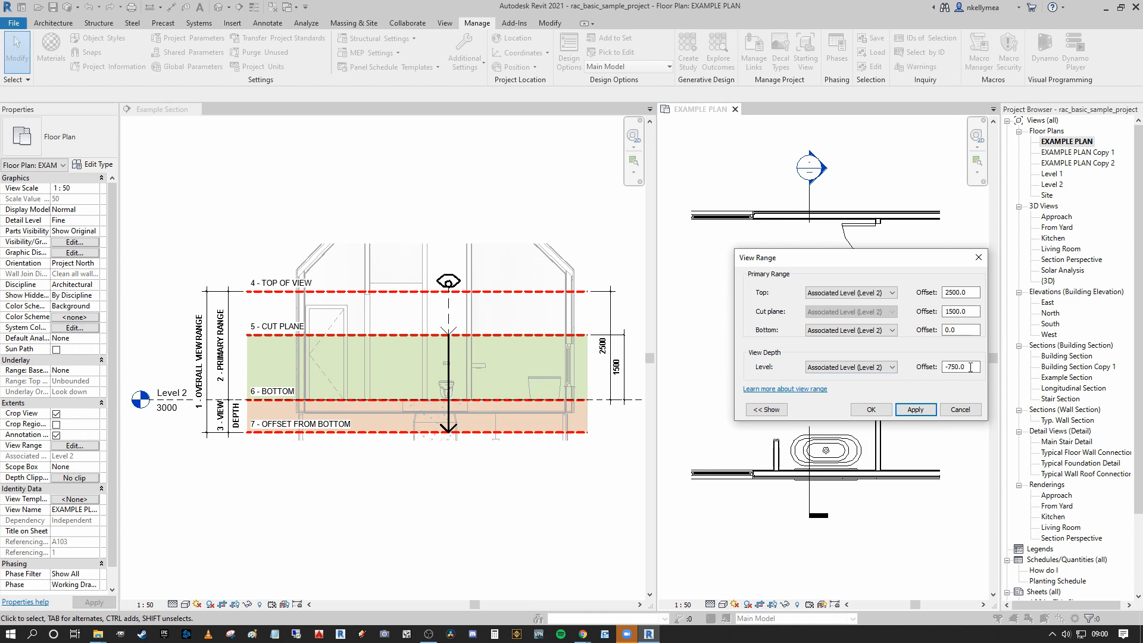
click(970, 368)
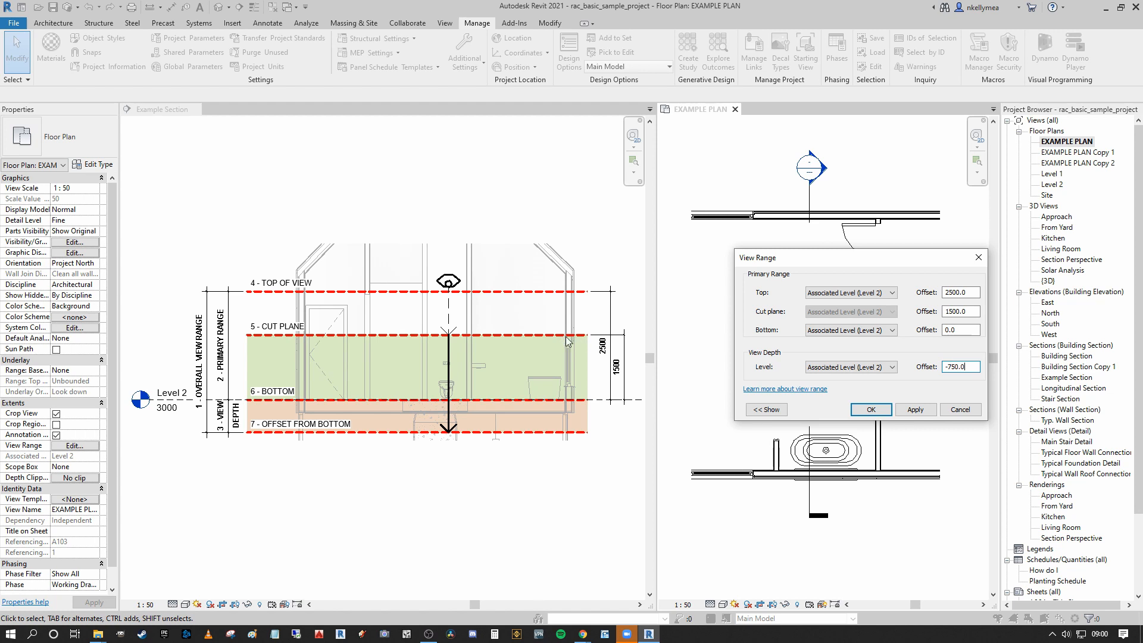
click(871, 410)
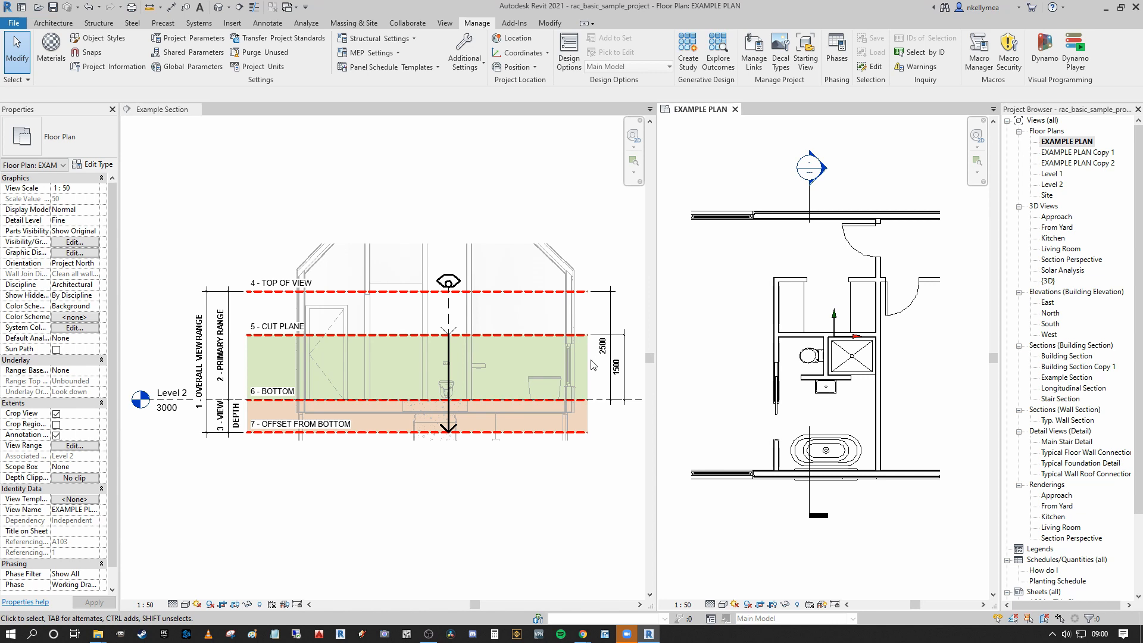
Step: Raise the selected window in Example Section to a sill height of 700 so it crosses the cut plane
scroll(857, 453, up, 1)
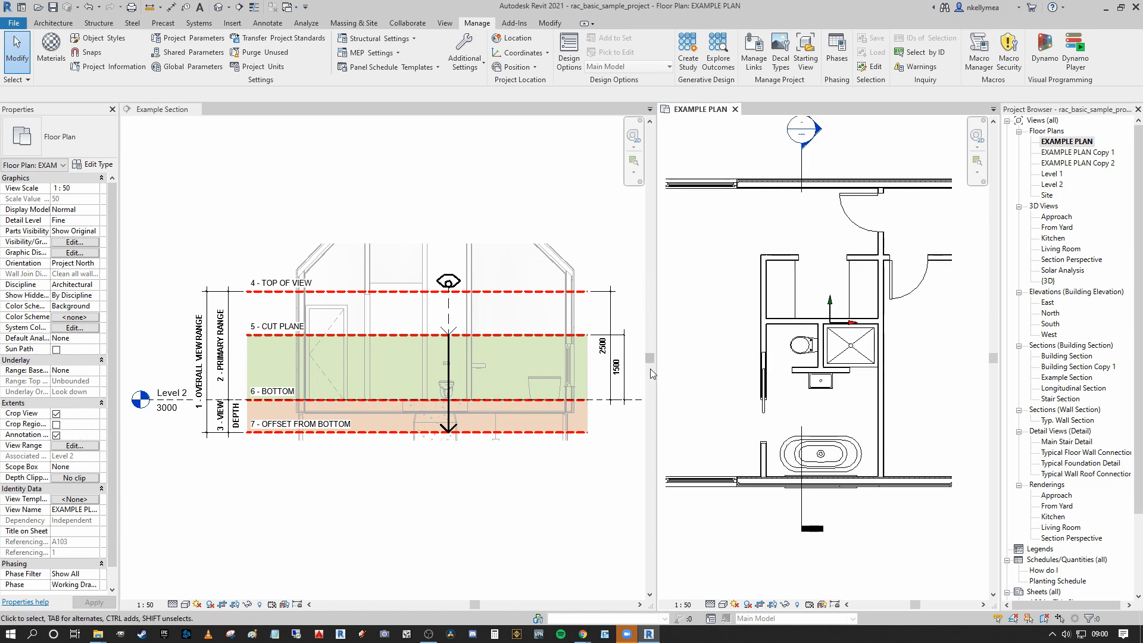
click(575, 371)
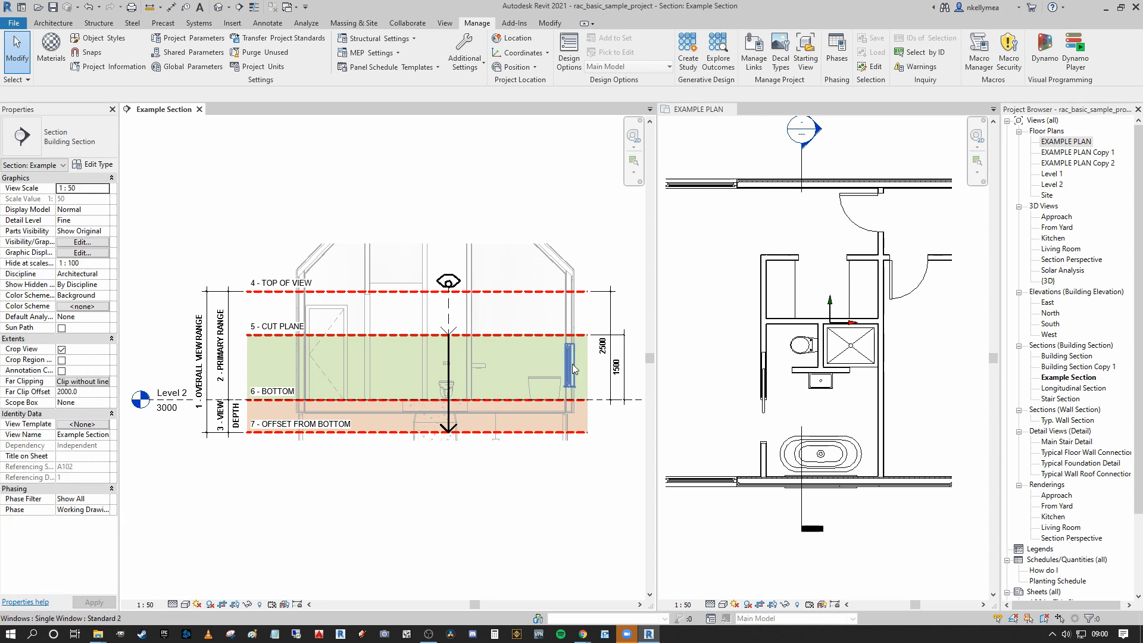
click(573, 365)
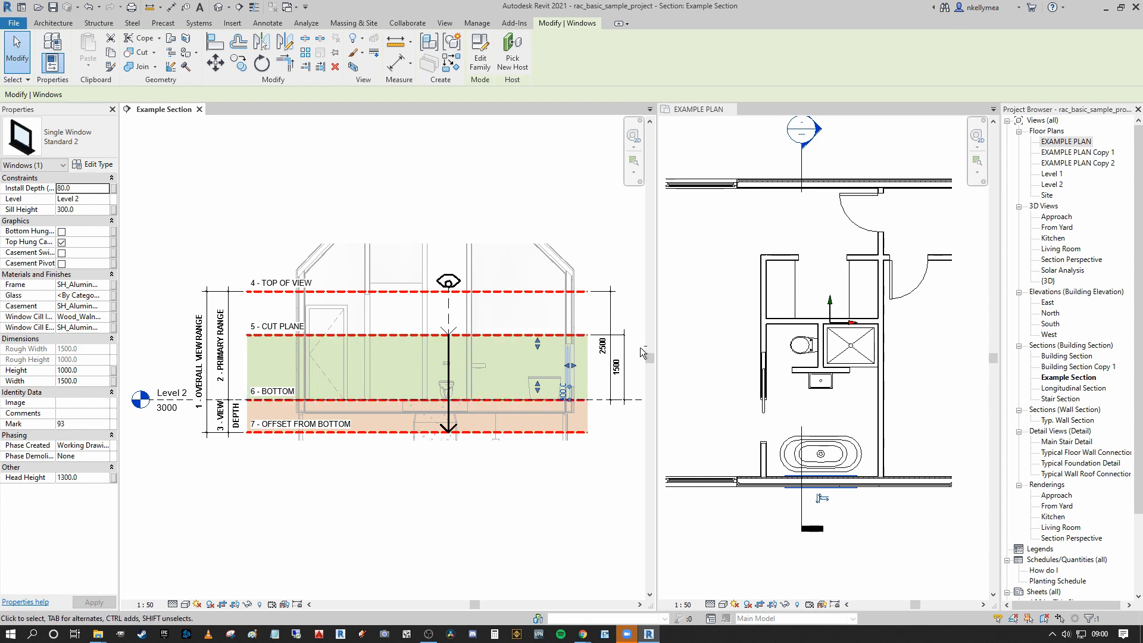
key(Up)
key(Up)
key(Up)
key(Up)
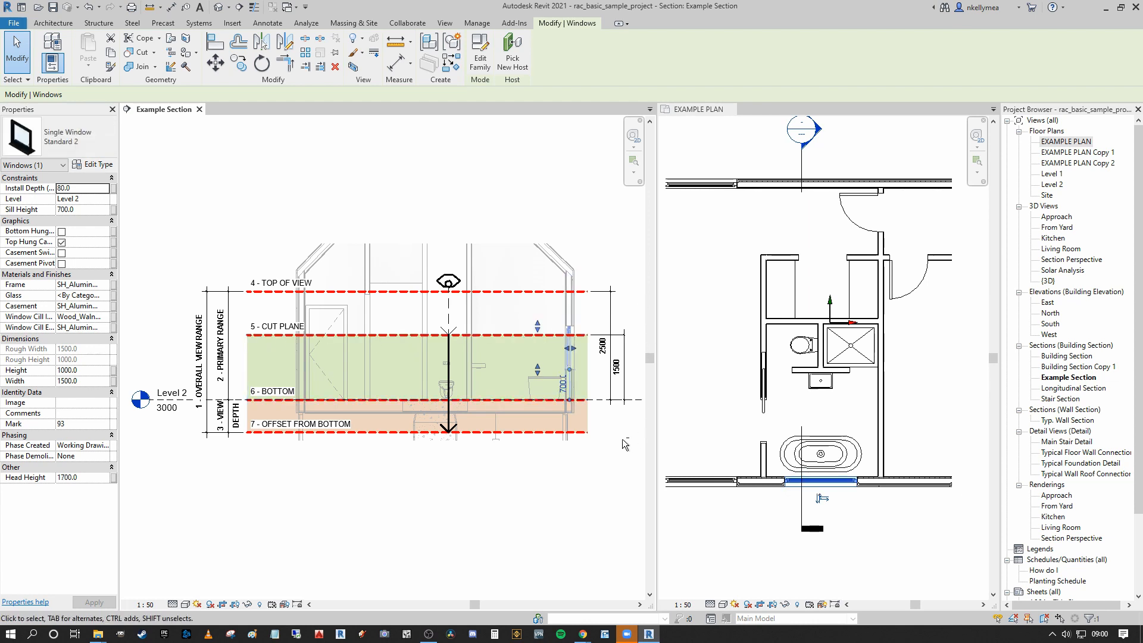
click(889, 501)
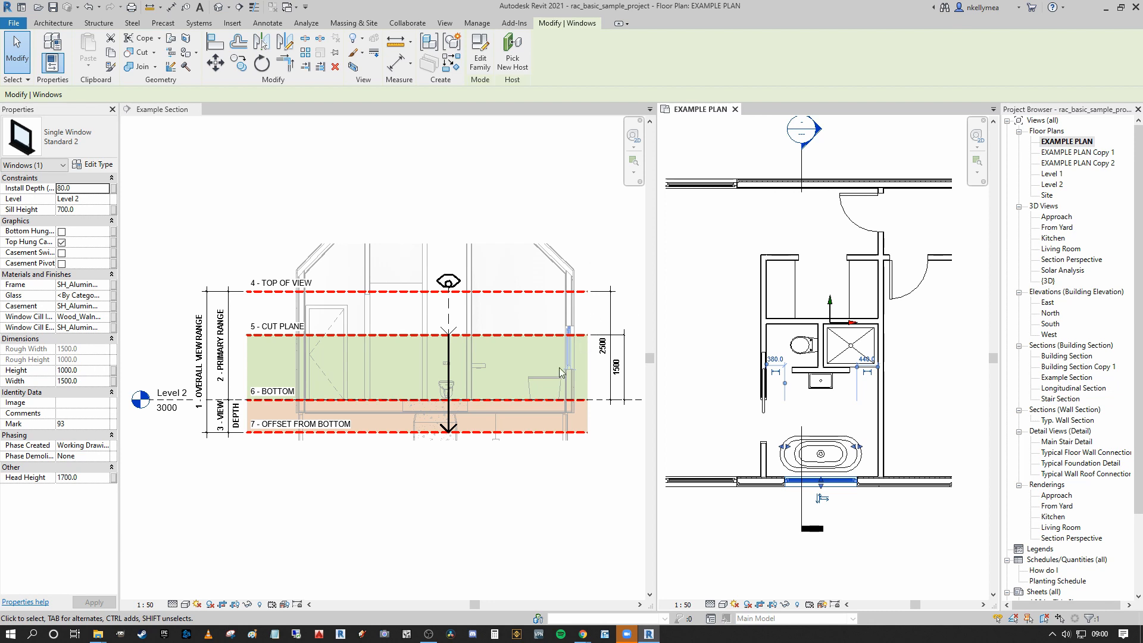
Step: Lower the same window below the cut plane to a 300 sill height and raise it back to 700
click(573, 350)
key(Down)
key(Down)
key(Down)
key(Down)
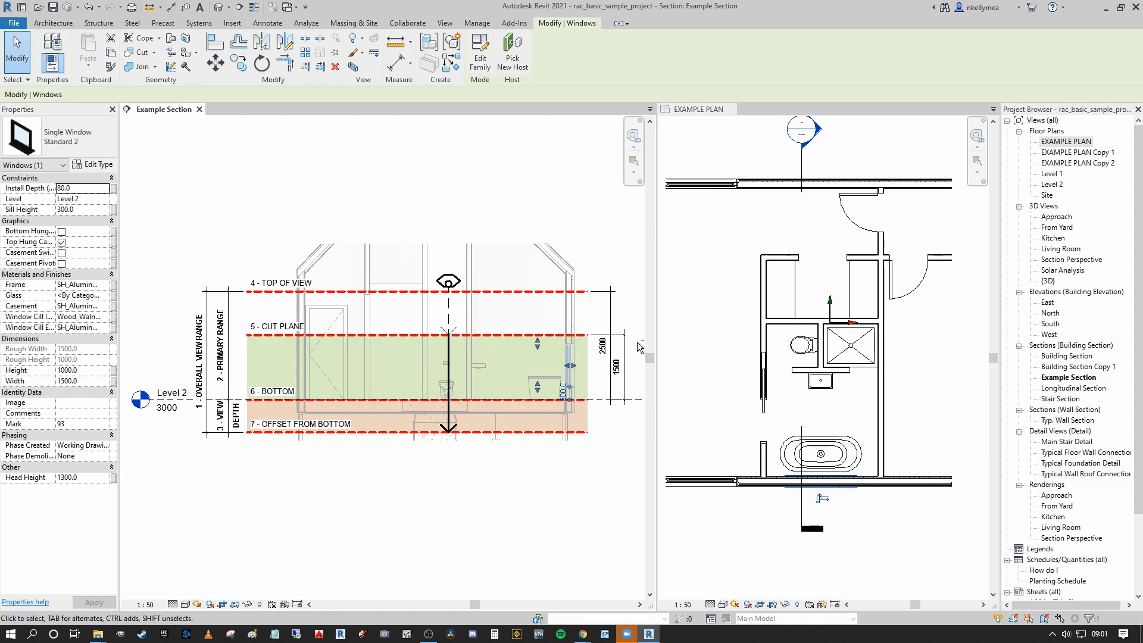
key(Up)
key(Up)
key(Up)
key(Up)
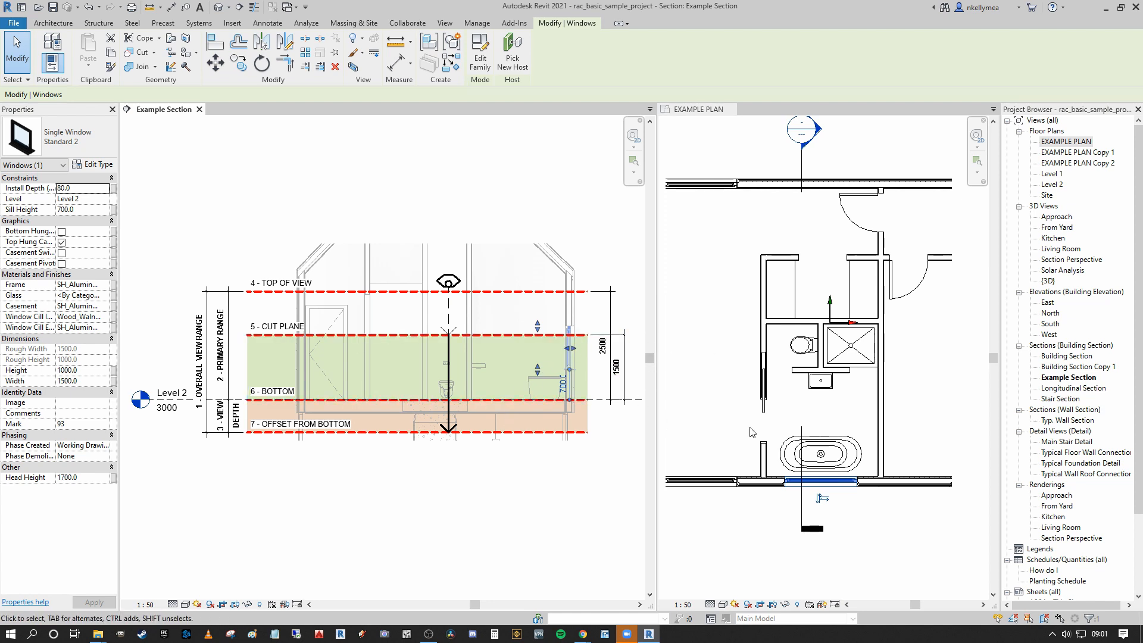
click(860, 226)
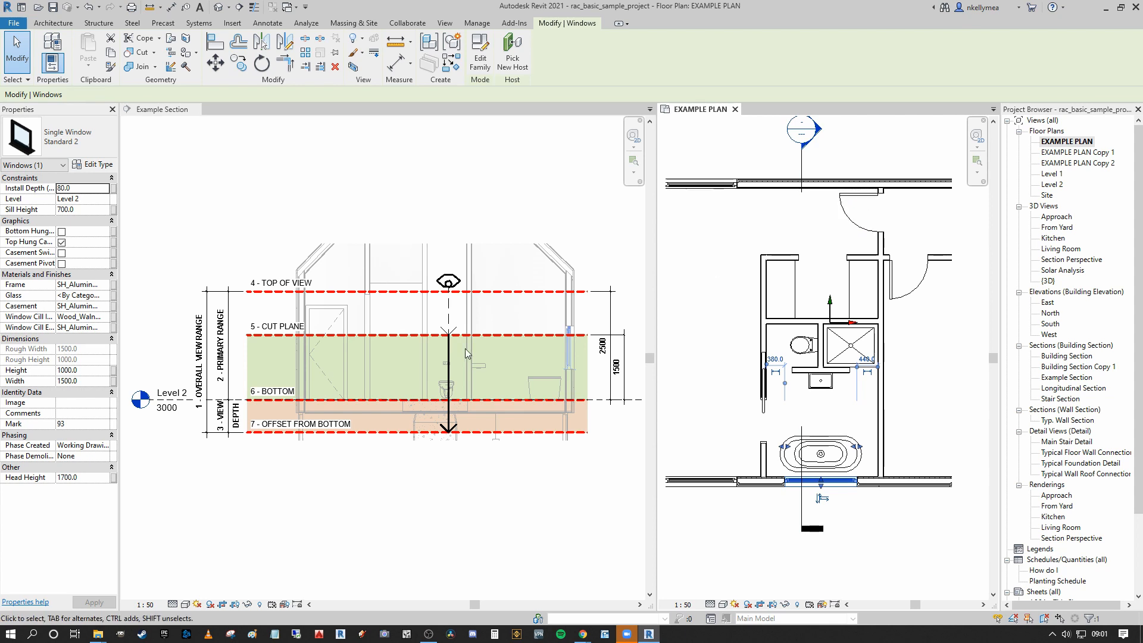
click(719, 326)
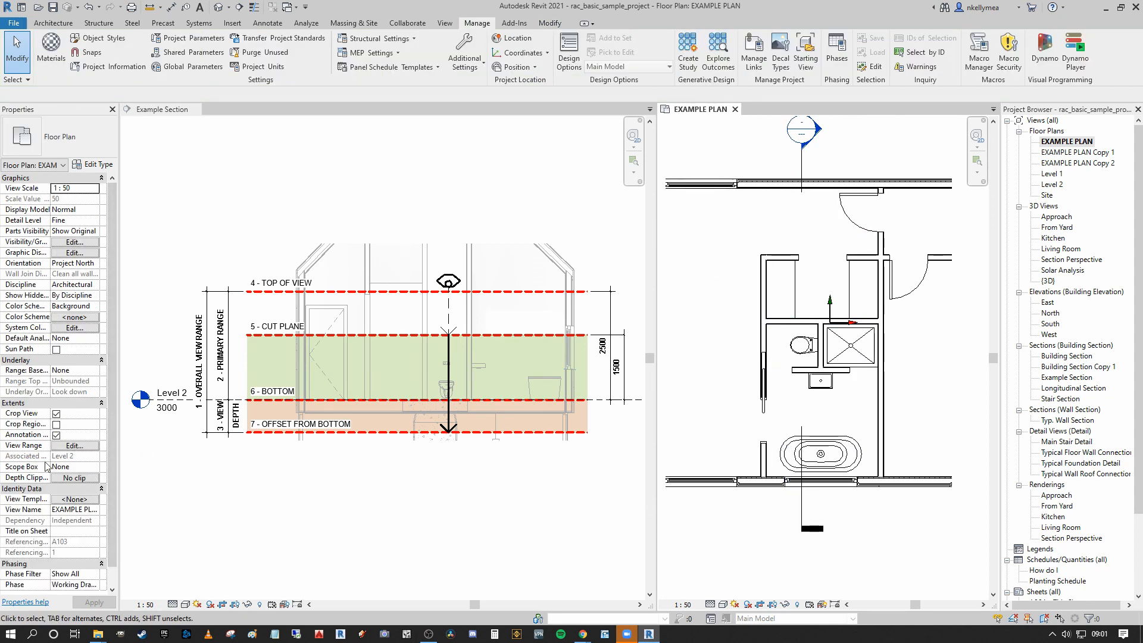
Step: In EXAMPLE PLAN's View Range settings, apply a Cut plane offset of 2400 and move the dialog clear of the plan
click(74, 446)
double_click(969, 310)
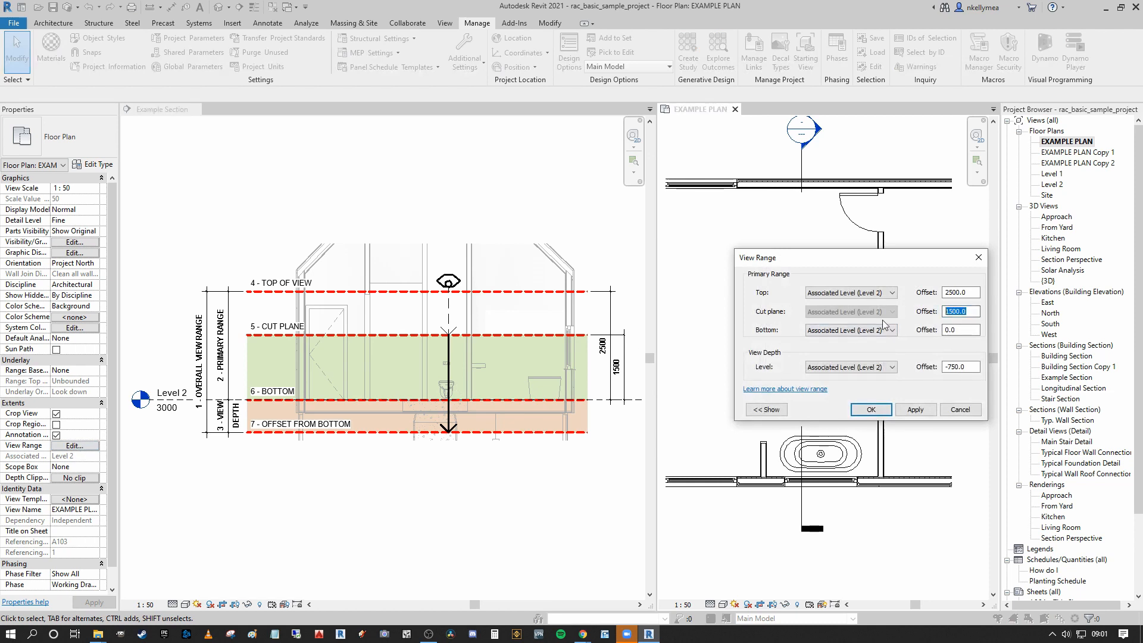
text(2400)
click(917, 411)
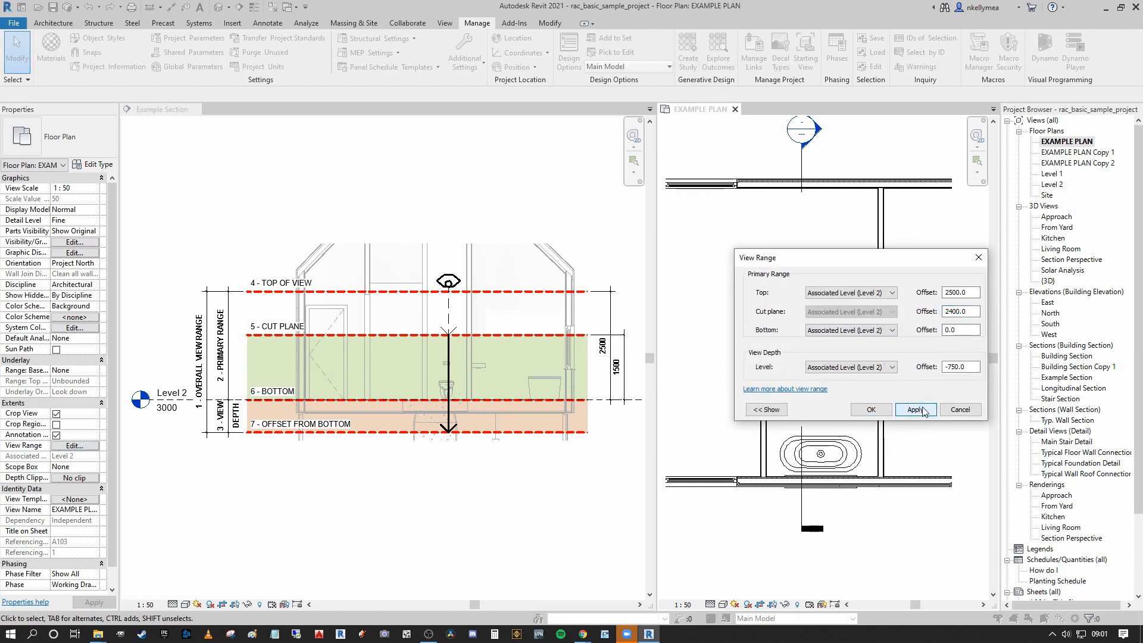
drag(887, 262, 656, 187)
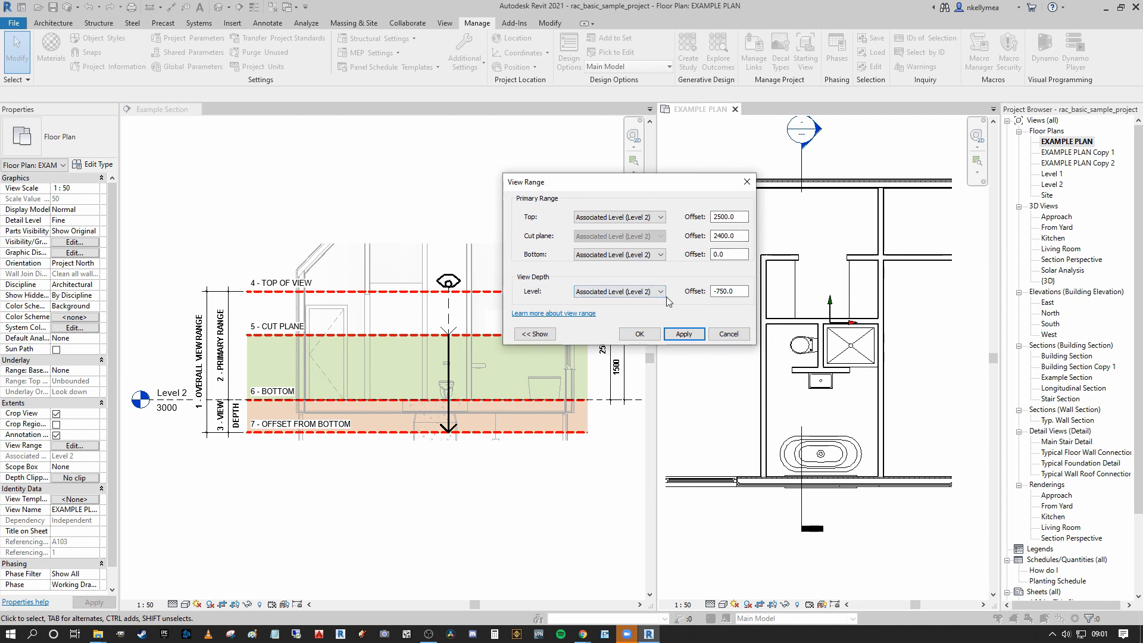
Step: Set the Cut plane offset back to 1500 and accept the view range
double_click(727, 236)
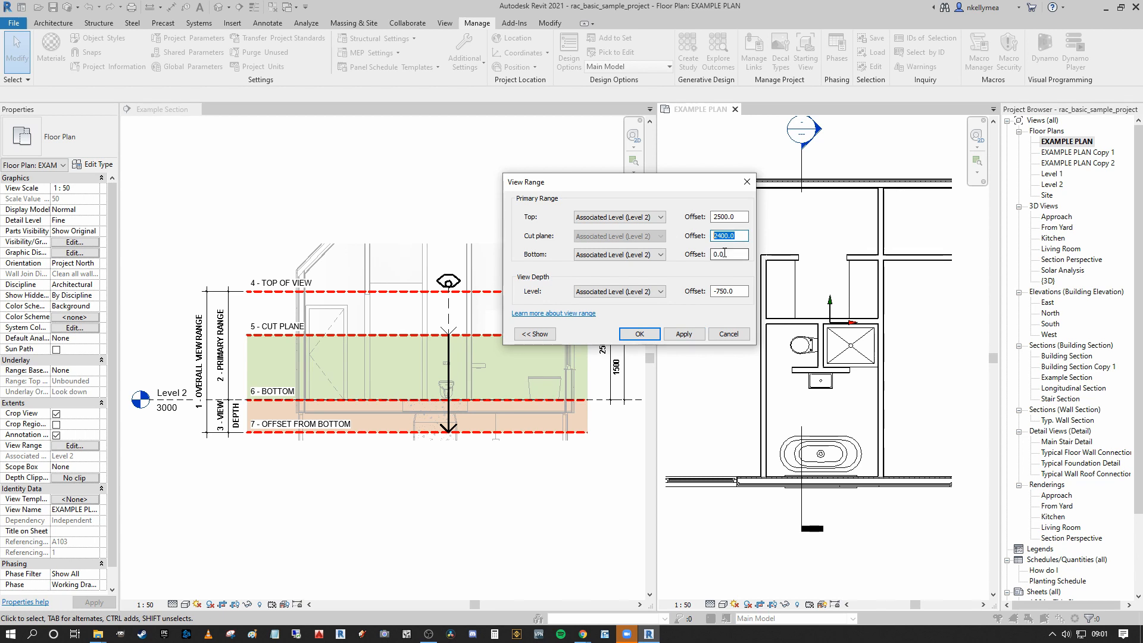
text(1500)
click(683, 334)
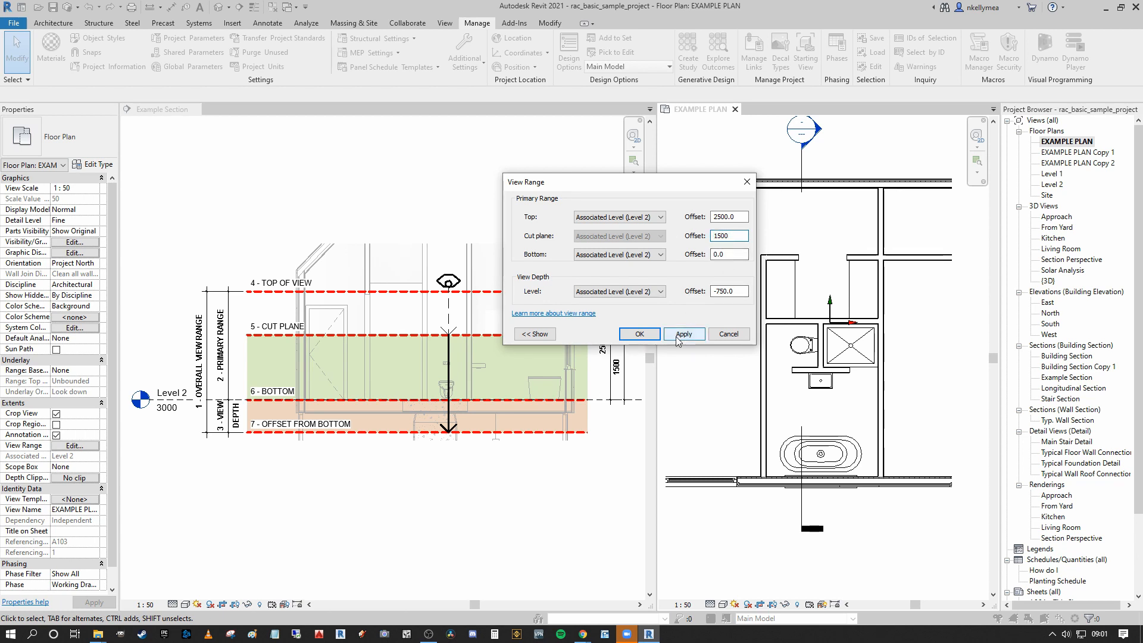
click(640, 335)
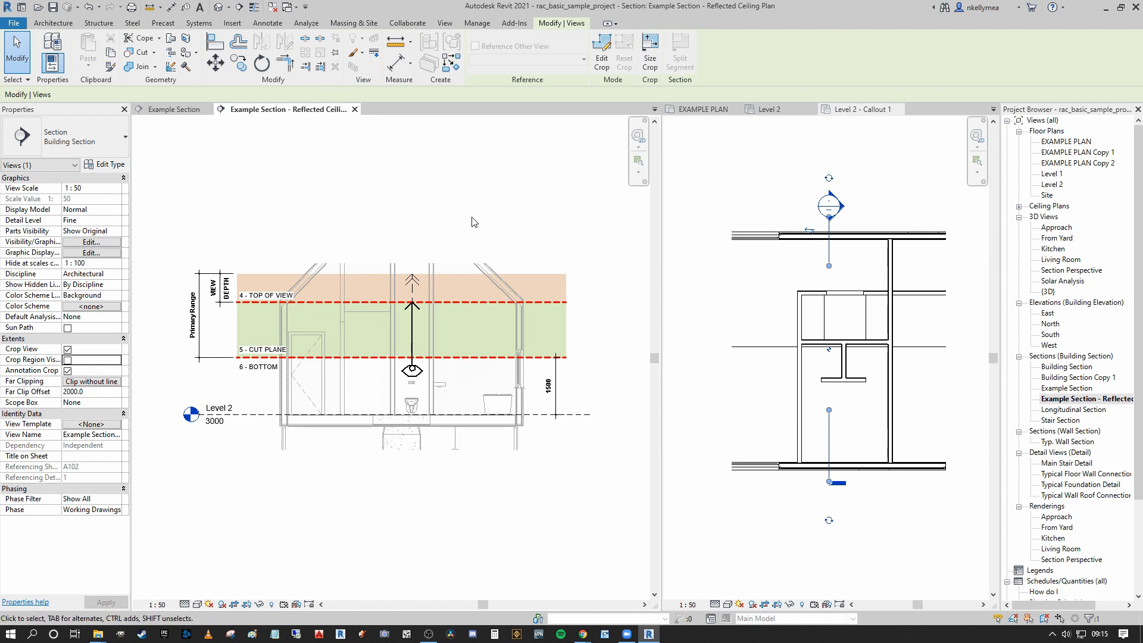
Step: Examine the reflected ceiling plan section diagram's upward viewing direction, cut plane, bottom and top of view
scroll(248, 313, up, 1)
scroll(171, 303, down, 2)
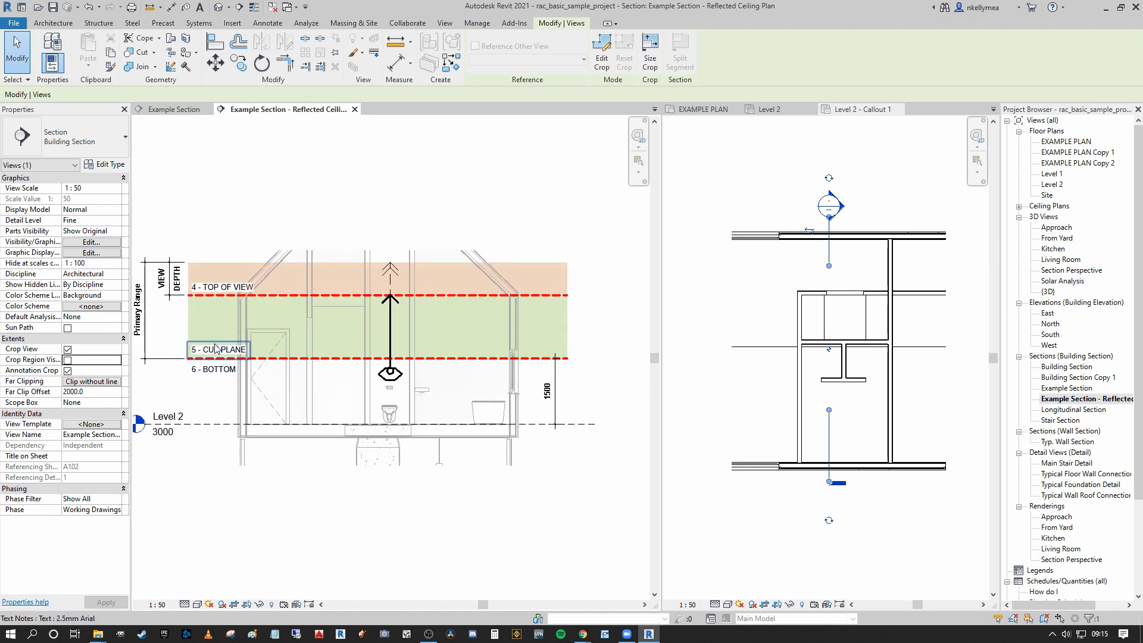
scroll(415, 399, up, 1)
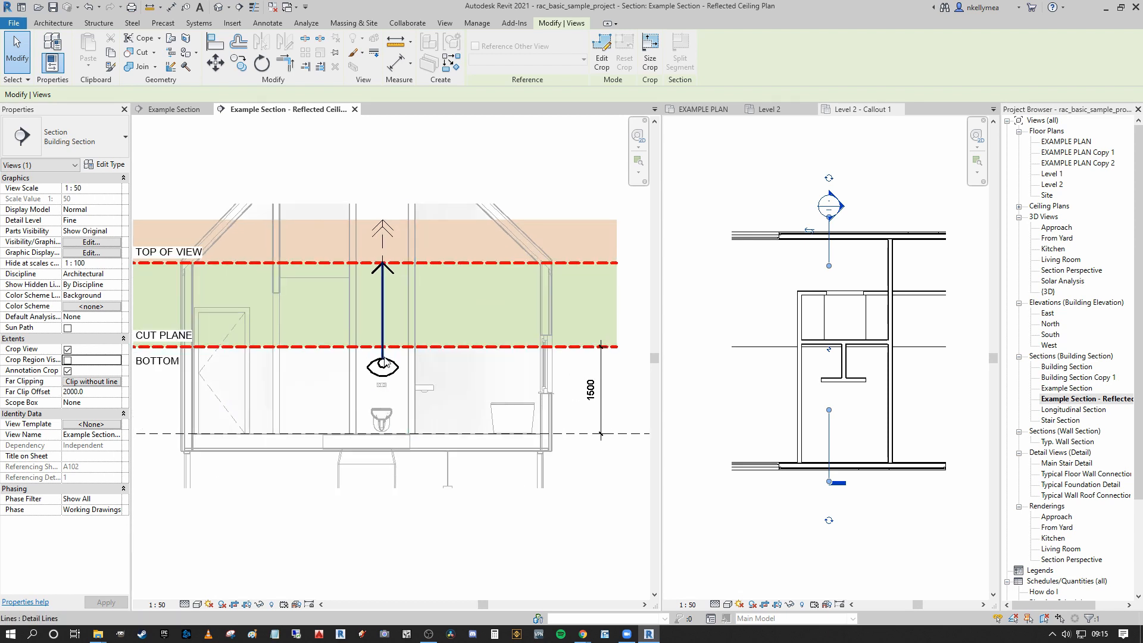
middle_drag(396, 394, 465, 399)
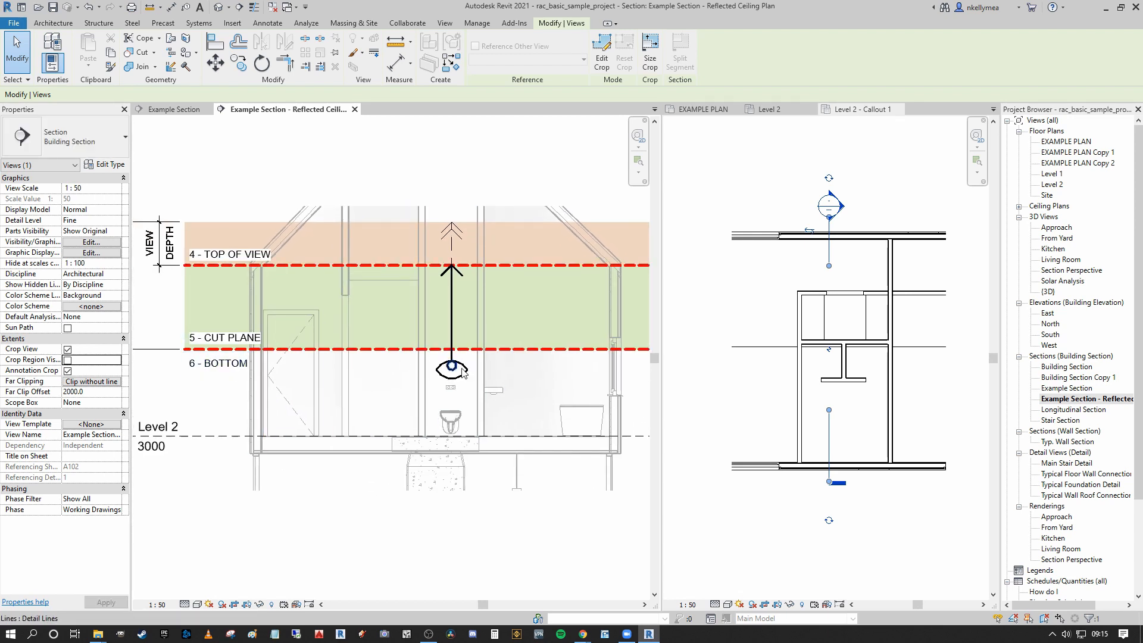
middle_drag(496, 368, 441, 399)
scroll(508, 379, down, 1)
middle_drag(445, 324, 460, 323)
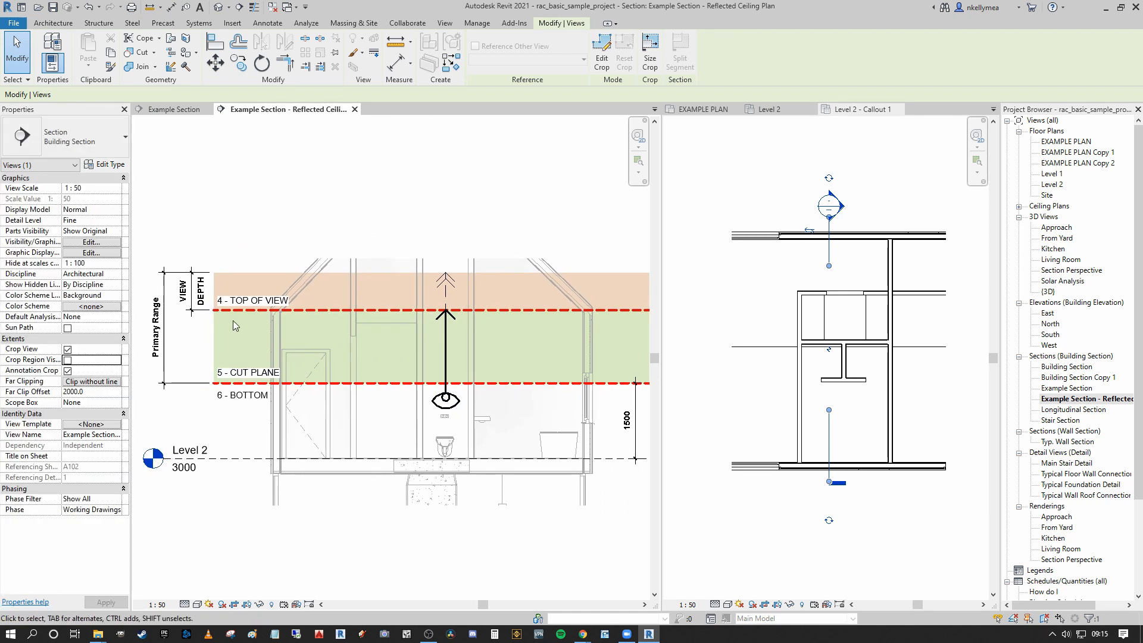
Step: Examine the filled region between cut plane and top of view, and the view depth zone above it
click(257, 315)
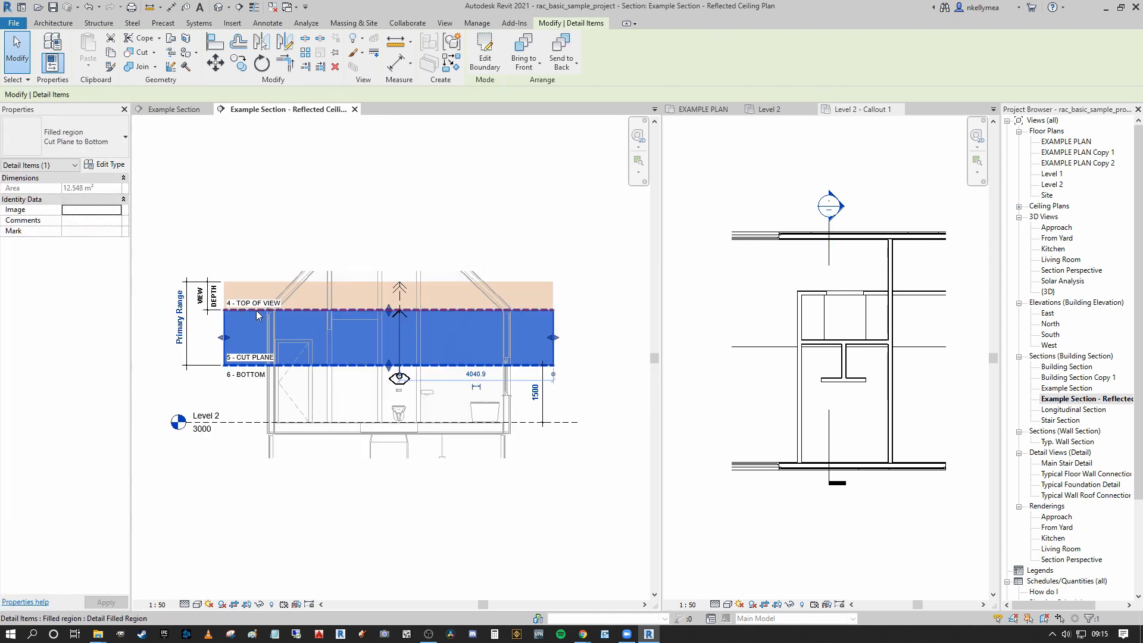
scroll(254, 332, down, 1)
scroll(238, 322, up, 1)
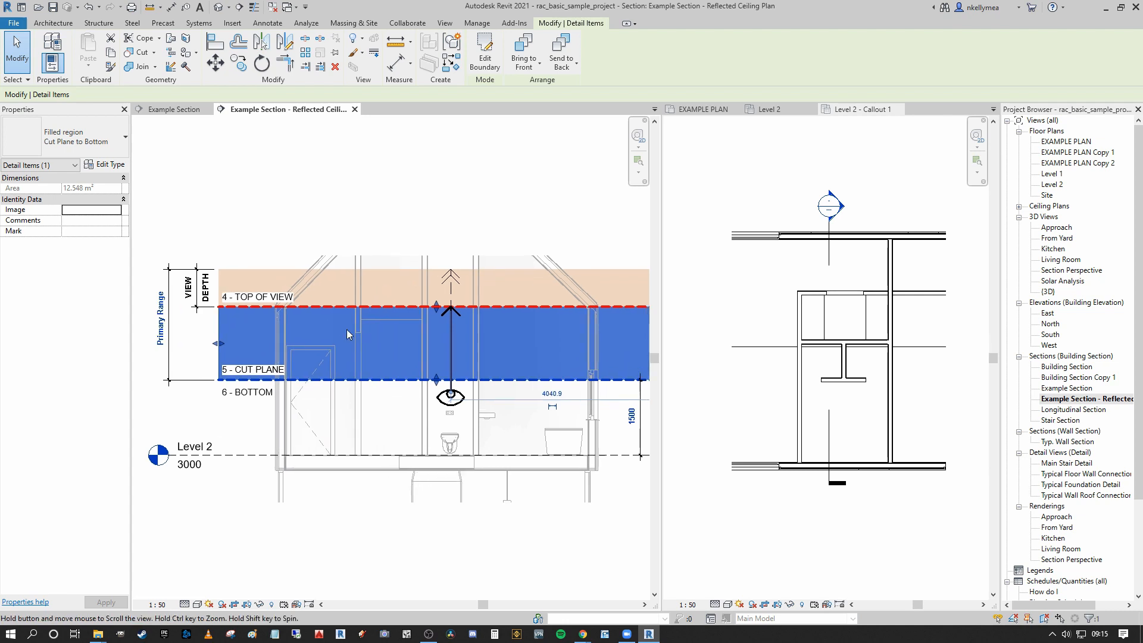
scroll(269, 307, down, 2)
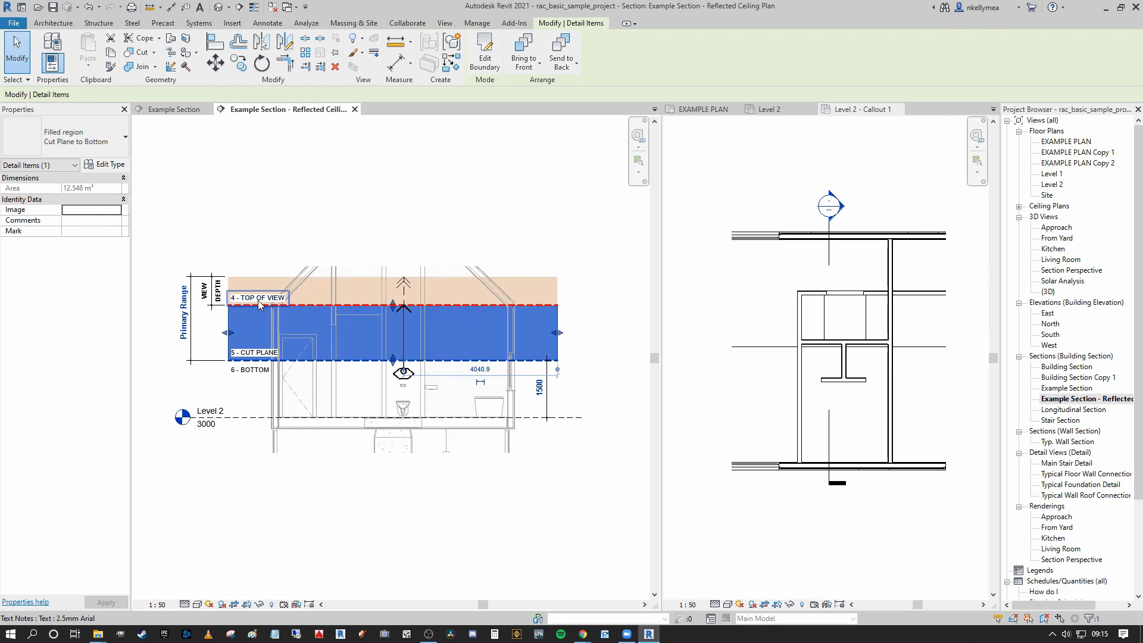
scroll(262, 305, up, 2)
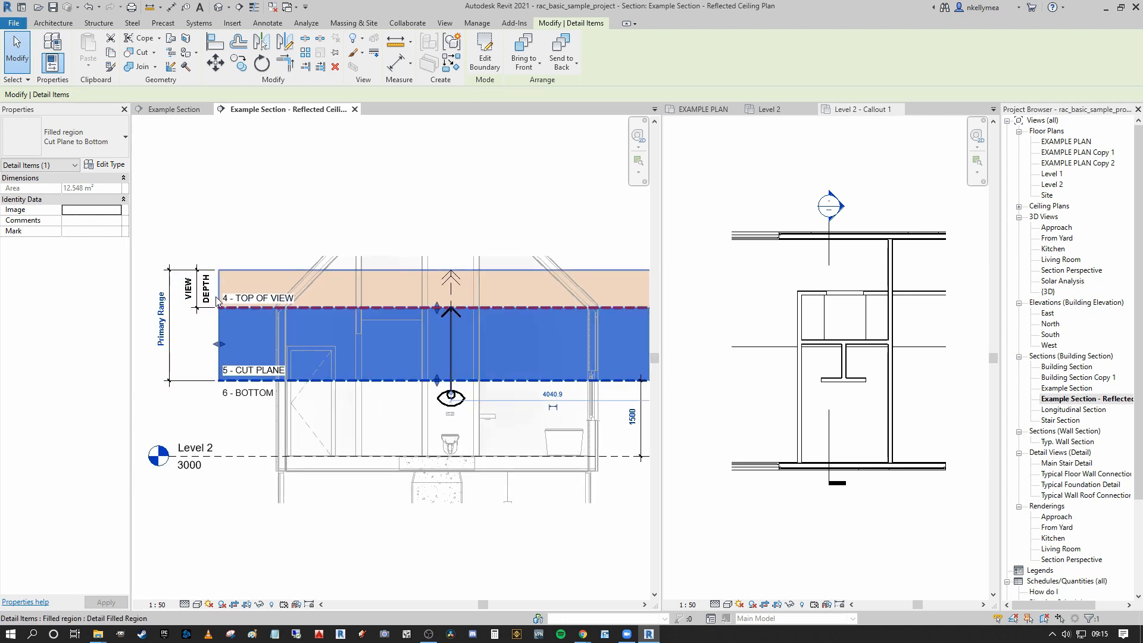
click(245, 235)
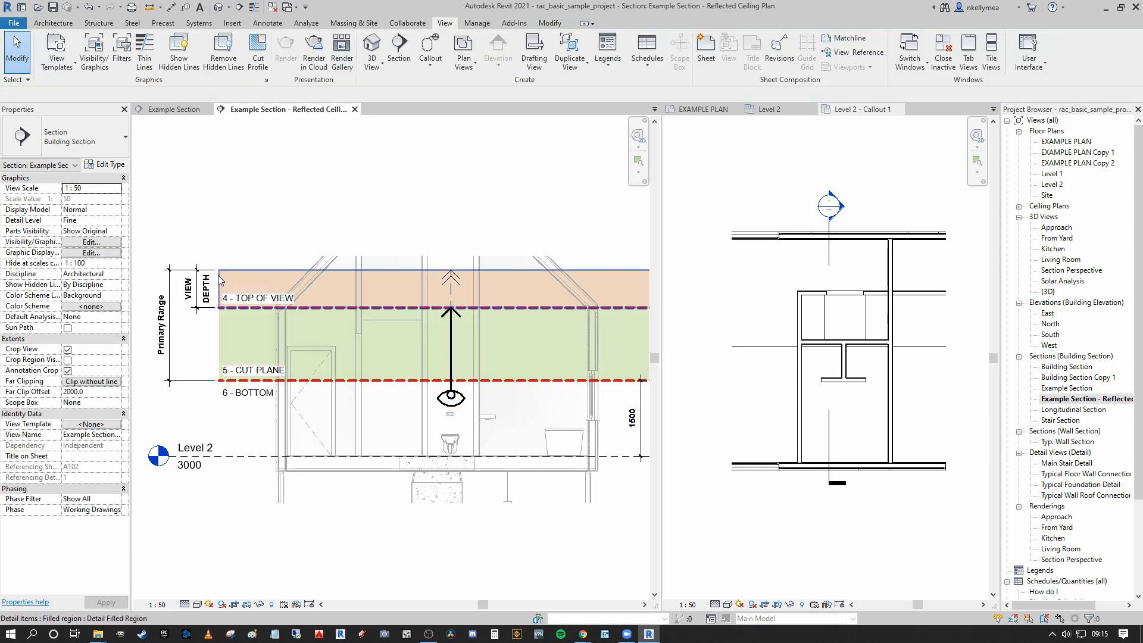
click(220, 280)
click(247, 238)
scroll(248, 238, down, 1)
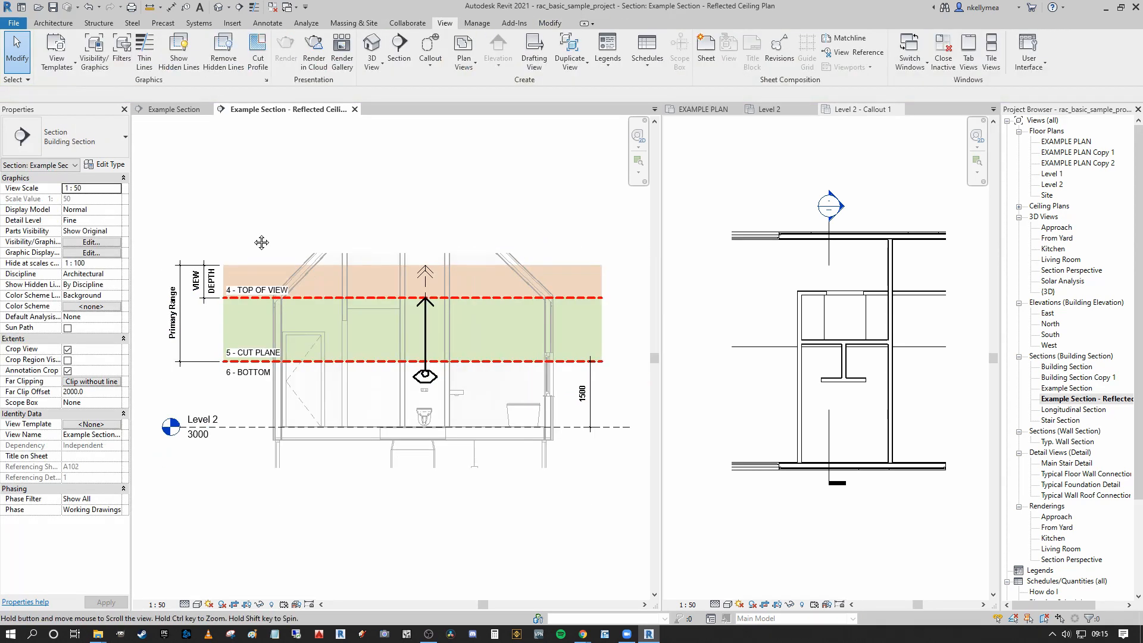
Step: Open the View Range settings of the Level 2 - Callout 1 ceiling plan and place the dialog beside the section diagram
click(765, 421)
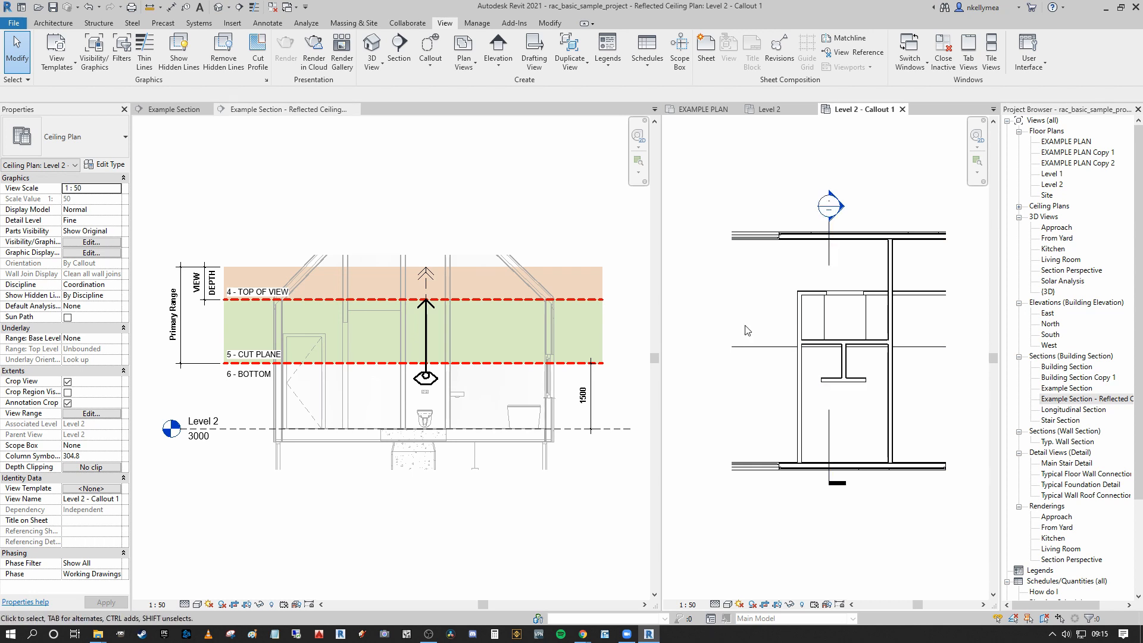
middle_drag(844, 260, 816, 244)
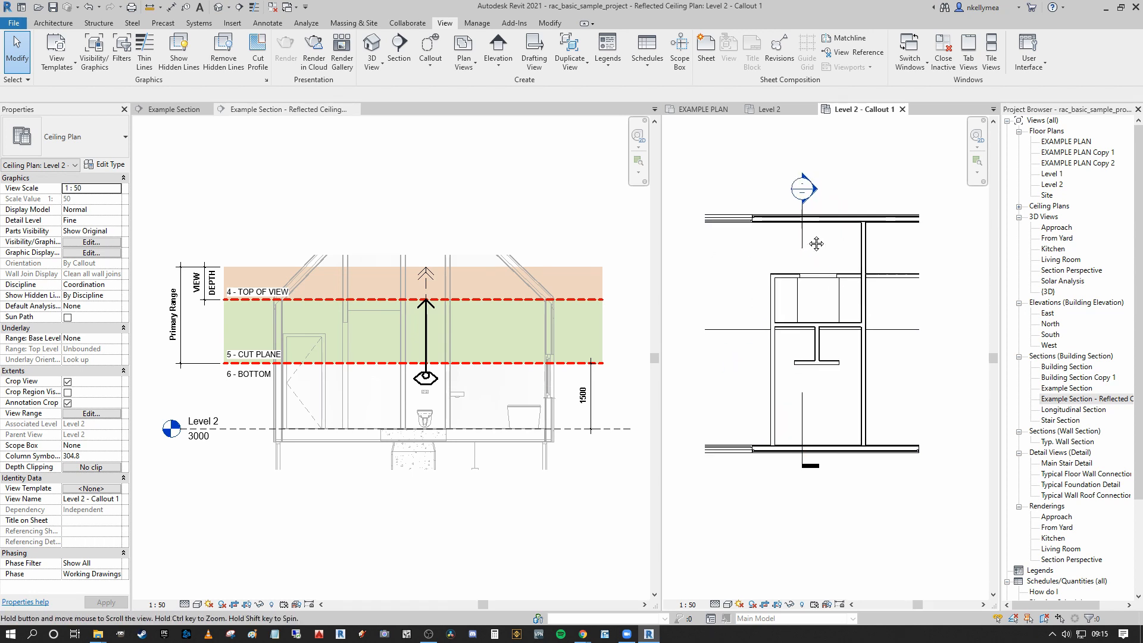
scroll(816, 303, up, 2)
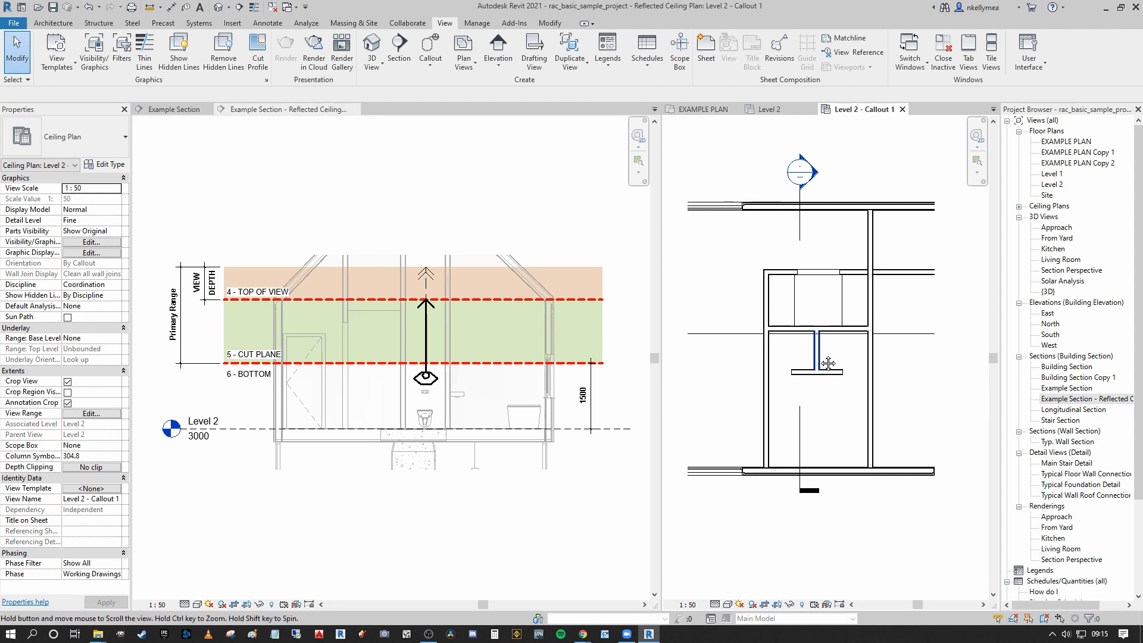
middle_drag(828, 363, 827, 363)
click(89, 414)
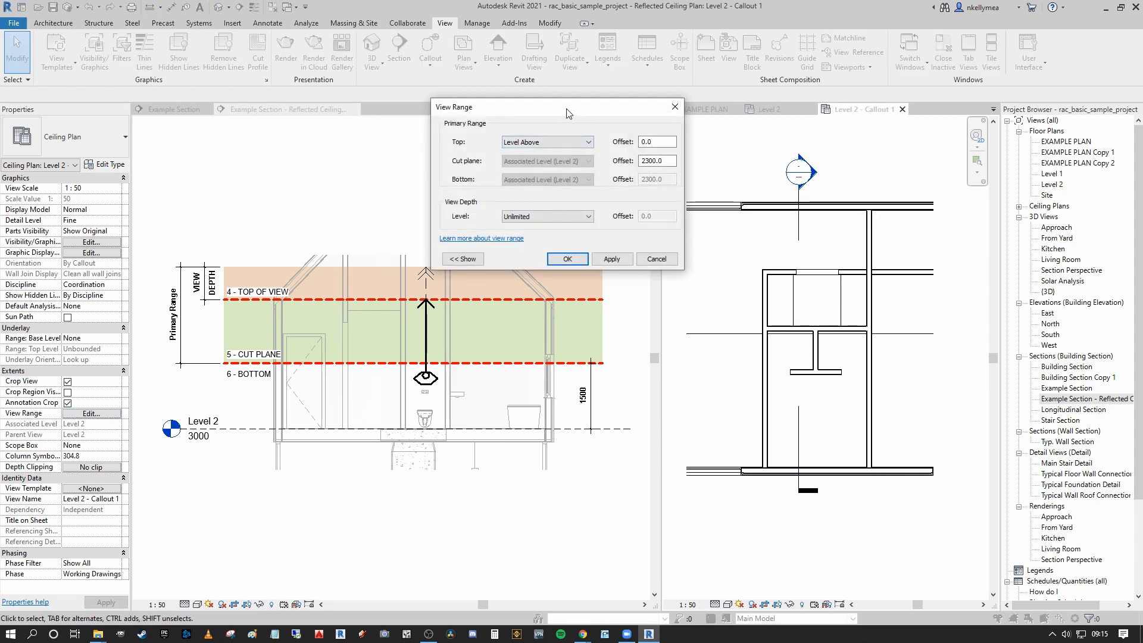
drag(571, 109, 847, 333)
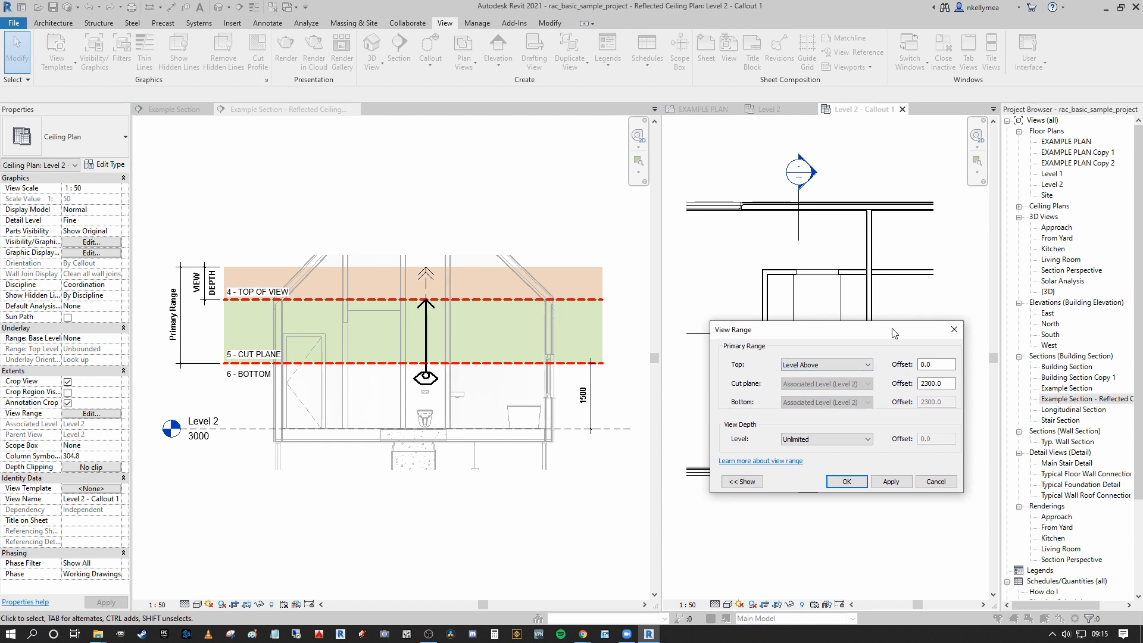
drag(893, 332, 873, 356)
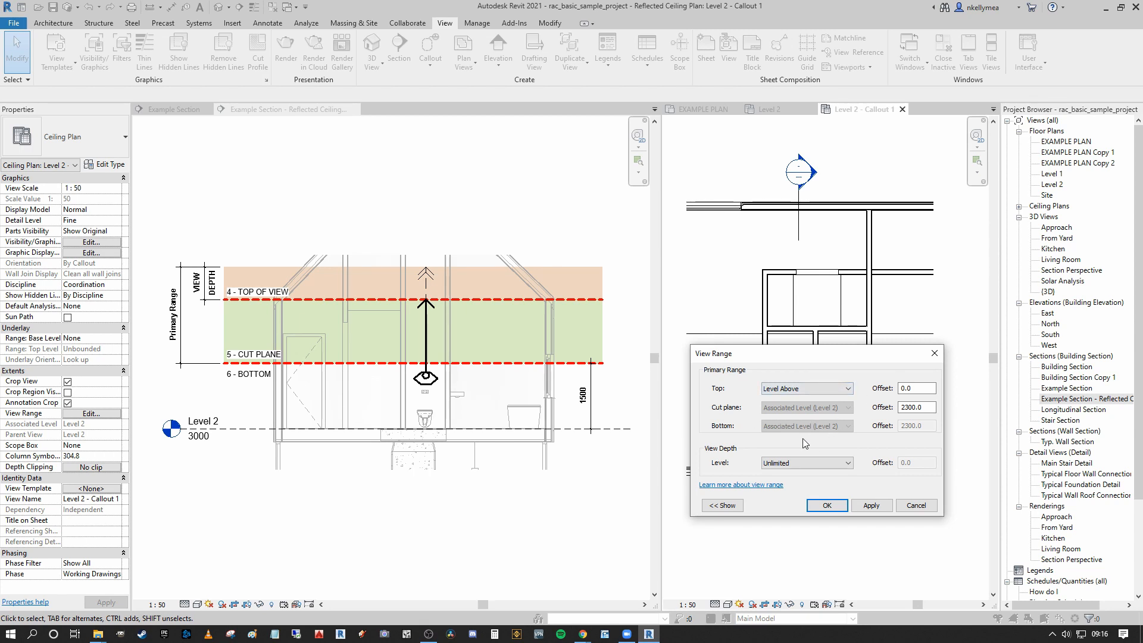
Step: Review the level options for the Top of the ceiling plan's primary range, including Level Above and Unlimited
click(810, 391)
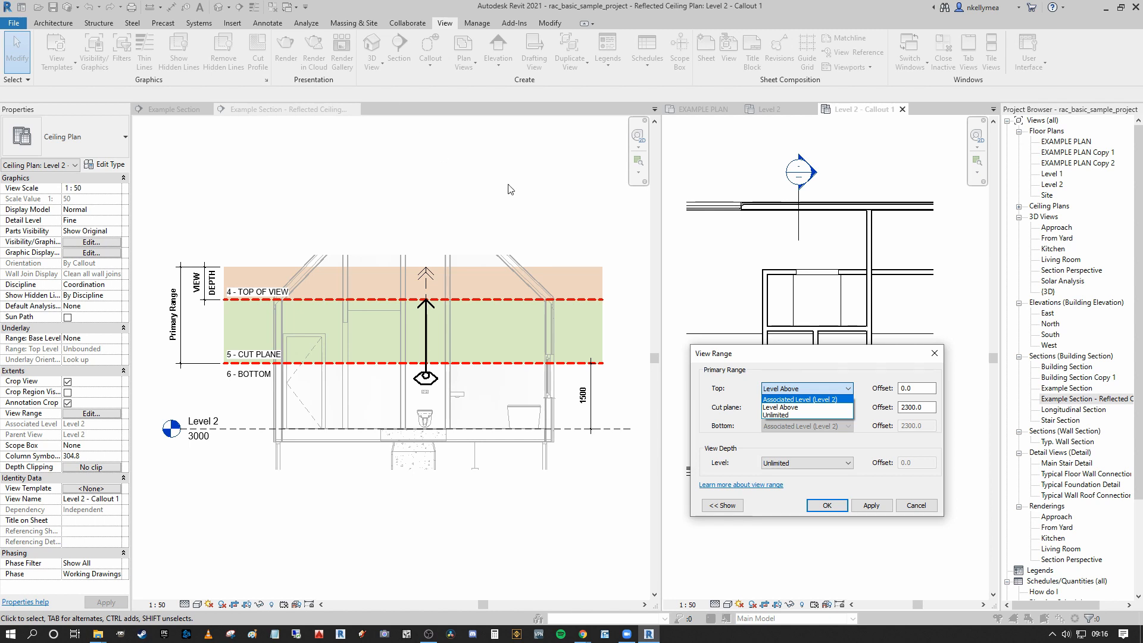
click(836, 373)
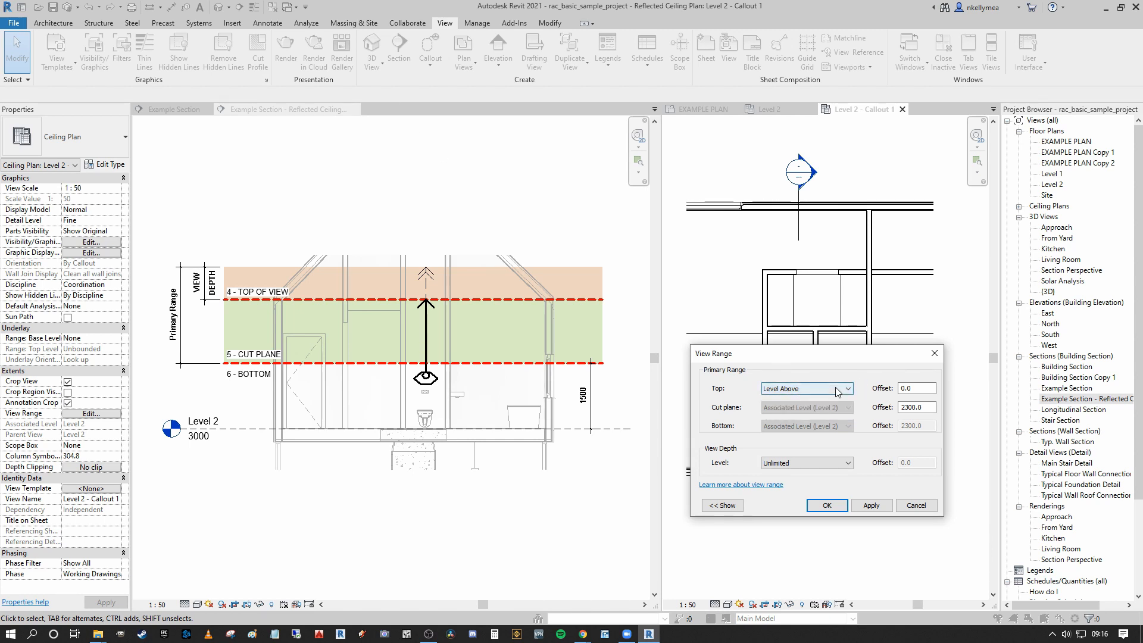
click(804, 389)
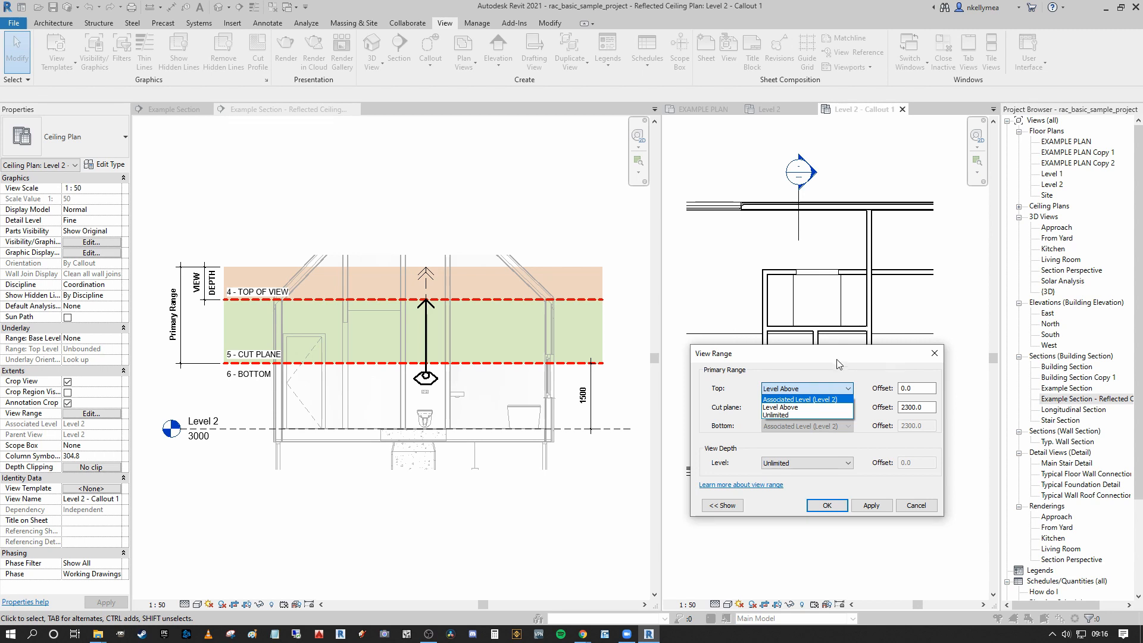
click(797, 390)
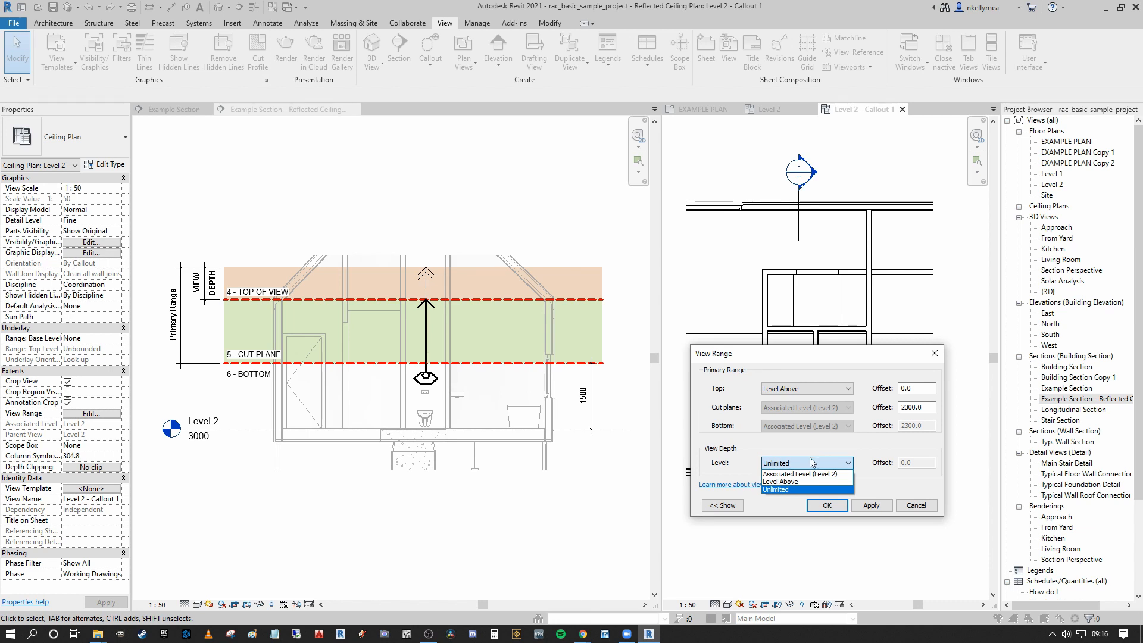
click(820, 390)
click(821, 390)
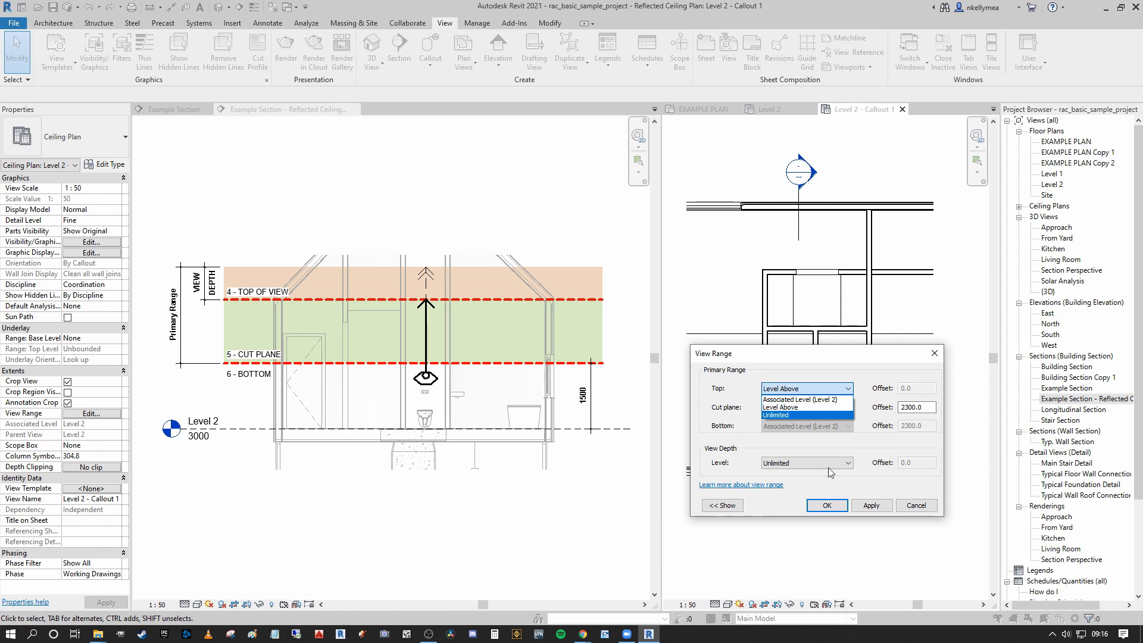
click(816, 456)
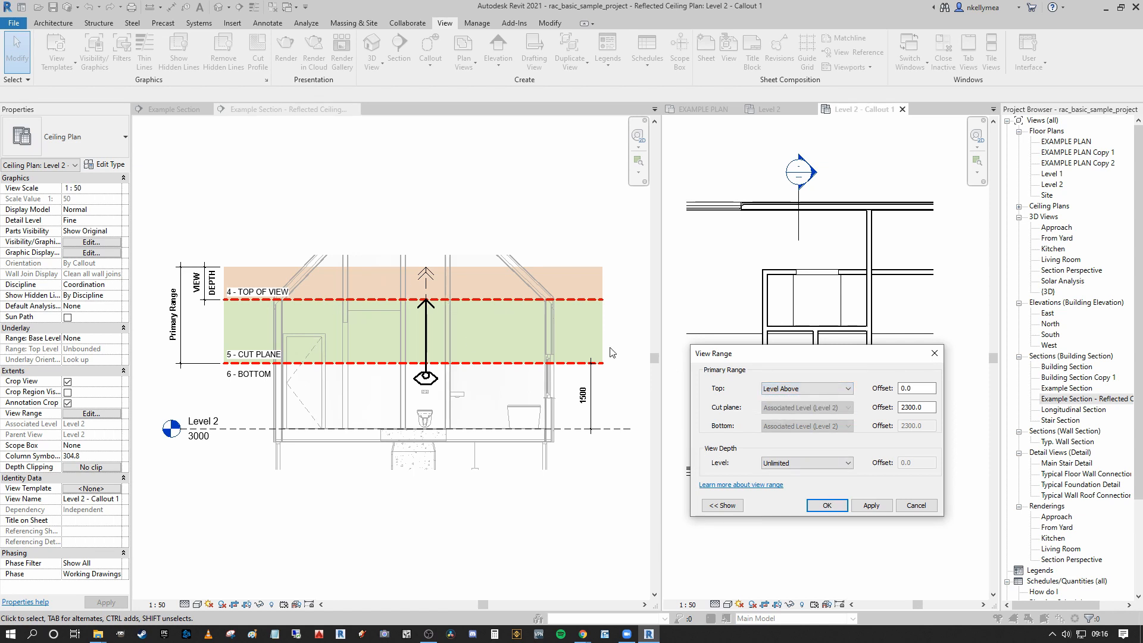
Step: Review the View Depth level options in the ceiling plan's view range, keeping Unlimited selected
click(816, 463)
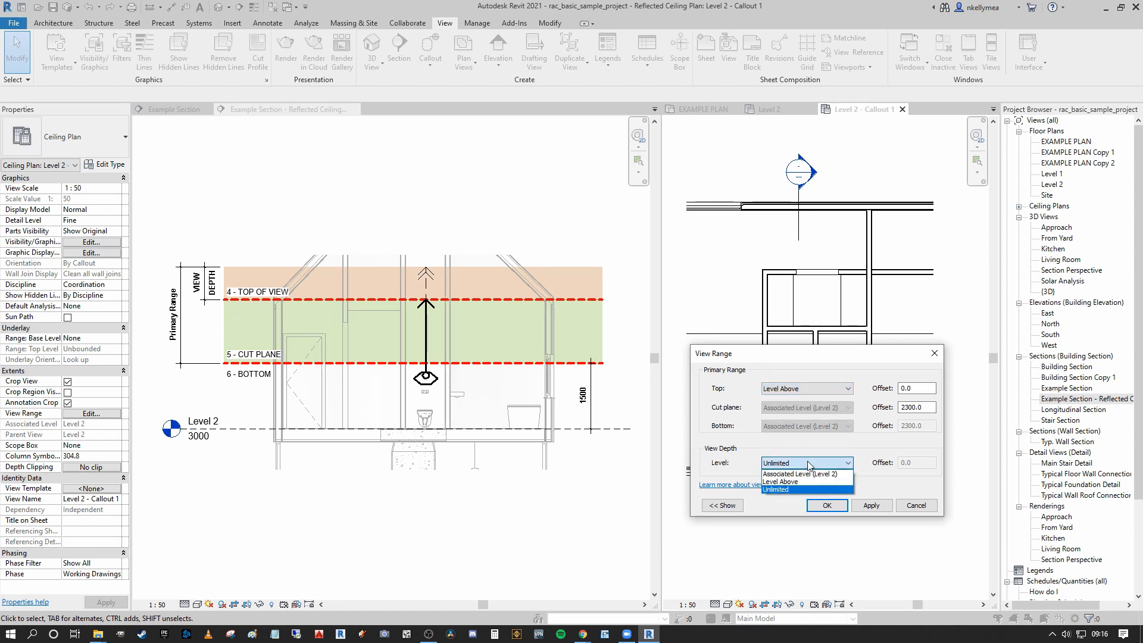
click(816, 463)
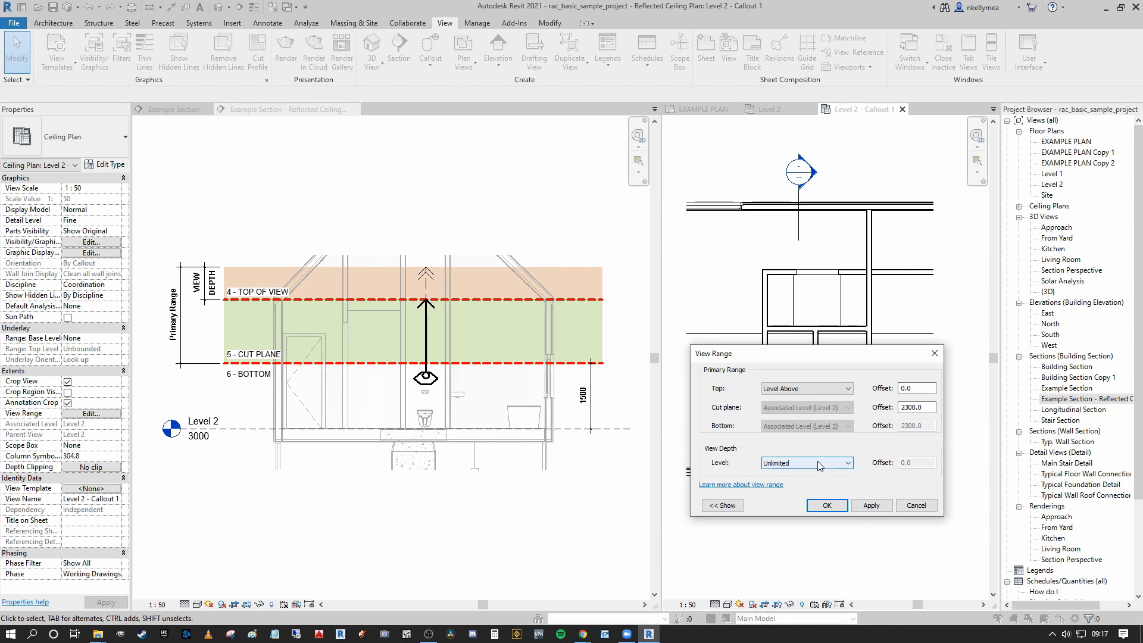
click(787, 464)
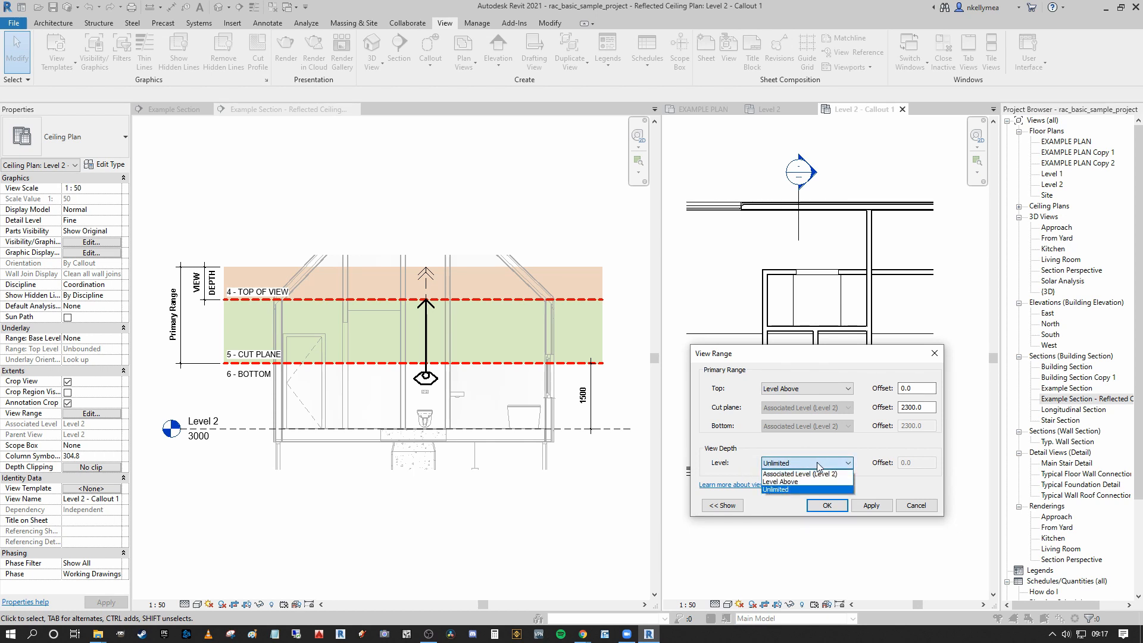
click(777, 490)
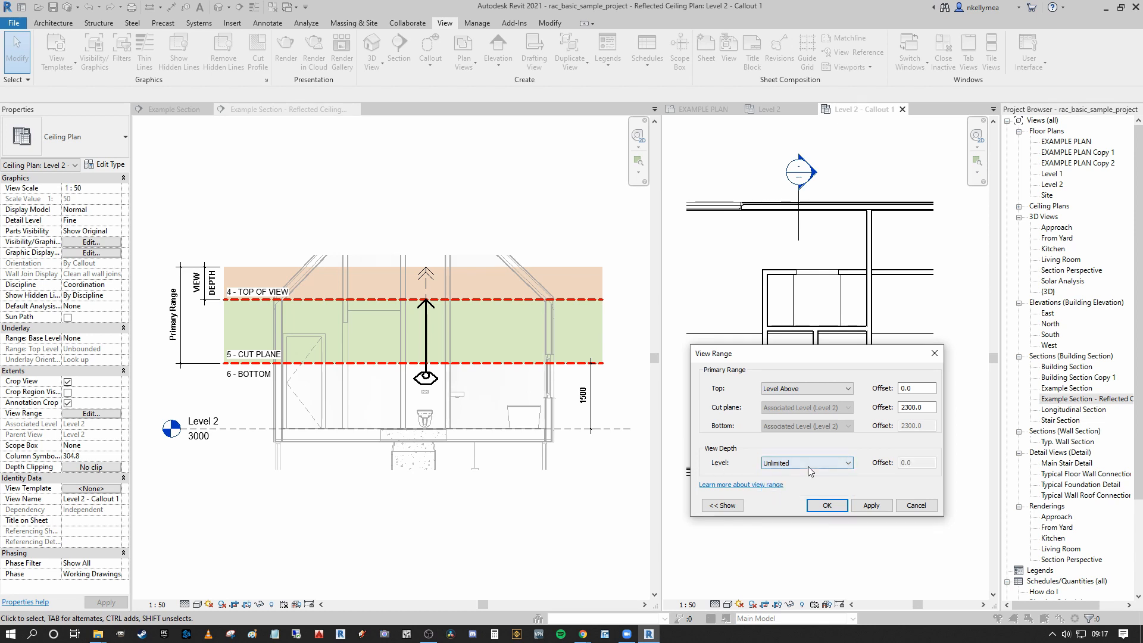
Step: Set the ceiling plan's Cut plane offset to 1500, apply it to compare with the section diagram, and accept the view range
drag(765, 362, 798, 381)
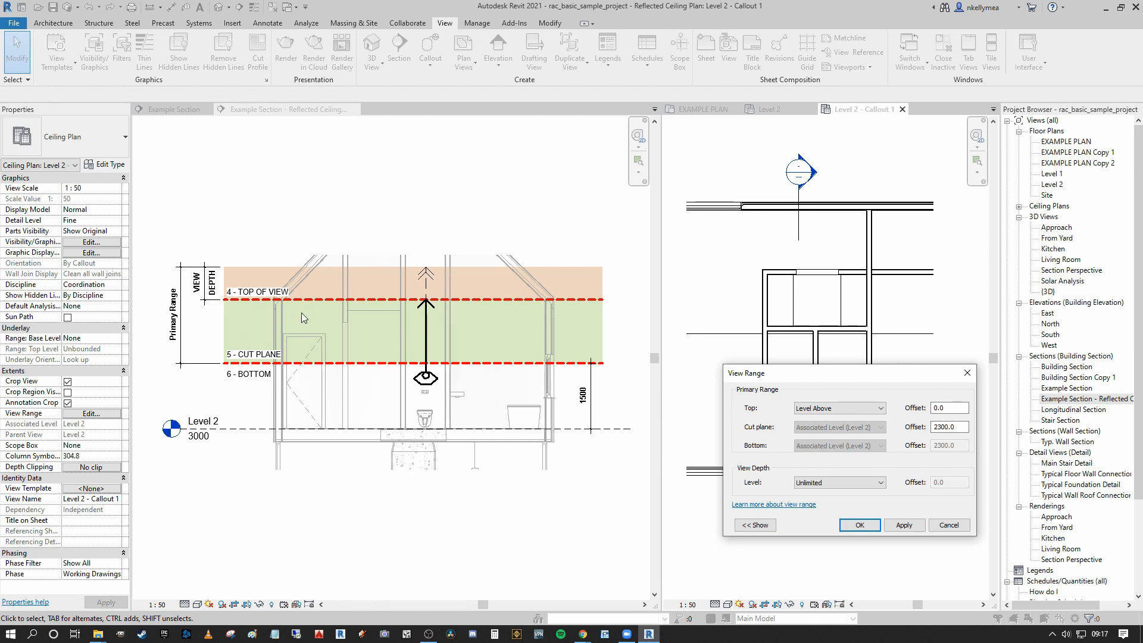
drag(861, 373, 846, 444)
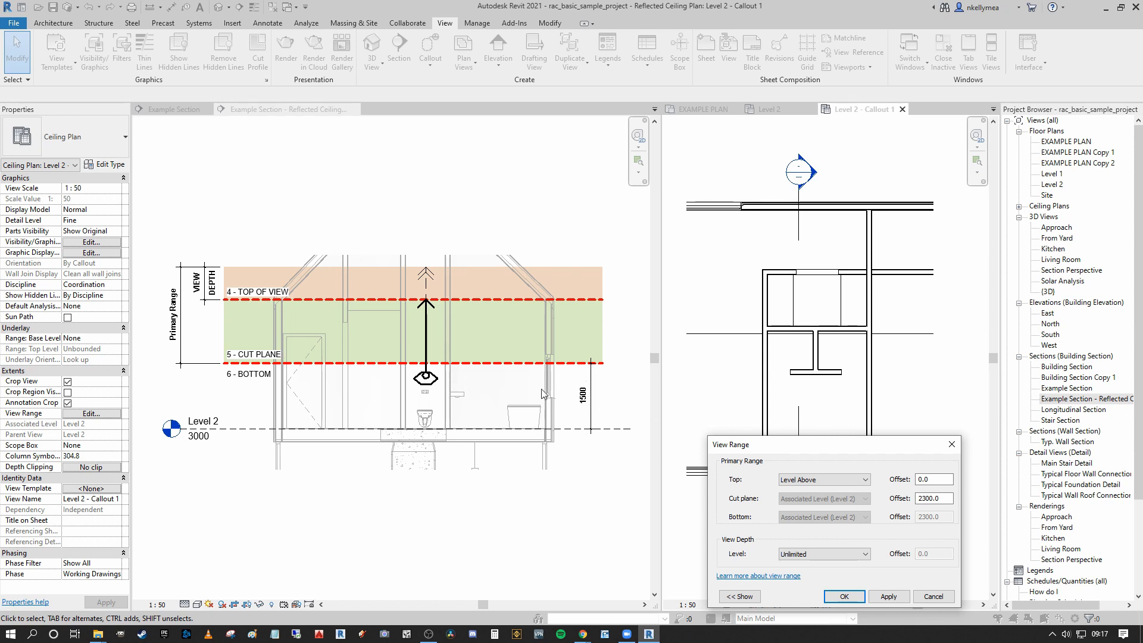
drag(885, 450, 881, 398)
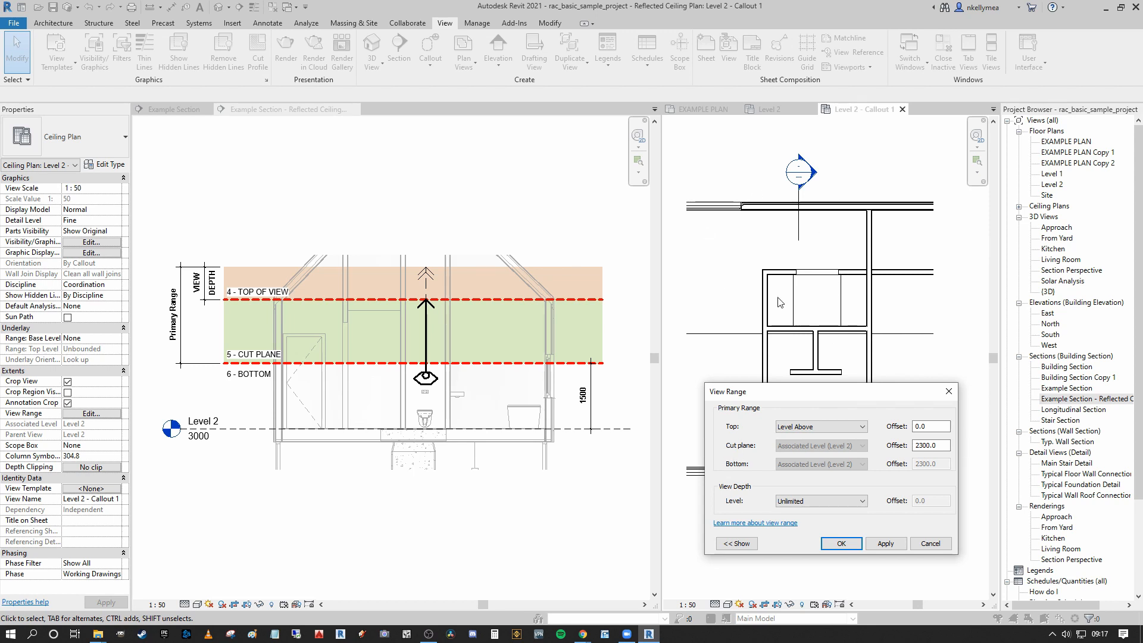
drag(822, 391, 821, 352)
click(939, 406)
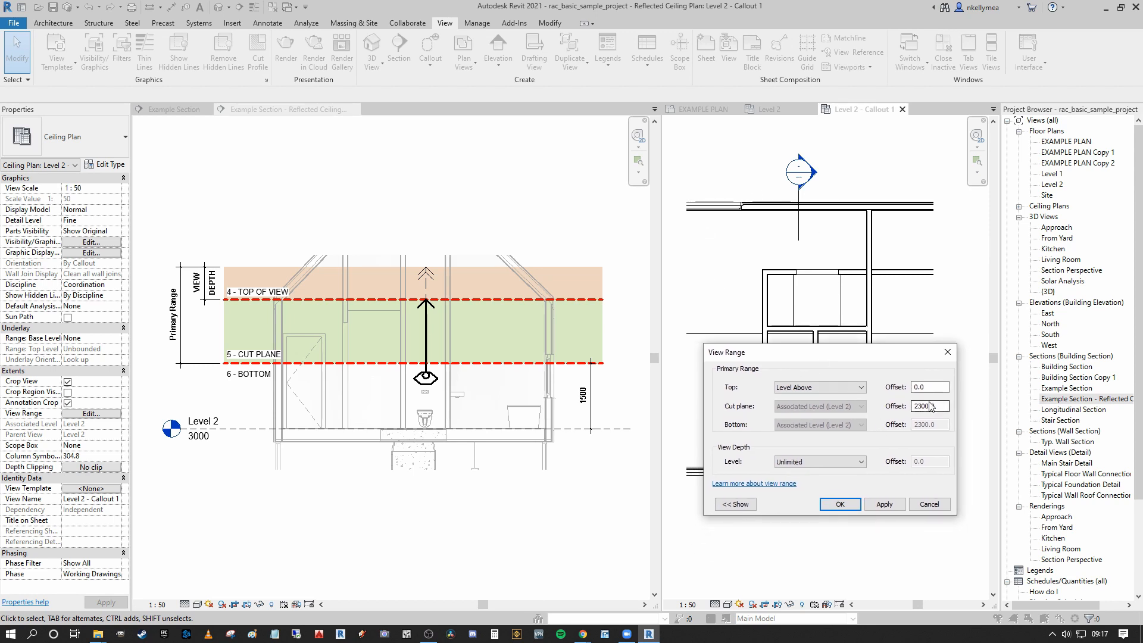
double_click(940, 406)
text(15)
drag(876, 361, 879, 445)
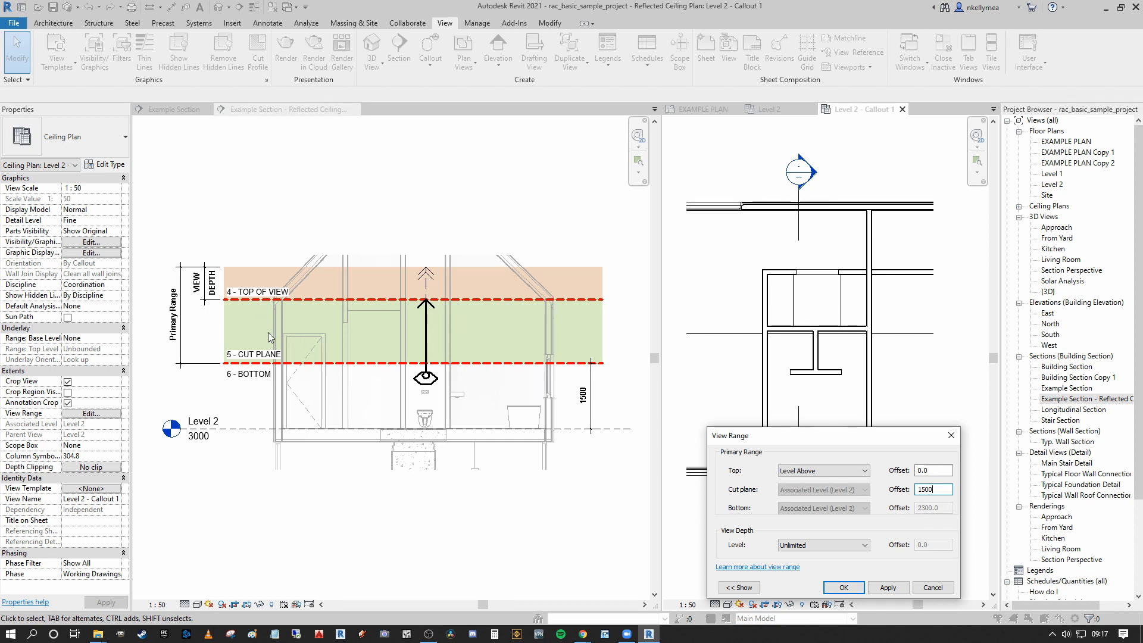
drag(839, 439, 991, 157)
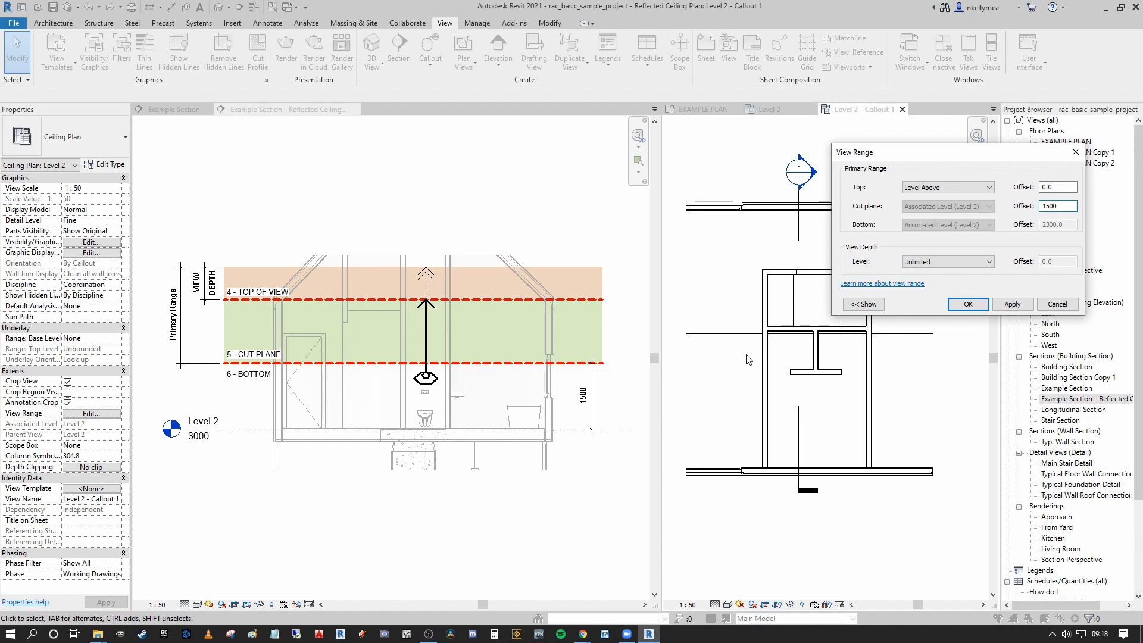
click(1014, 304)
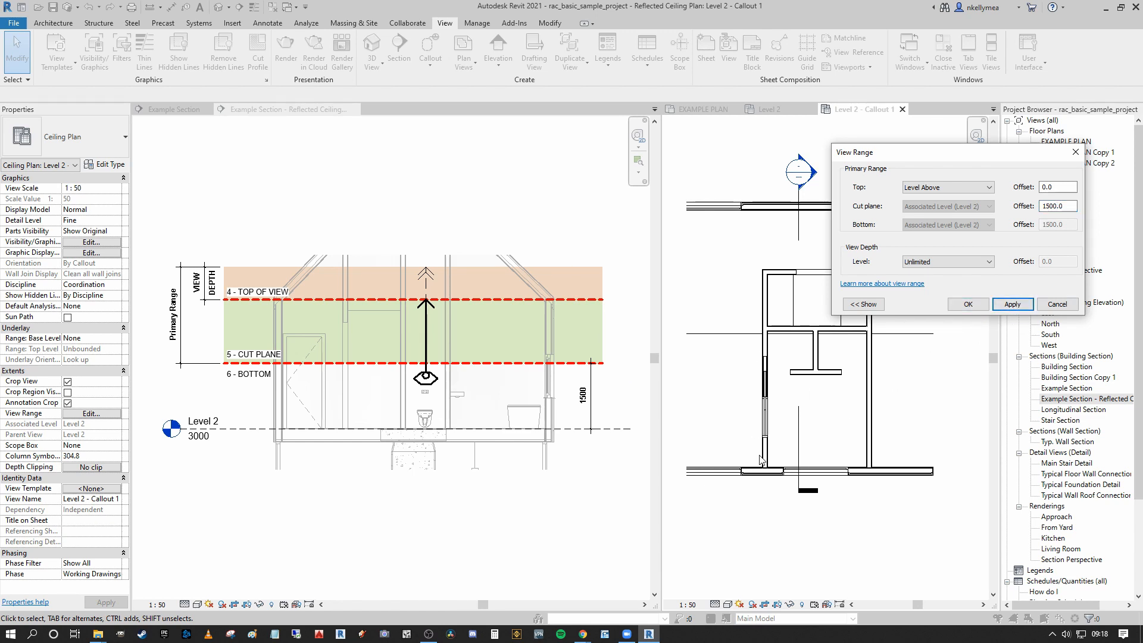
drag(963, 152, 918, 234)
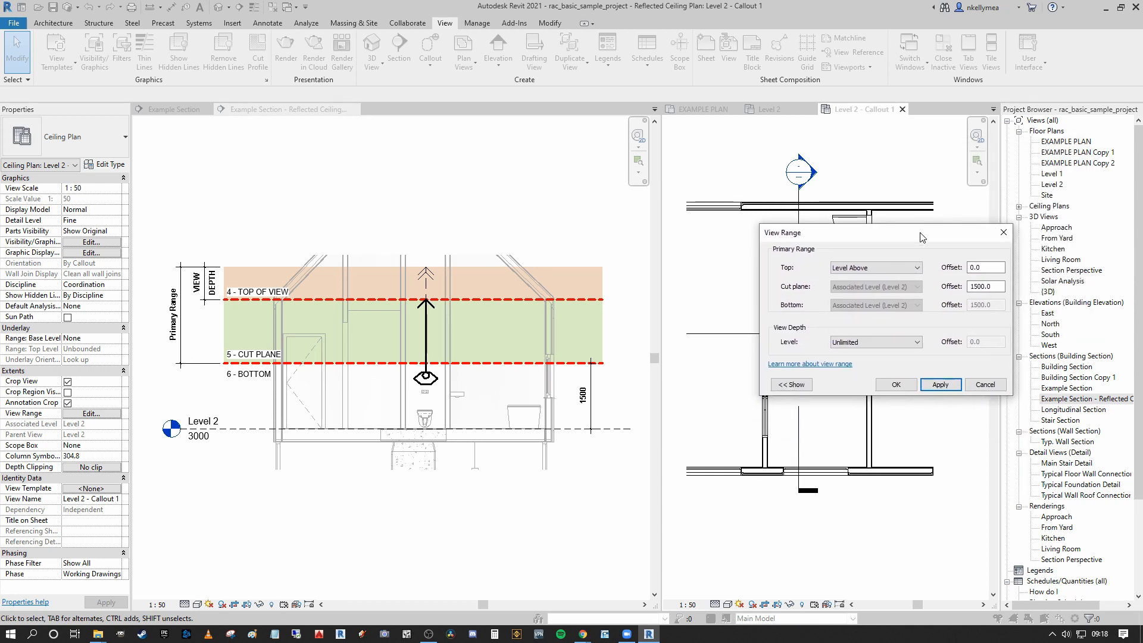
click(896, 385)
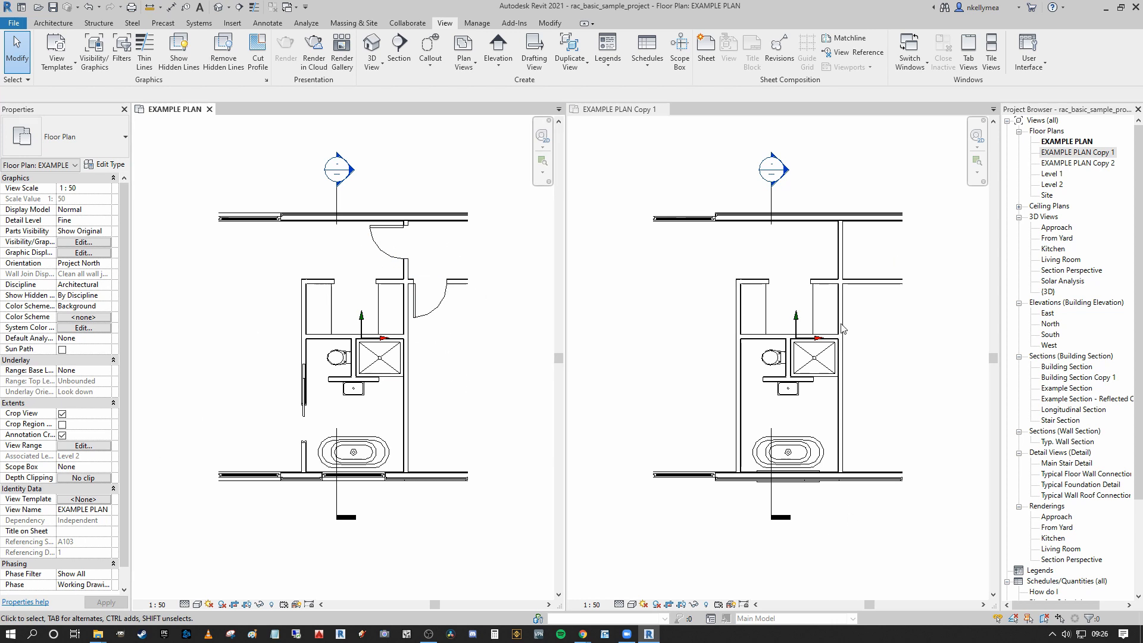
Step: Inspect the View Range settings of EXAMPLE PLAN beside the copied plan, and close them without changes
click(75, 448)
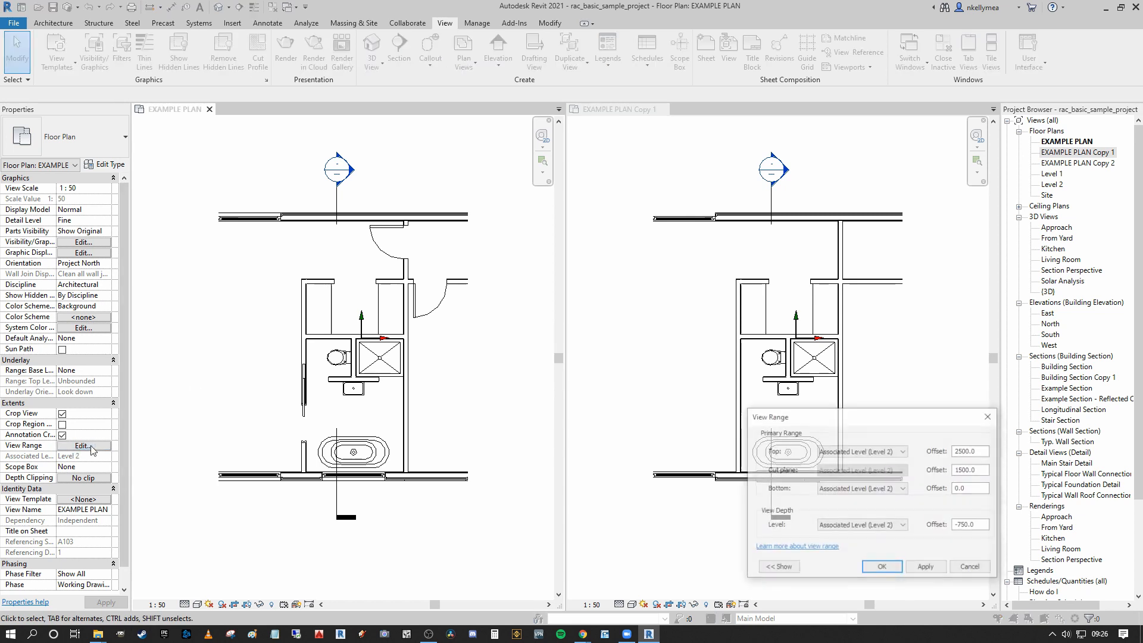
drag(910, 416, 388, 309)
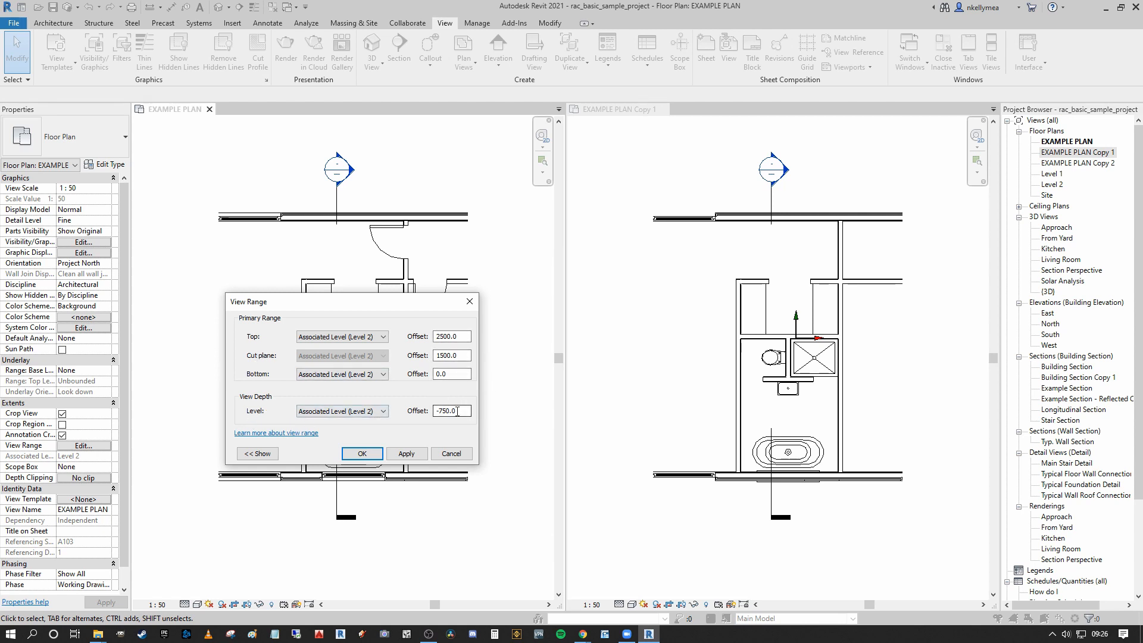
drag(402, 308, 410, 287)
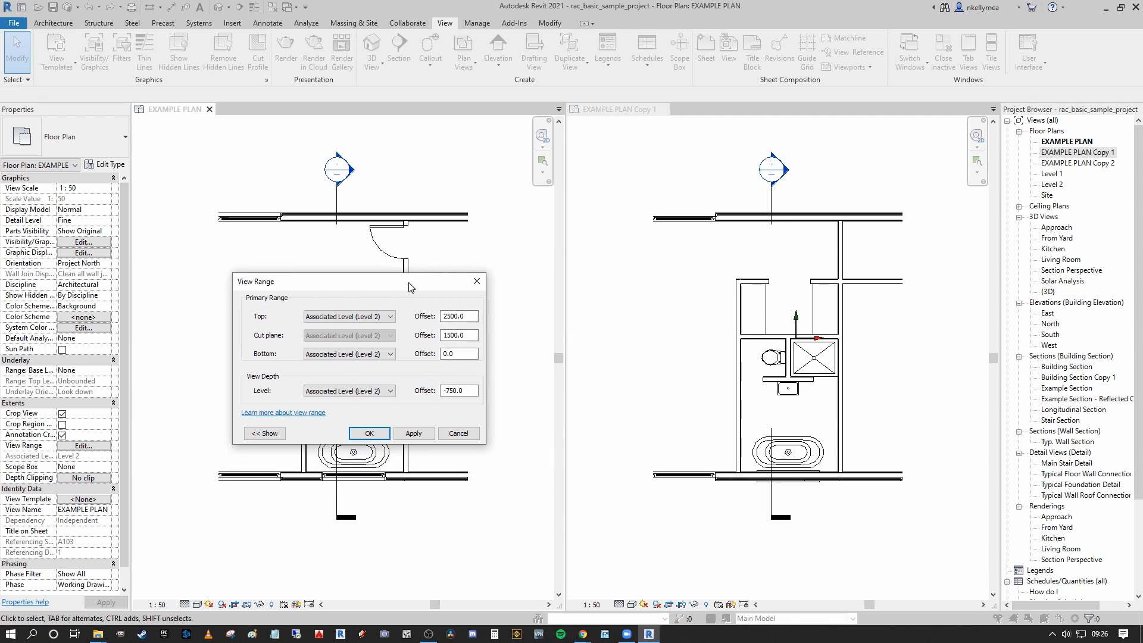
click(408, 437)
drag(351, 283, 314, 231)
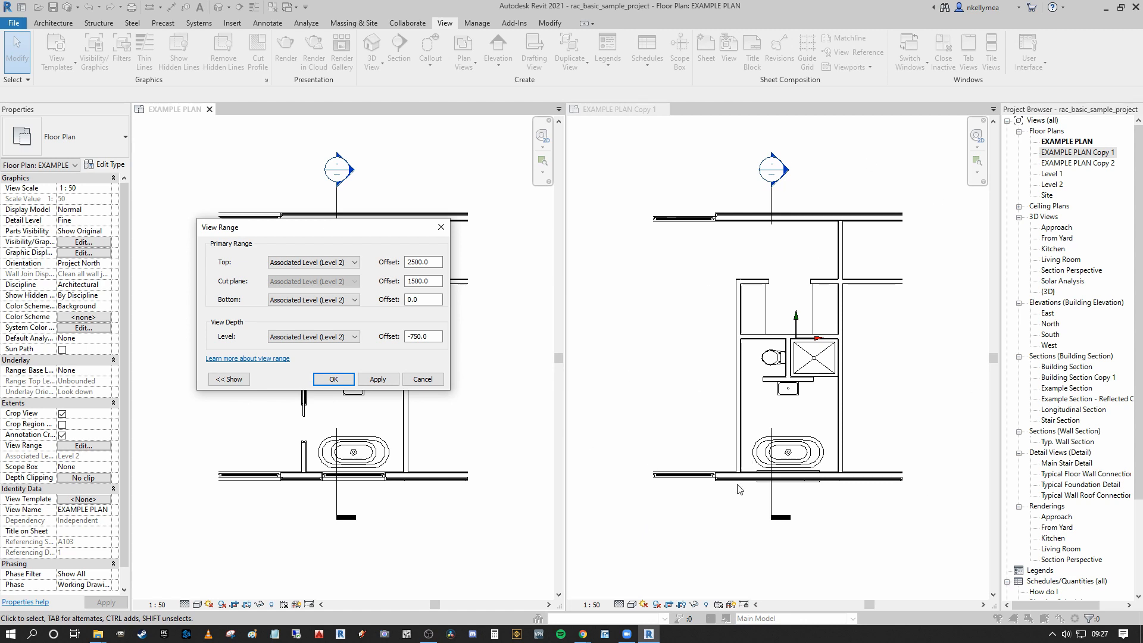
click(424, 380)
Step: Inspect the View Range settings of EXAMPLE PLAN Copy 1 for comparison, and close them without changes
click(727, 383)
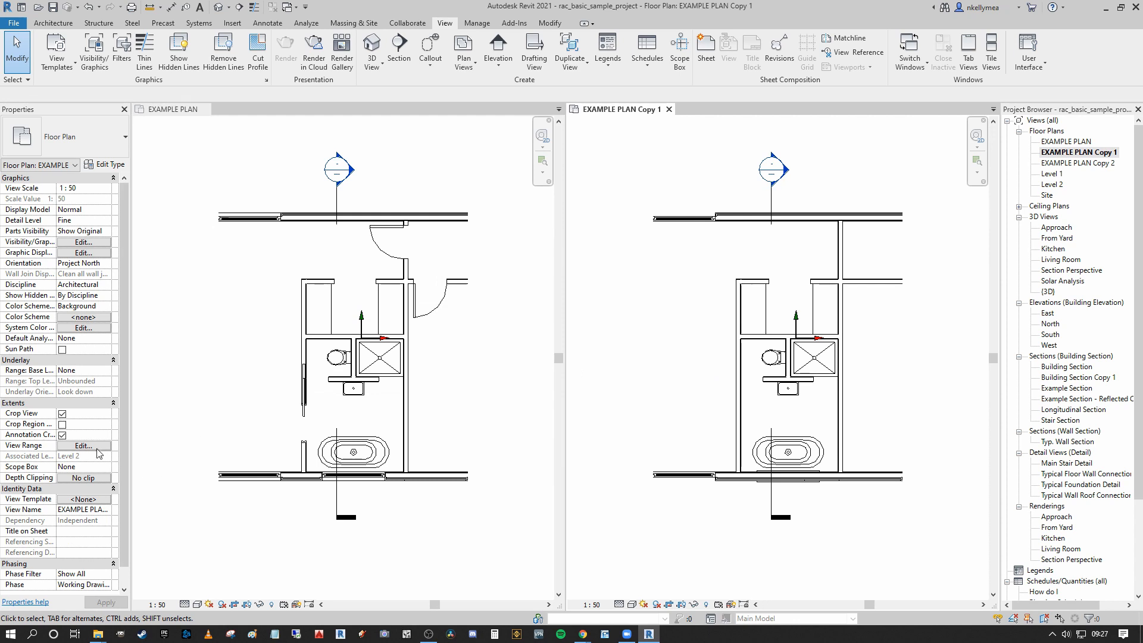
click(100, 448)
drag(356, 231, 798, 236)
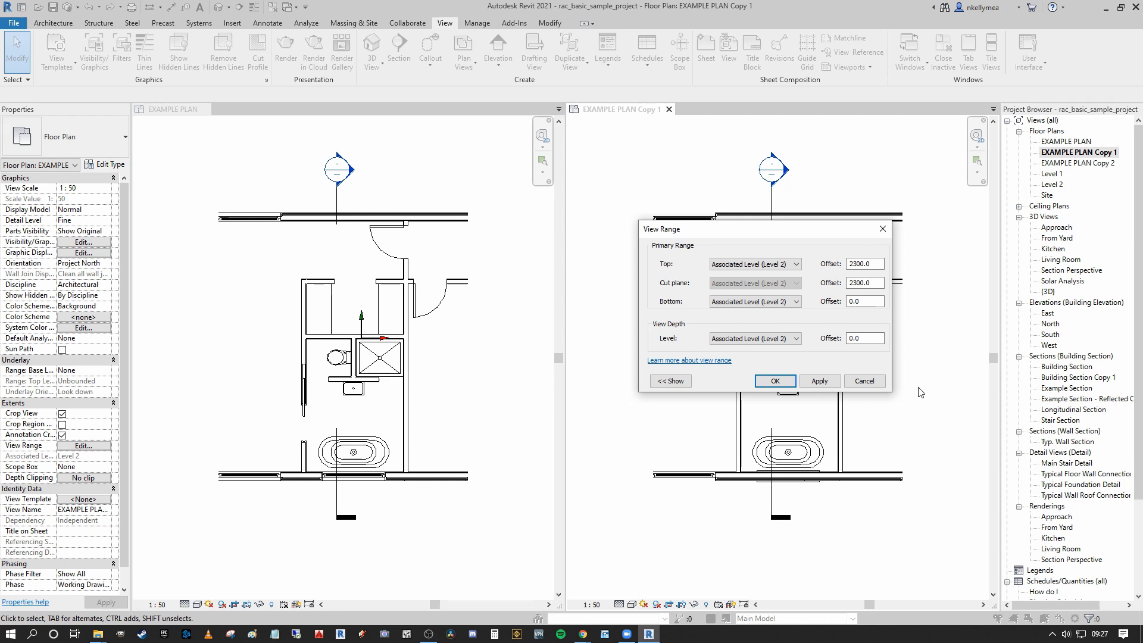
click(827, 381)
drag(801, 237, 819, 251)
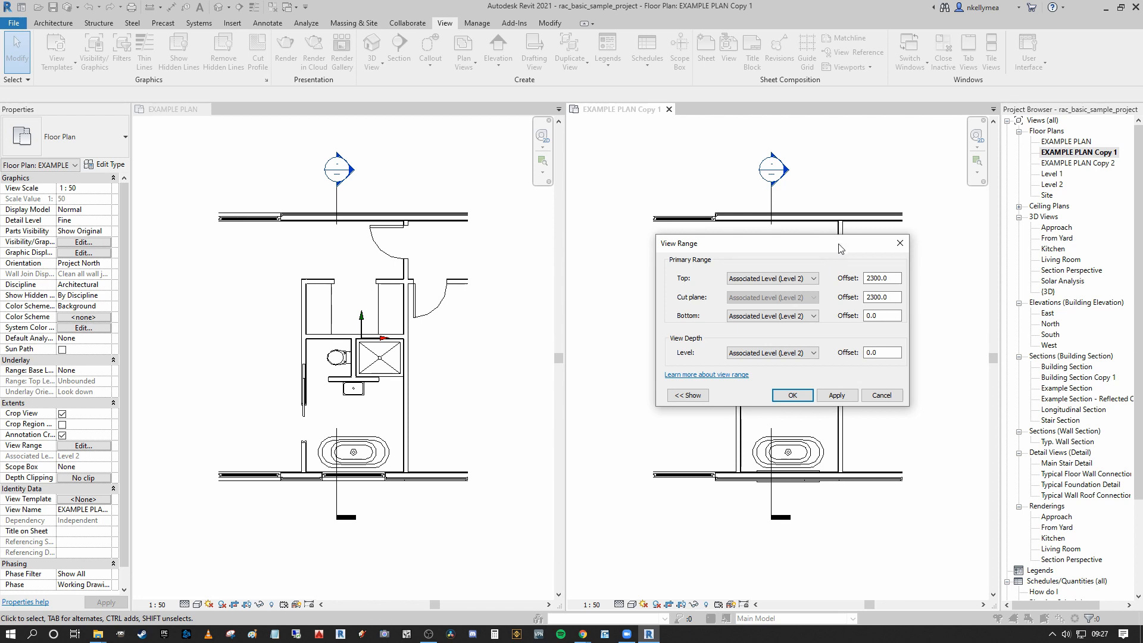
click(900, 243)
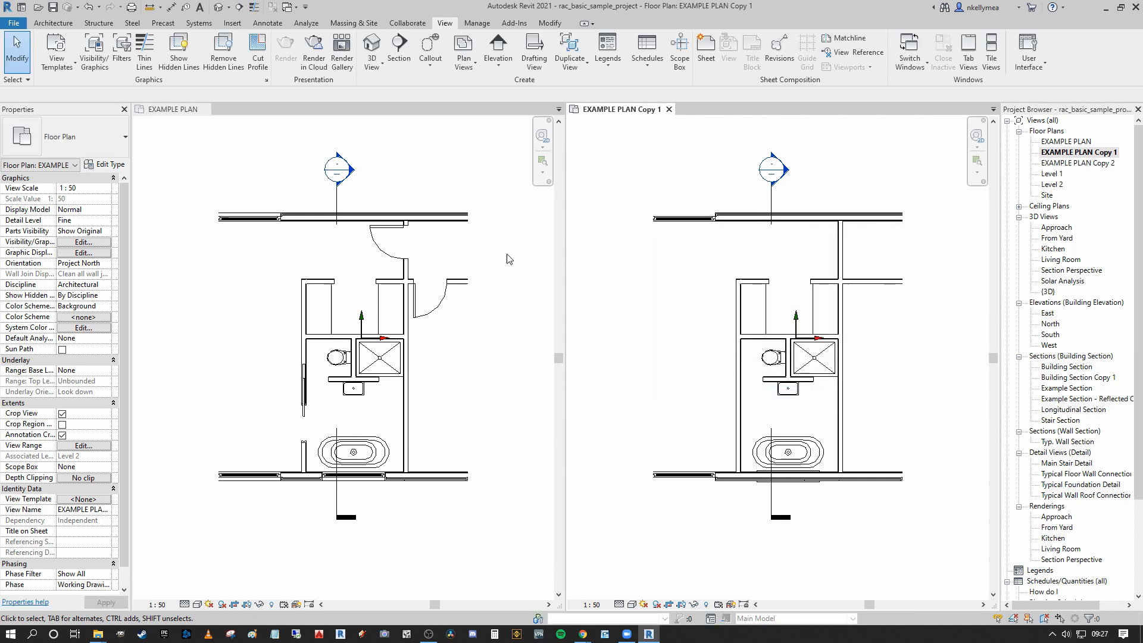
Step: Create a view template from EXAMPLE PLAN named "PLAN VIEW - CONFIRMED VIEW RANGE SETTINGS"
click(496, 398)
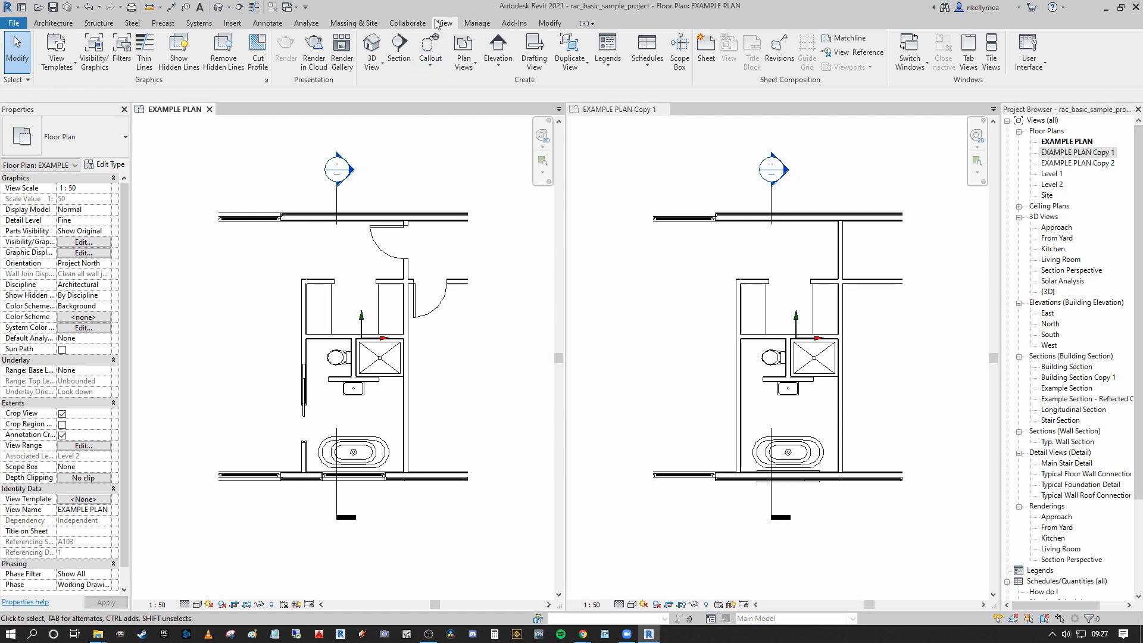
click(63, 67)
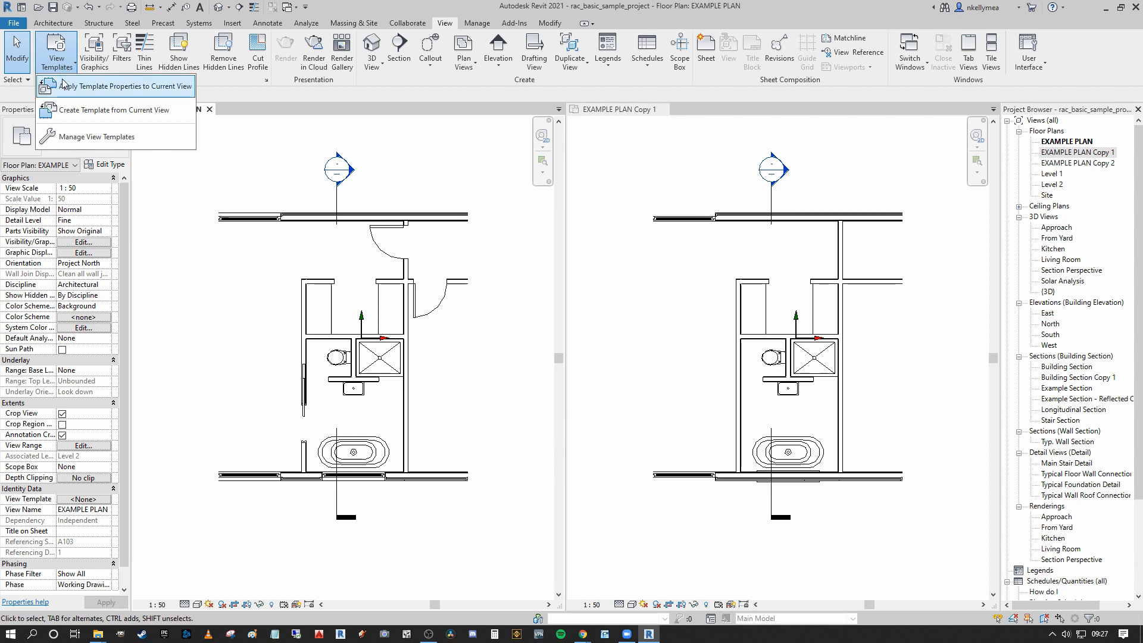
click(105, 111)
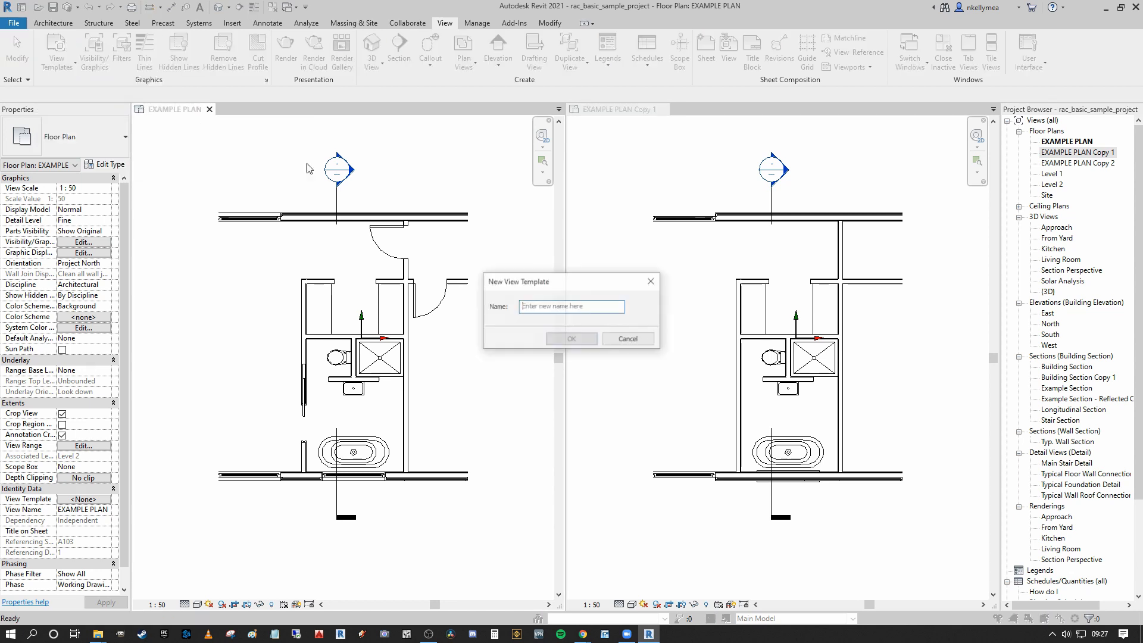
text(pLAN)
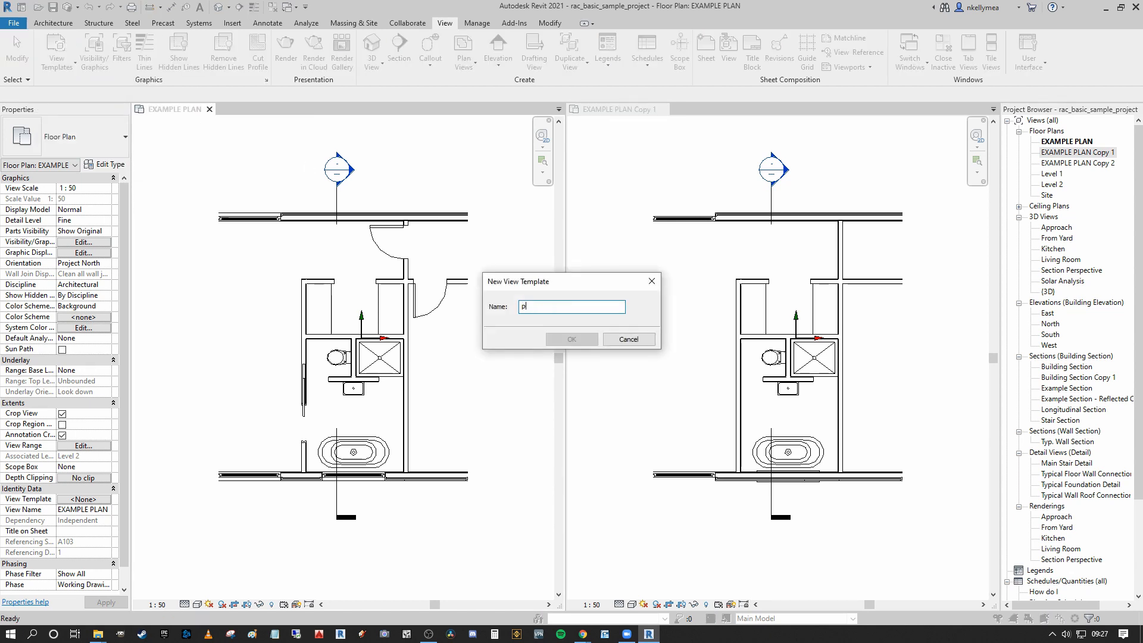
key(BackSpace)
key(BackSpace)
text(PLAN VIEW)
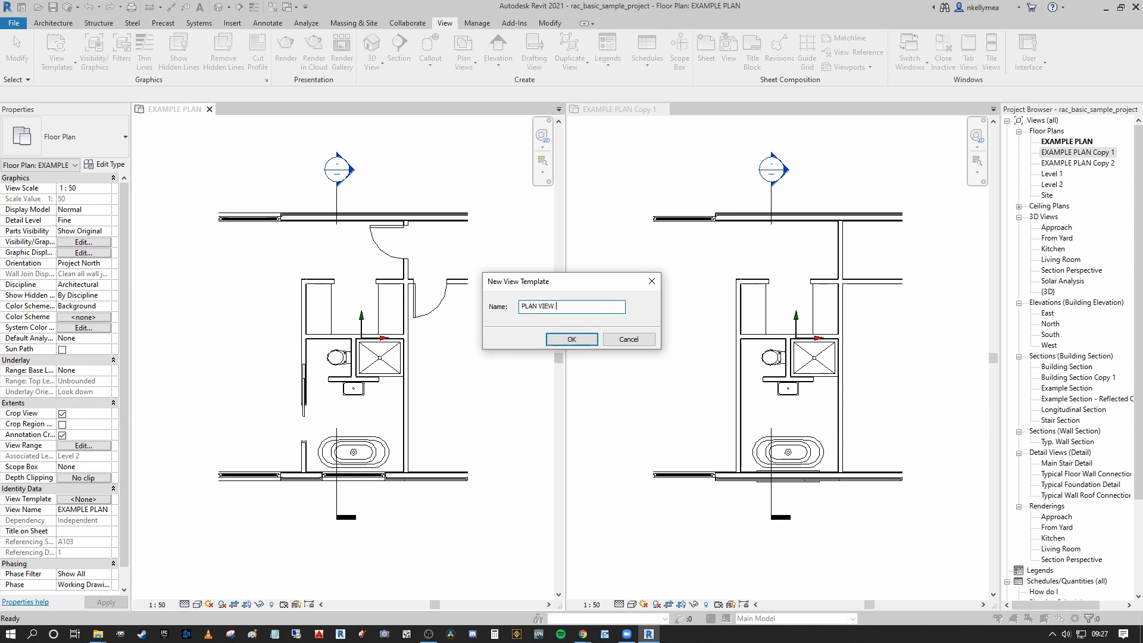
text(NFIRMED VIEW RANGE SETTINGS)
key(Return)
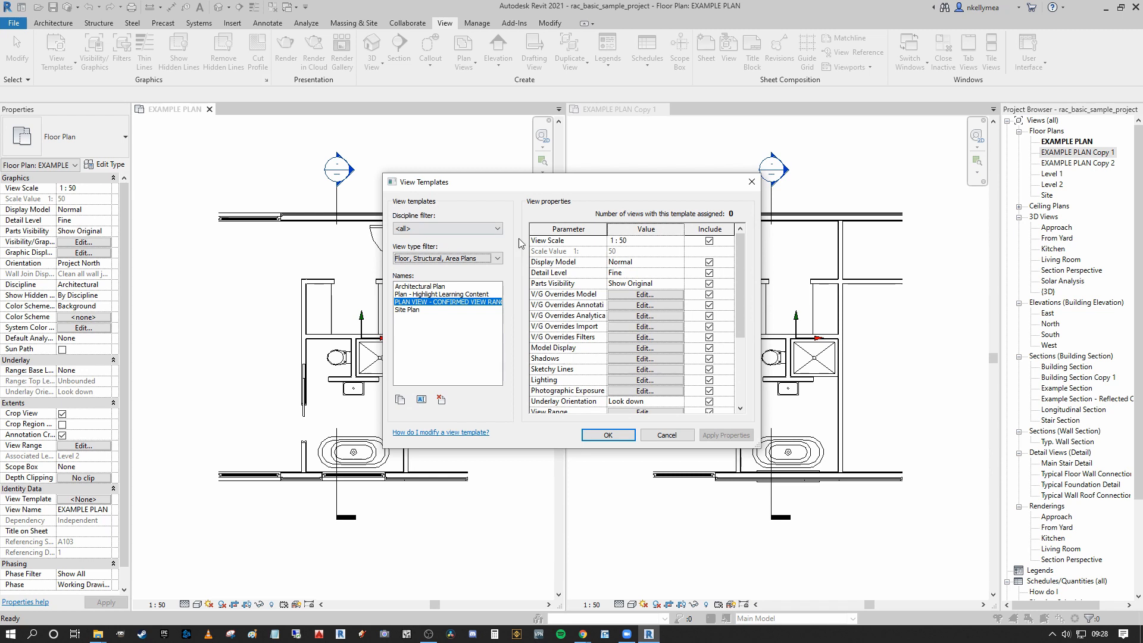
Step: Exclude the View Range parameter from the PLAN VIEW - CONFIRMED VIEW RANGE SETTINGS template and accept the template settings
drag(524, 186, 437, 114)
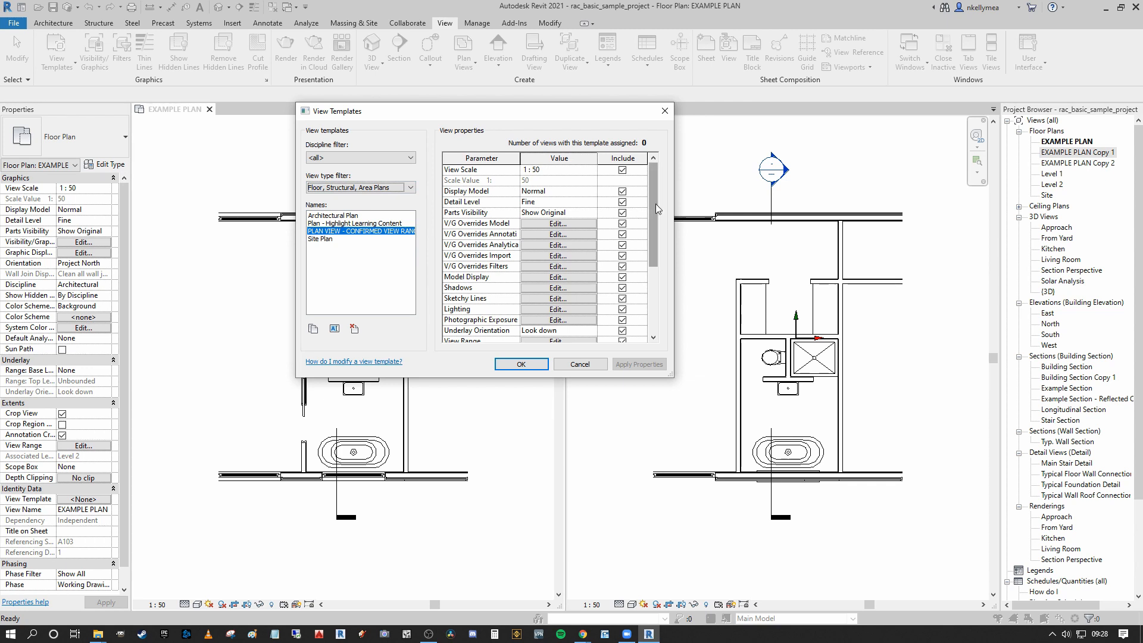
drag(659, 199, 666, 279)
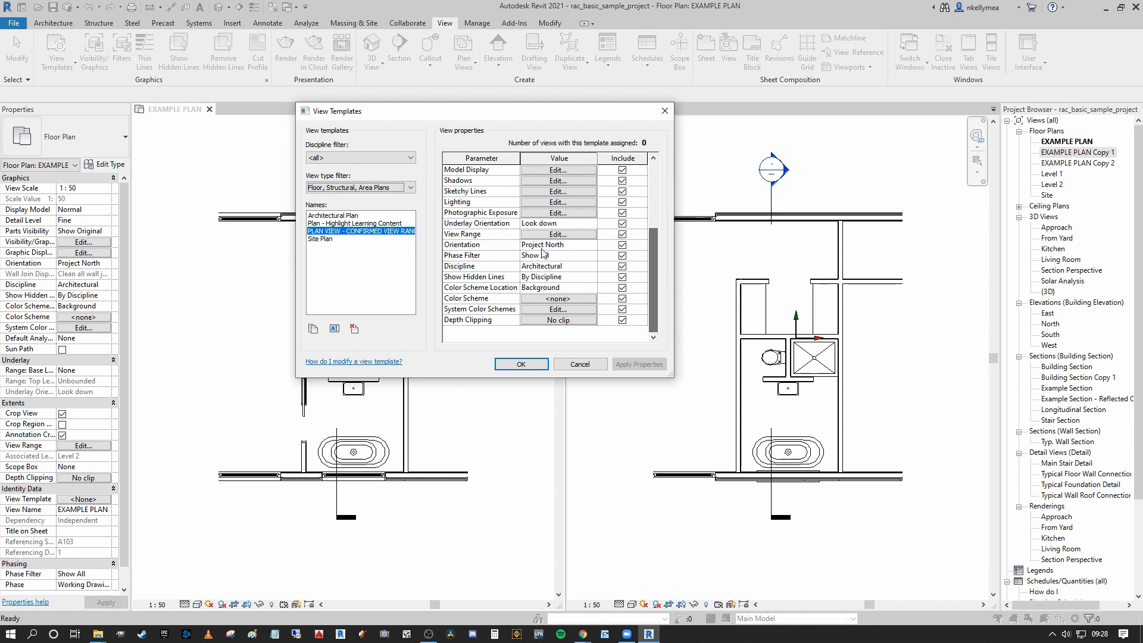
click(623, 234)
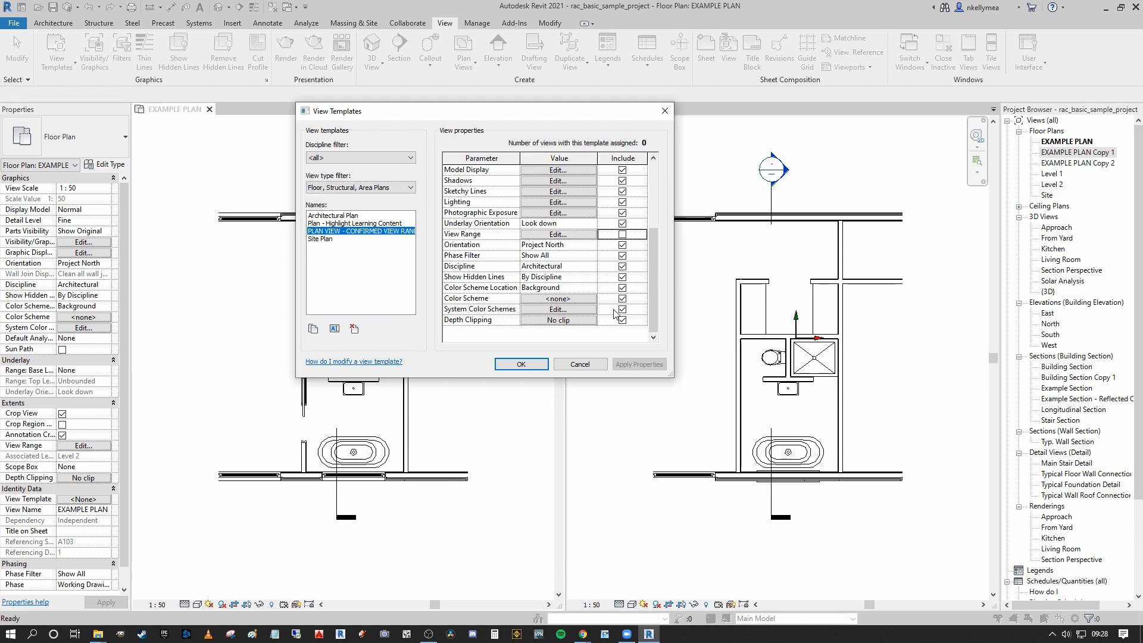
click(520, 365)
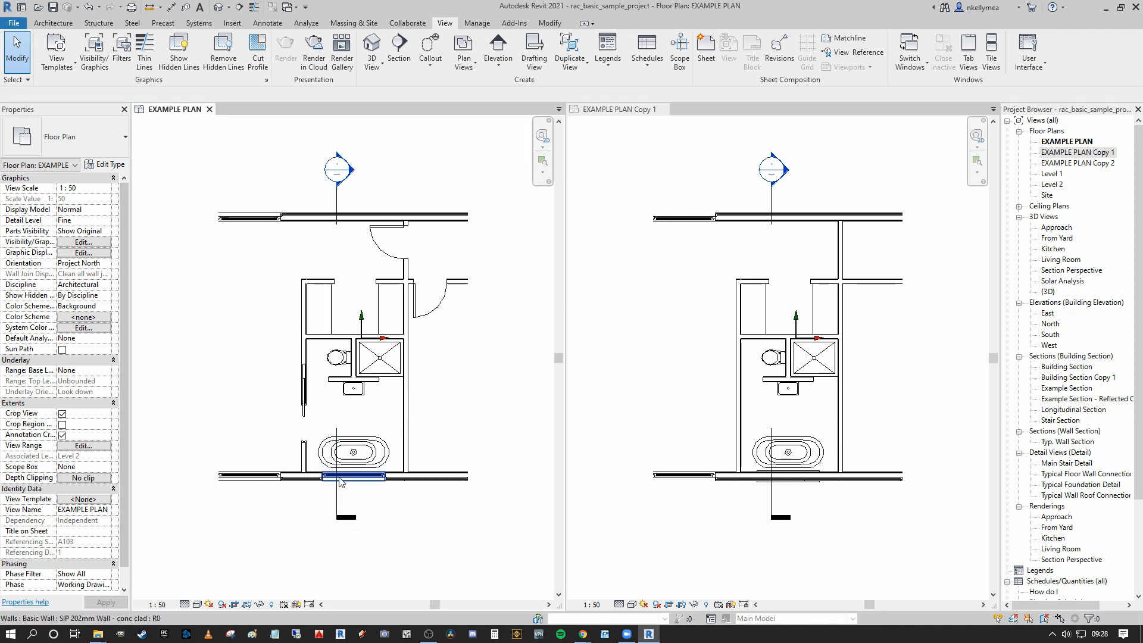
Step: Assign the PLAN VIEW - CONFIRMED VIEW RANGE SETTINGS template to EXAMPLE PLAN Copy 1
click(670, 376)
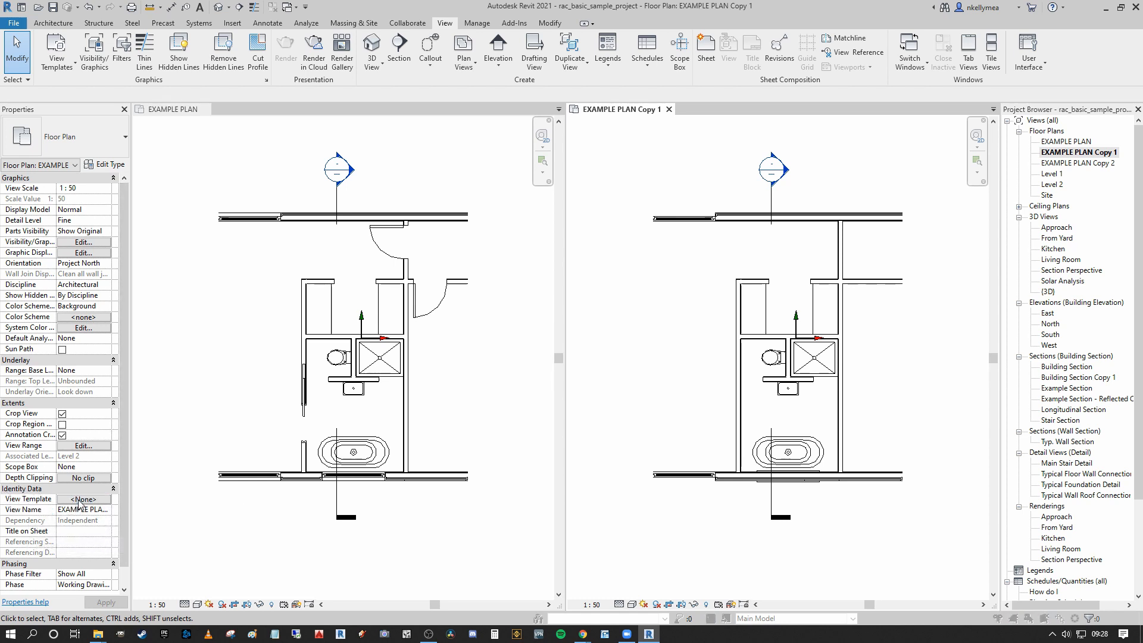
click(83, 499)
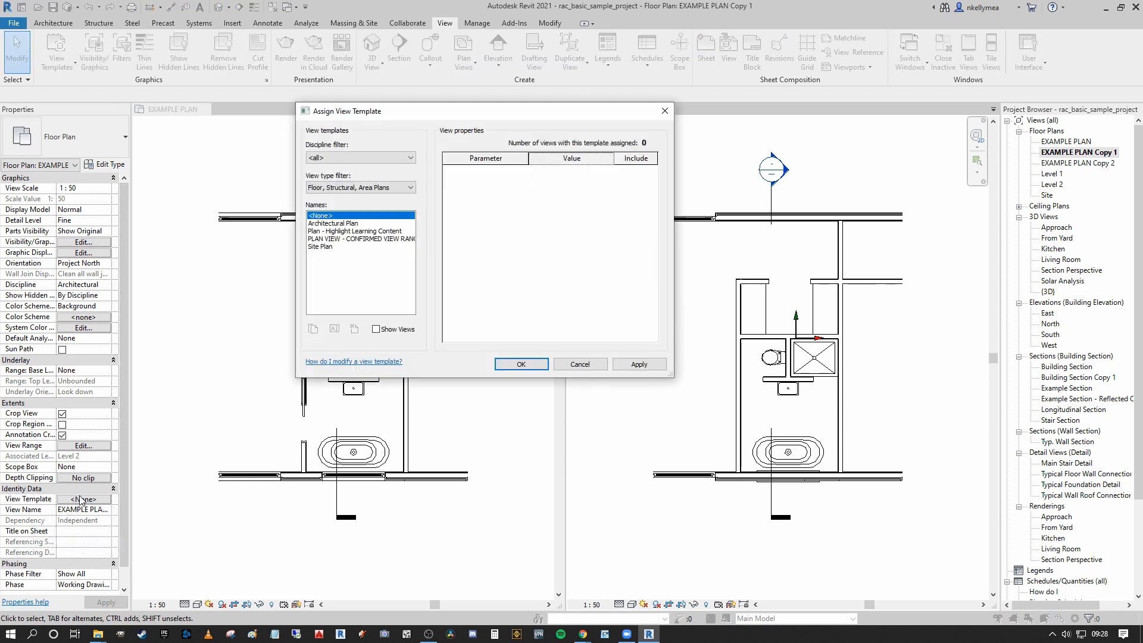
click(362, 238)
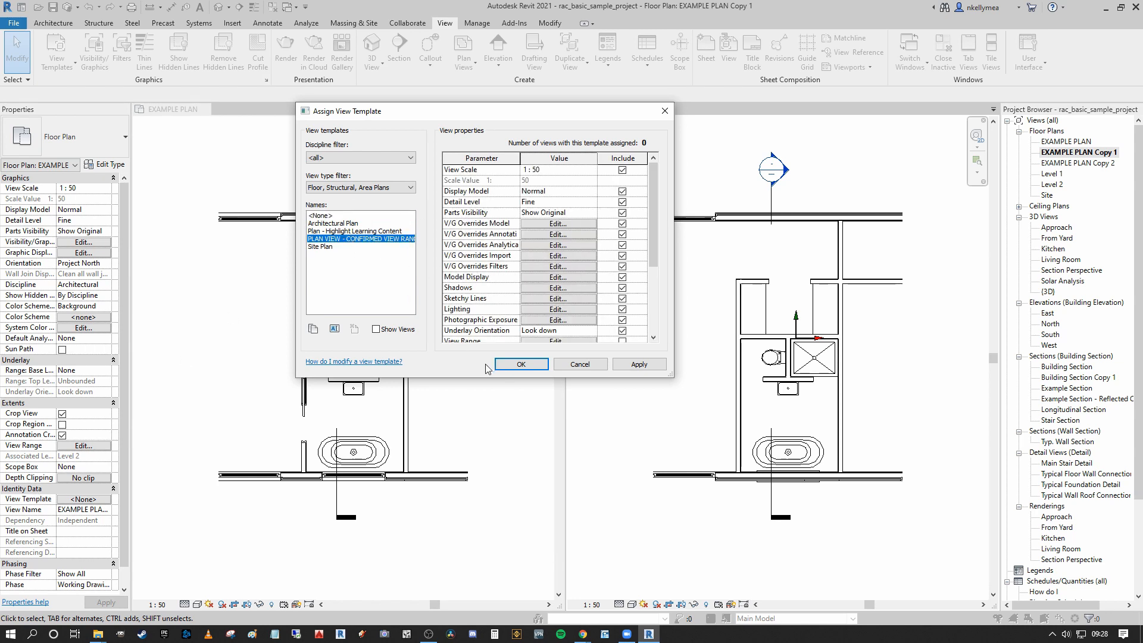
click(639, 370)
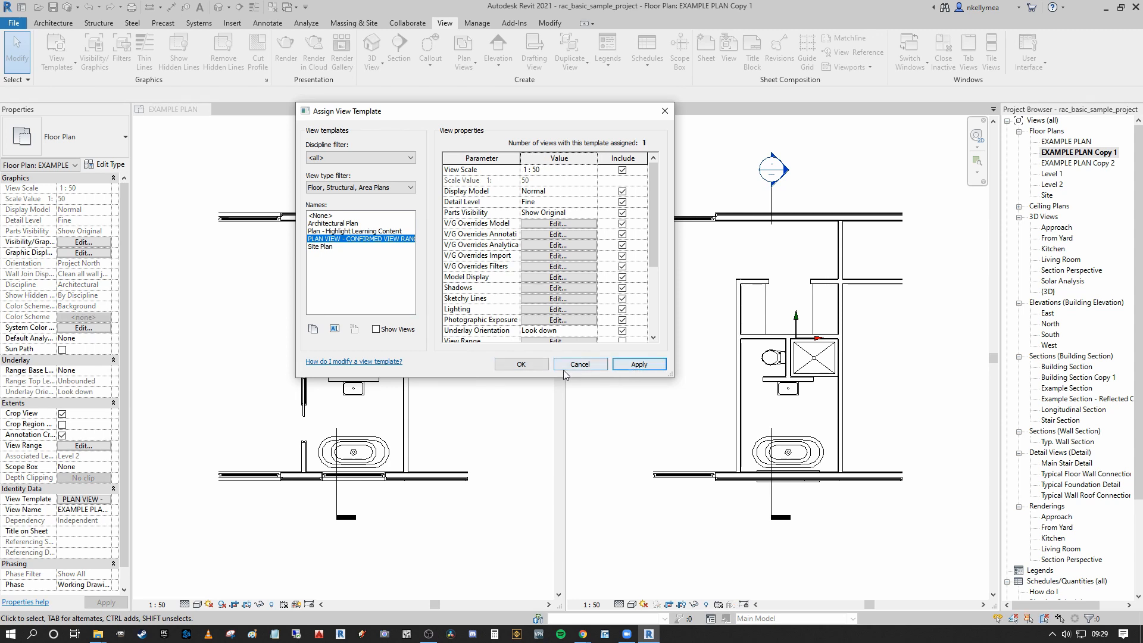
click(522, 364)
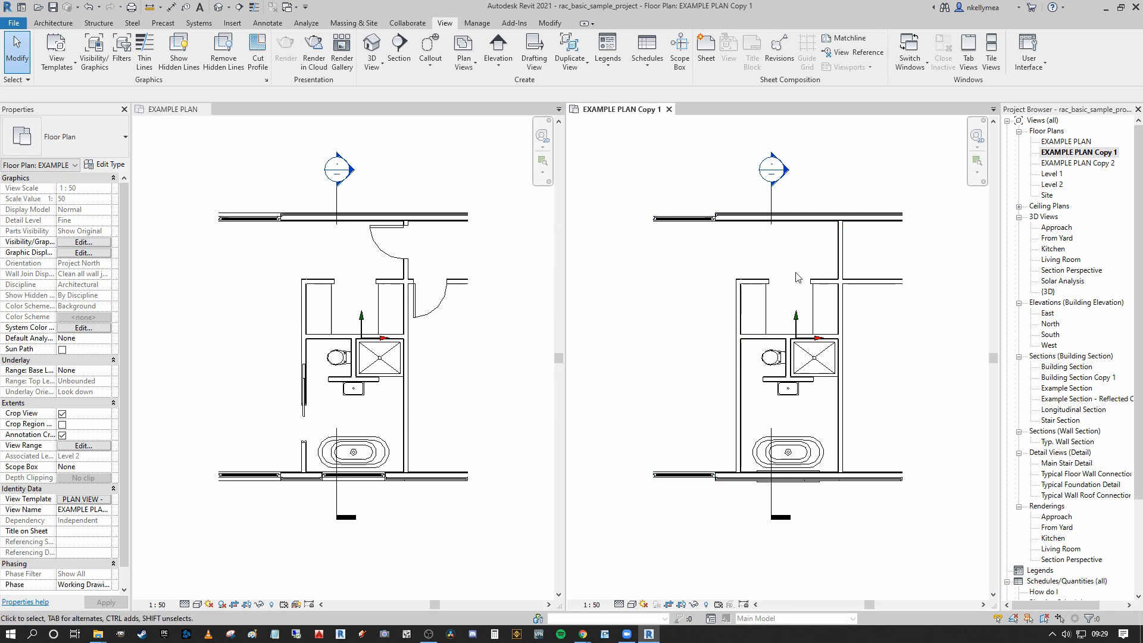
Step: Include the View Range parameter in the PLAN VIEW - CONFIRMED VIEW RANGE SETTINGS template and accept the change
click(56, 52)
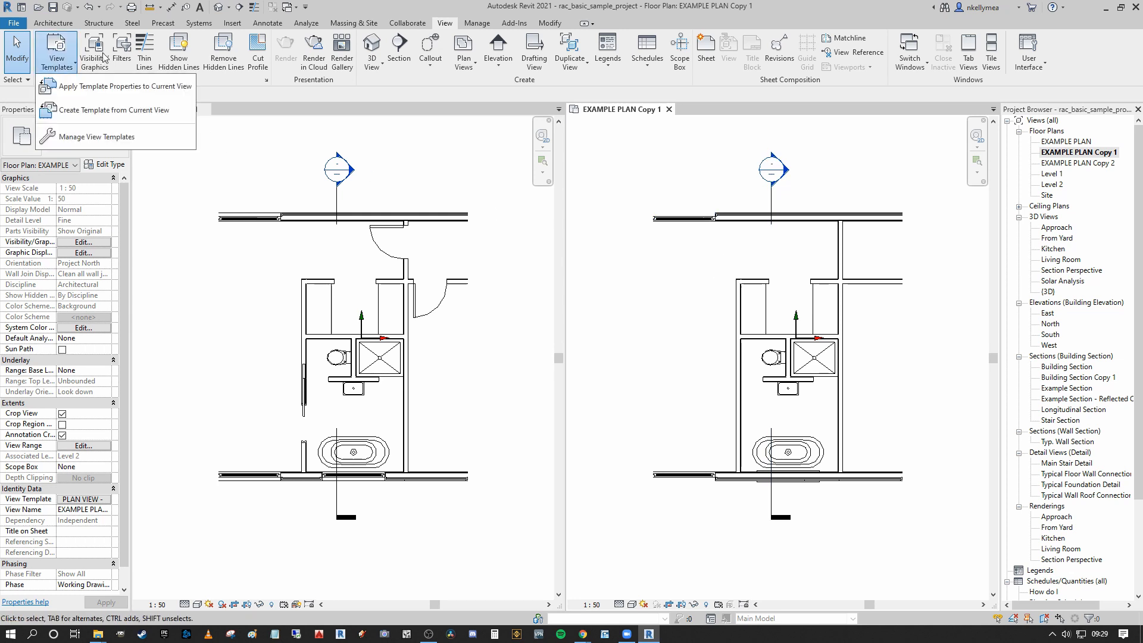
click(84, 137)
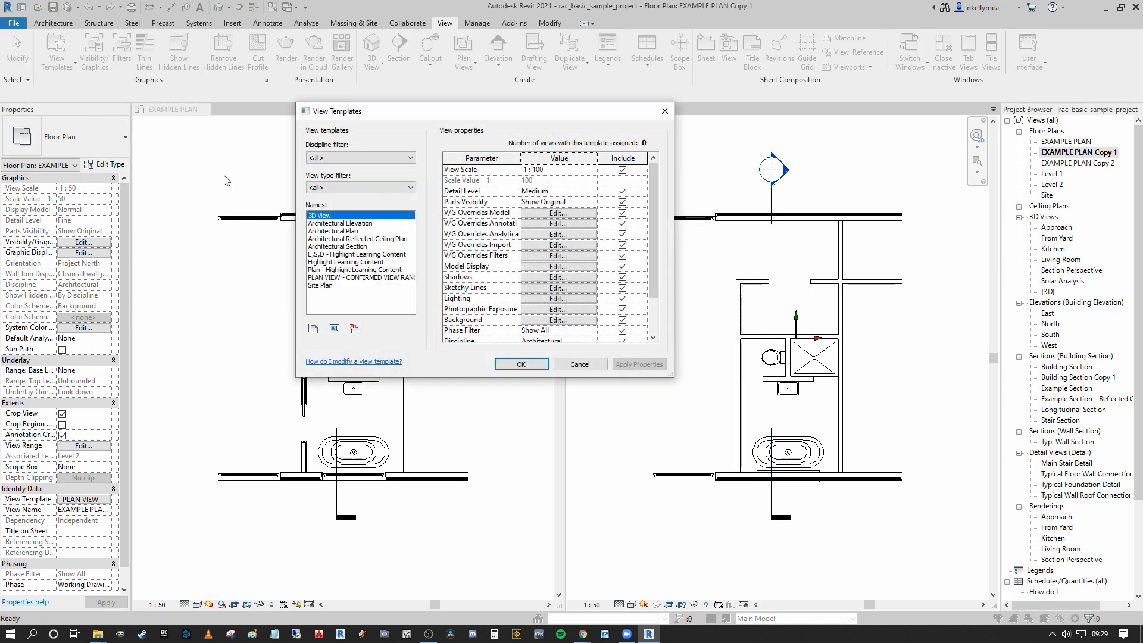
click(369, 277)
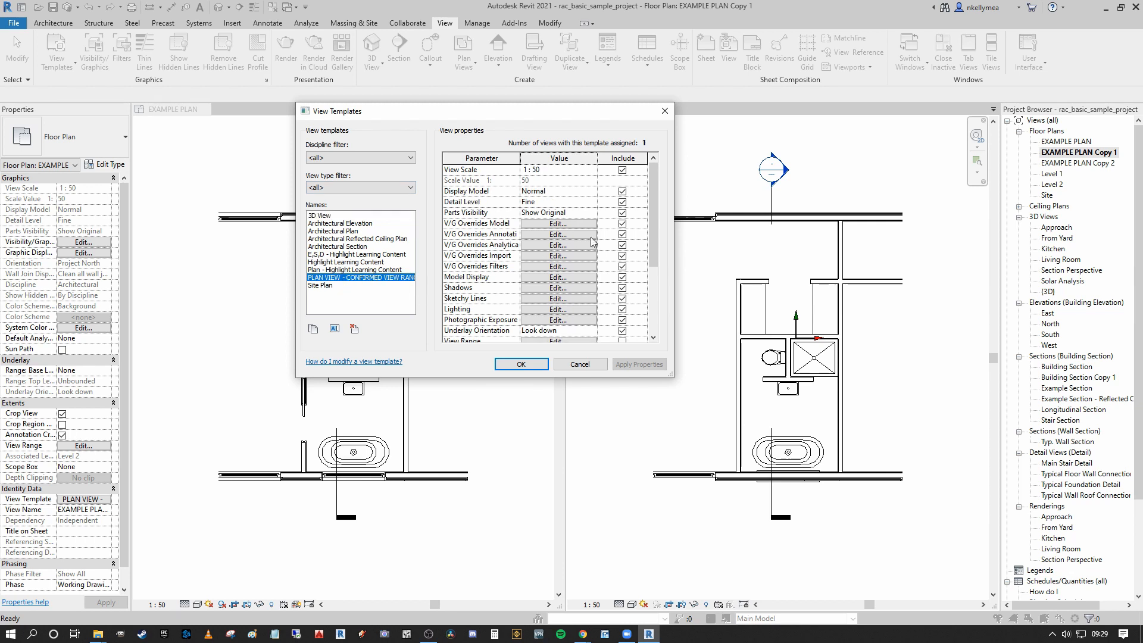
scroll(636, 261, down, 1)
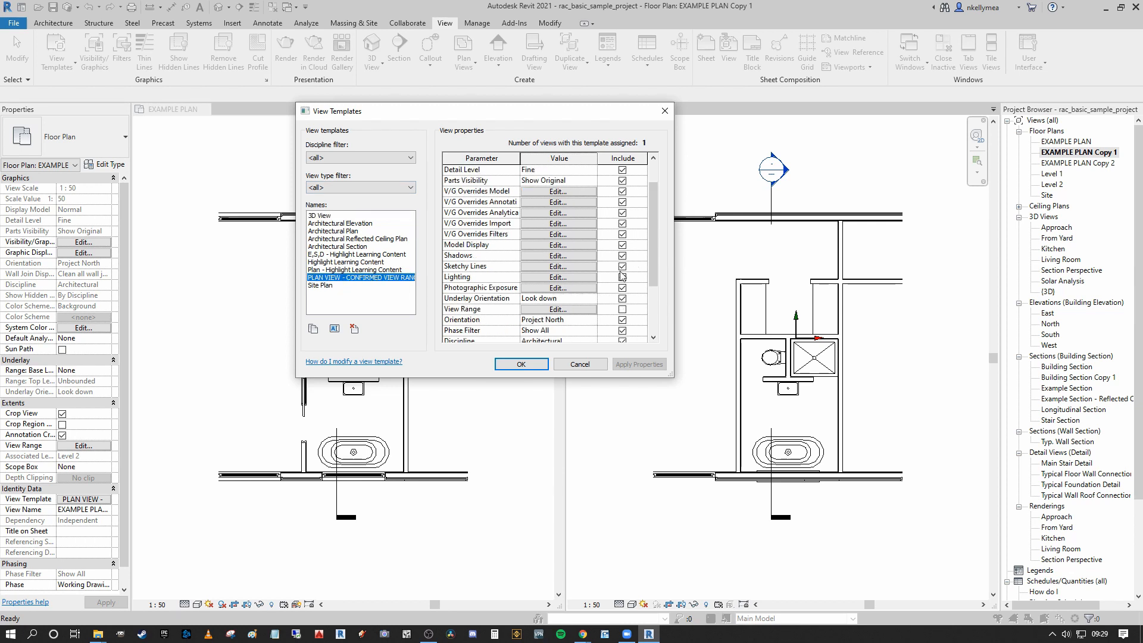
click(623, 309)
click(521, 364)
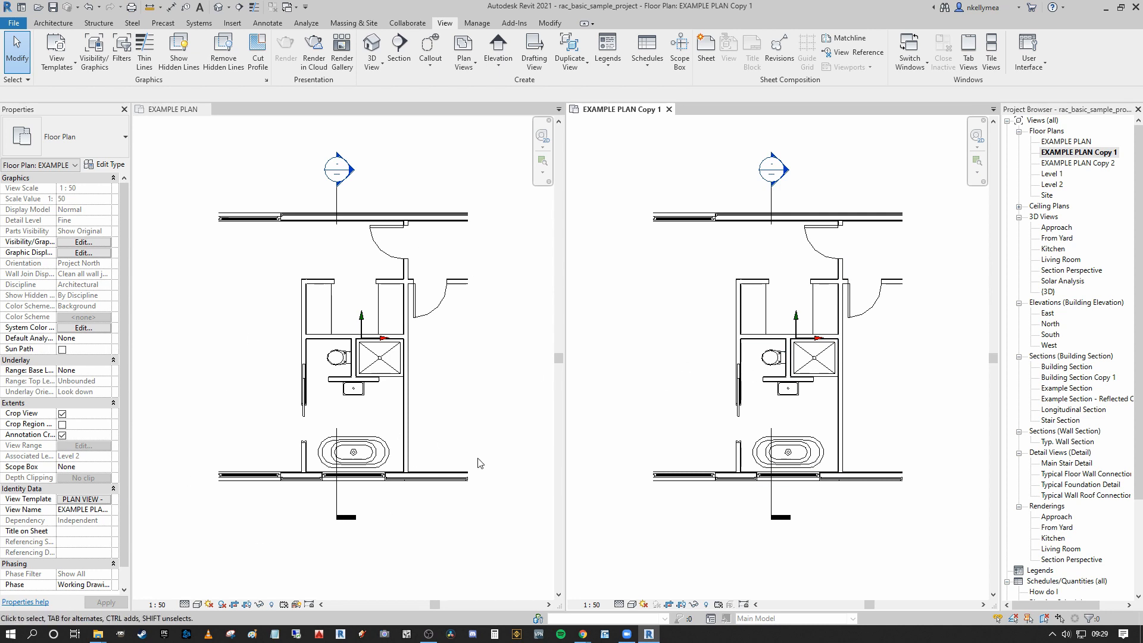
Step: Inspect the View Range settings of EXAMPLE PLAN beside the Example Section diagram, and close them without changes
click(465, 542)
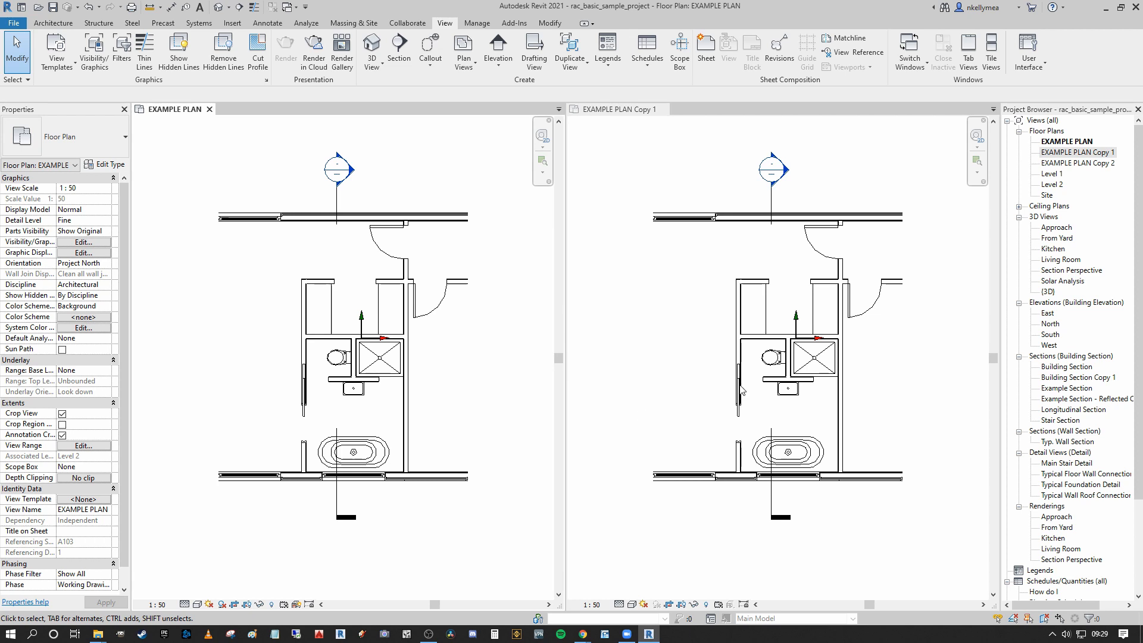
click(840, 177)
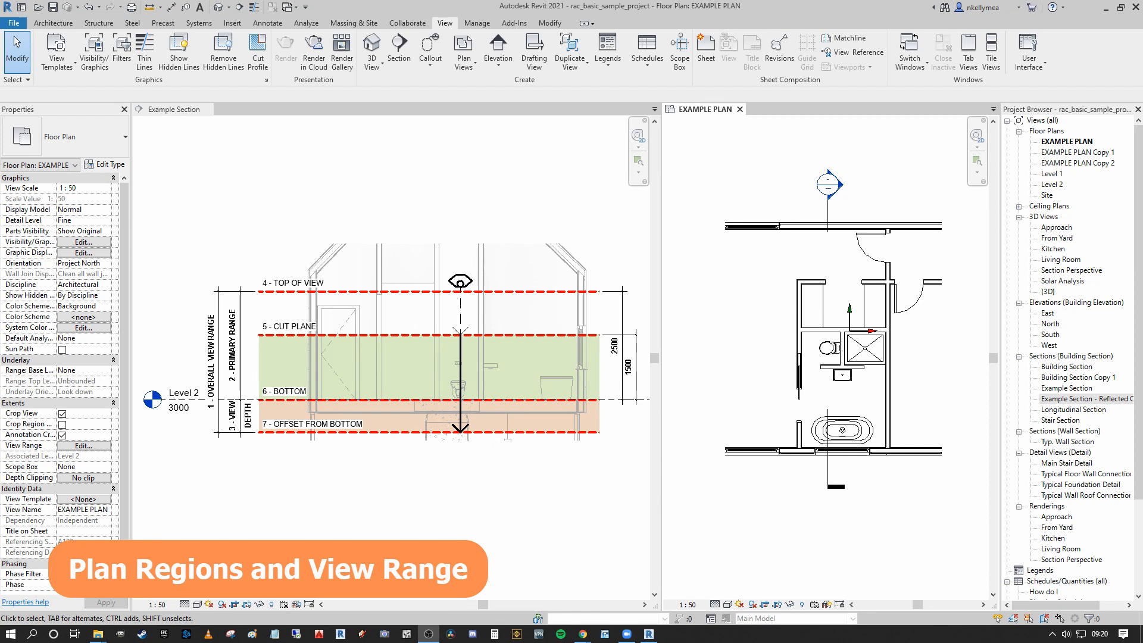
click(480, 541)
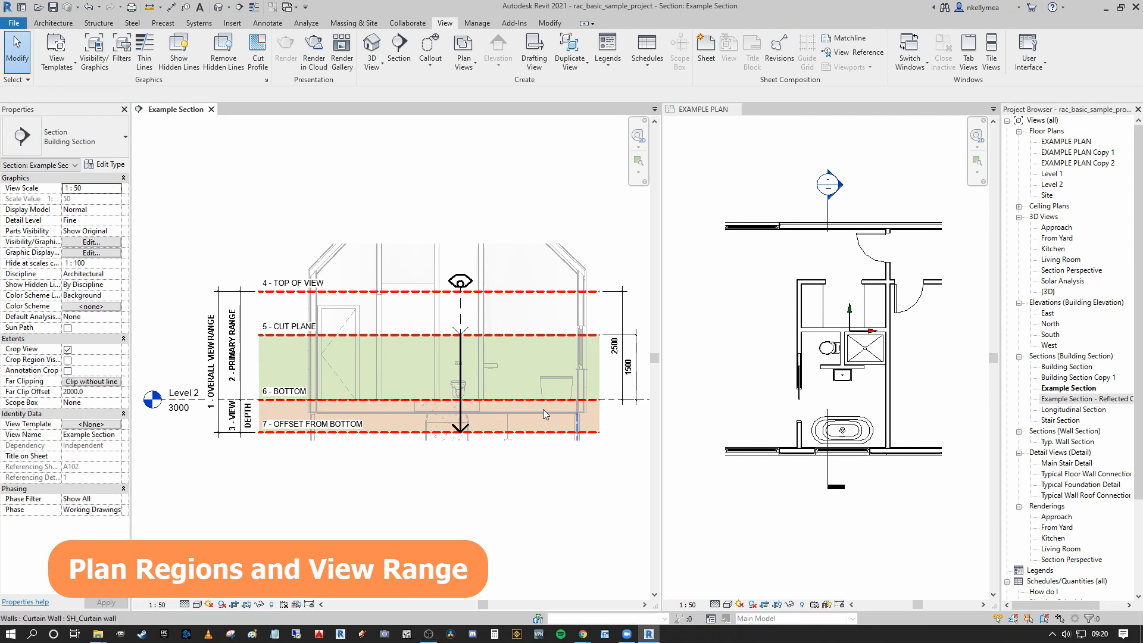
click(961, 384)
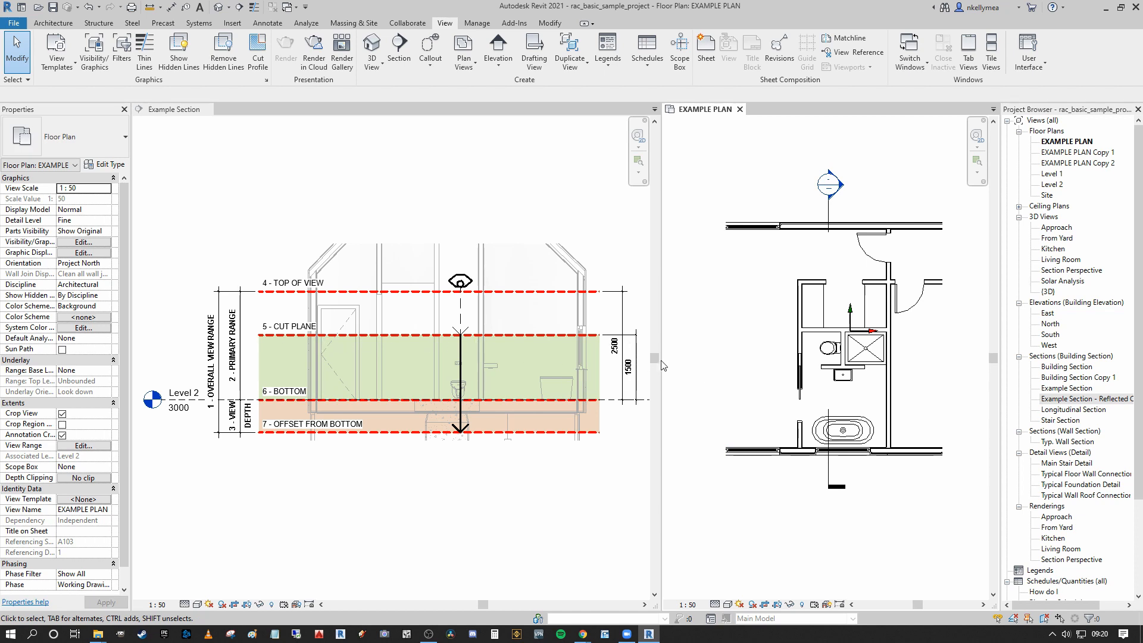
click(83, 445)
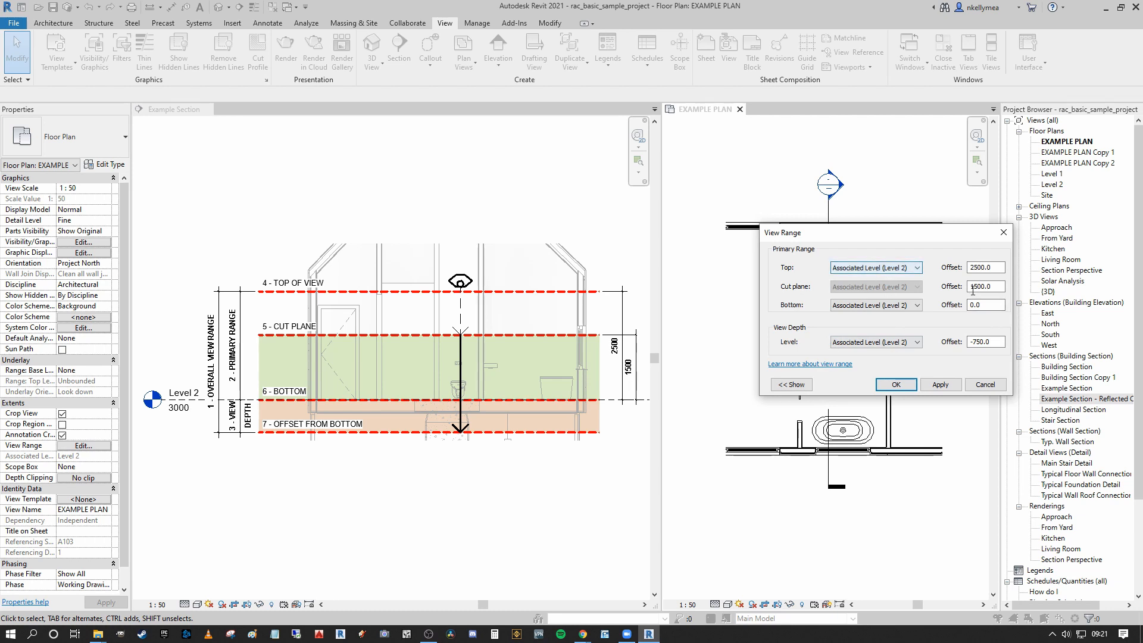
click(1004, 232)
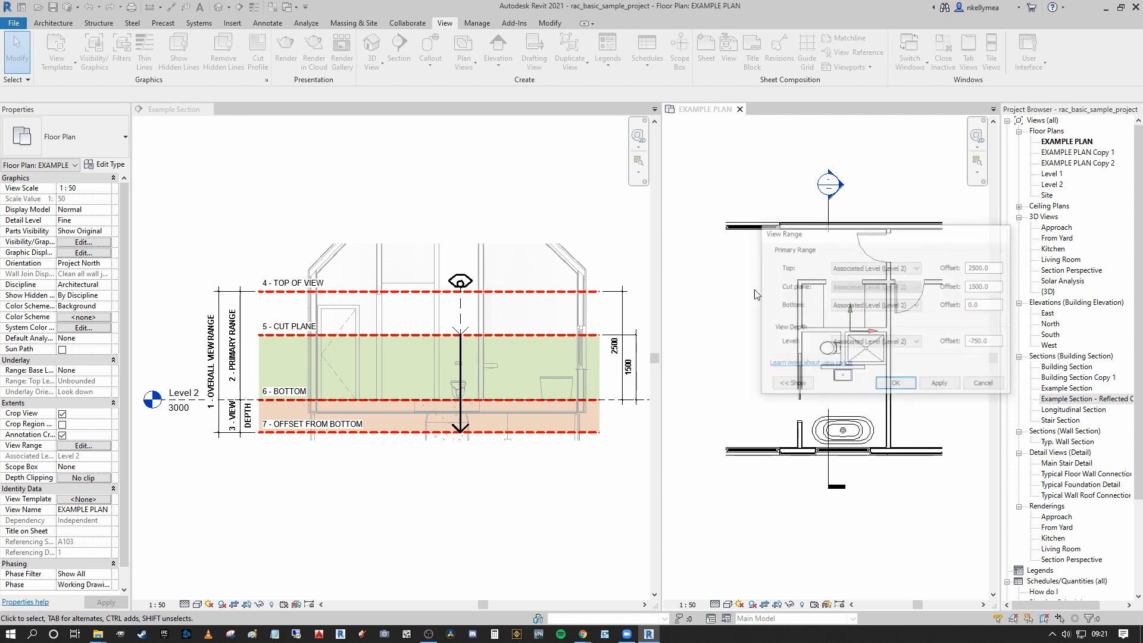
Step: Move the bathroom window in Example Section down below the cut plane, to a sill height of about 360
click(582, 364)
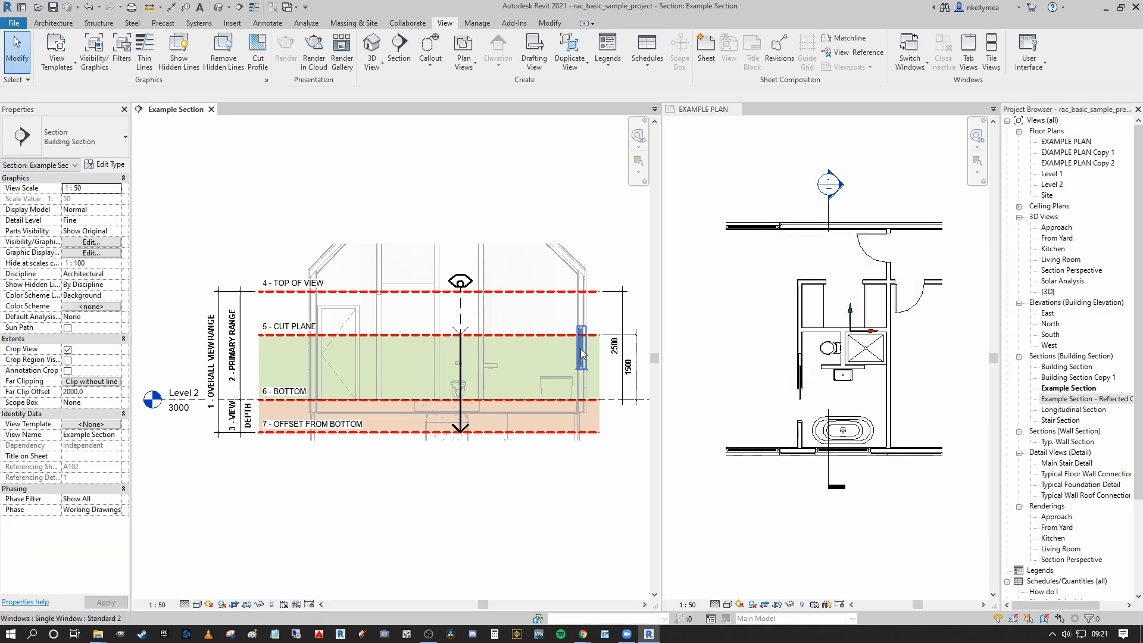
scroll(581, 357, up, 4)
scroll(508, 348, down, 2)
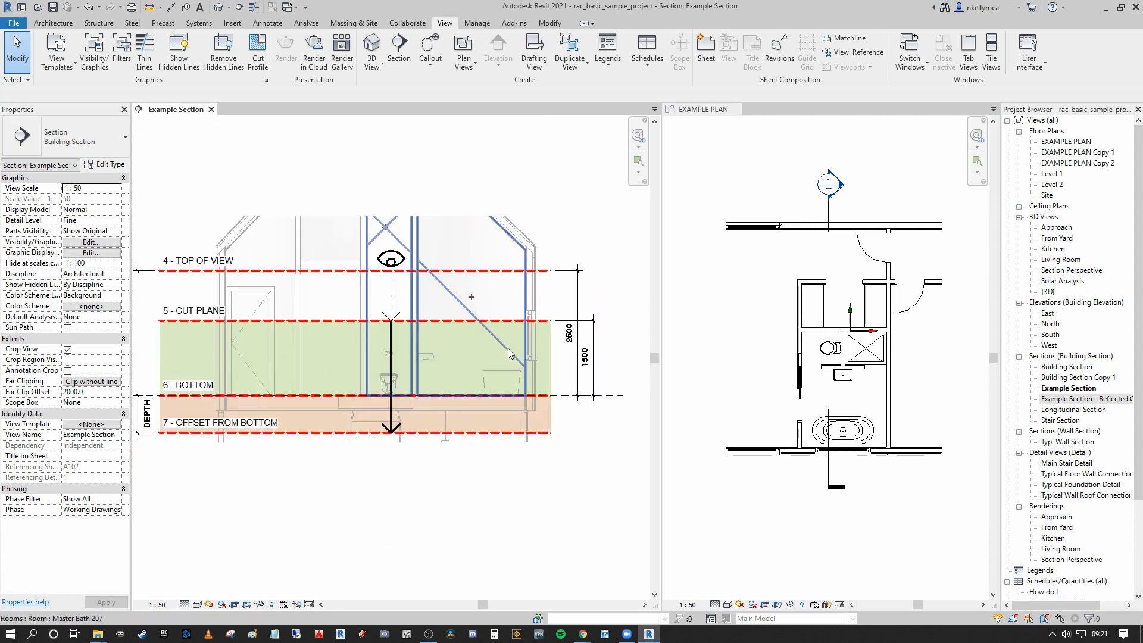
scroll(530, 327, up, 2)
click(529, 331)
drag(528, 332, 542, 361)
scroll(542, 361, down, 2)
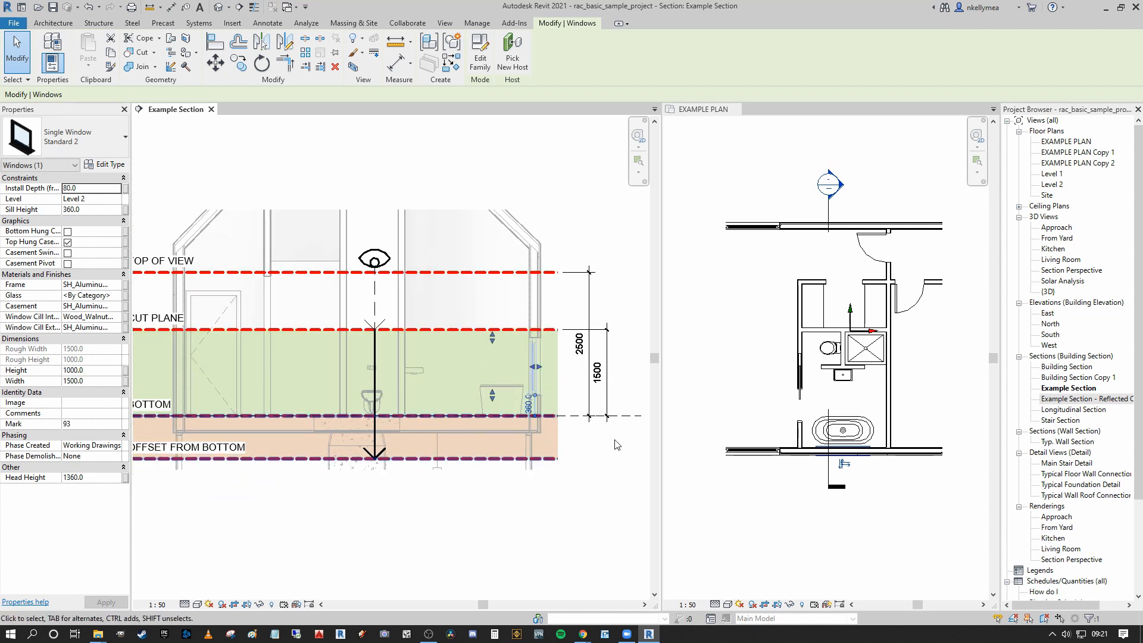
click(579, 479)
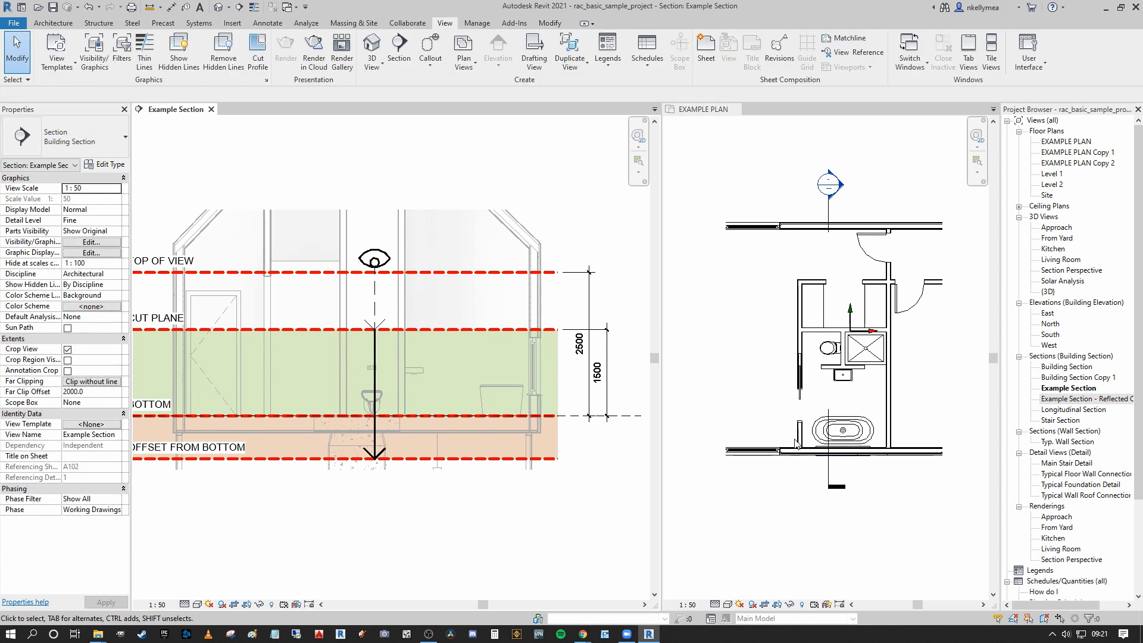
Step: Examine how the lowered window beside the bathtub is represented in EXAMPLE PLAN, compared with the section's cut plane
click(852, 451)
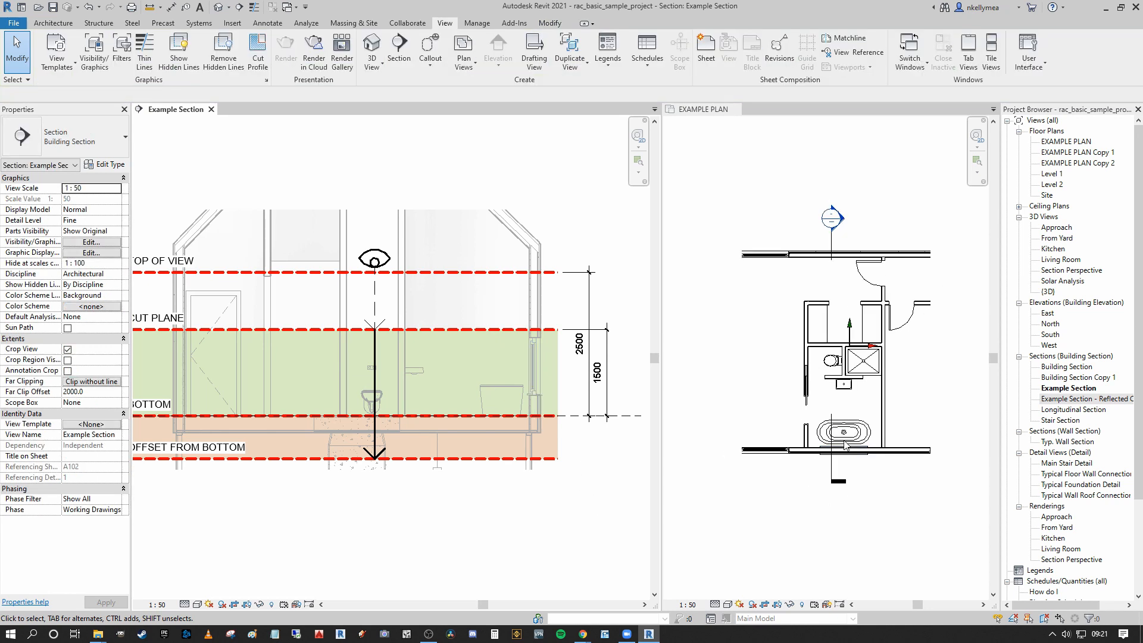
scroll(846, 443, up, 2)
scroll(841, 437, down, 3)
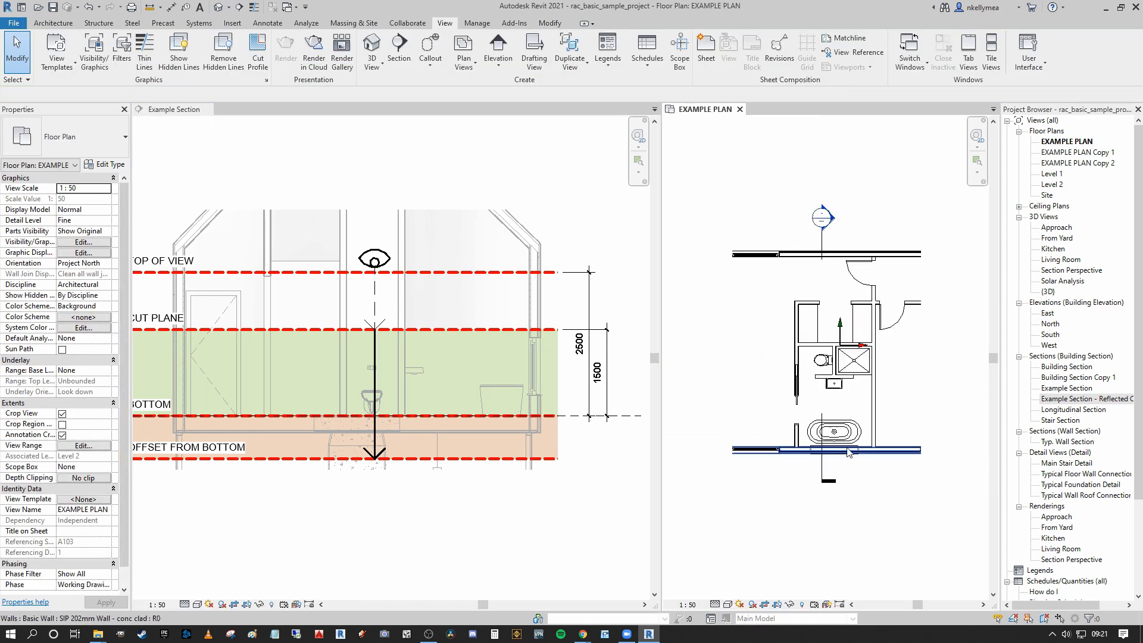
scroll(808, 455, up, 2)
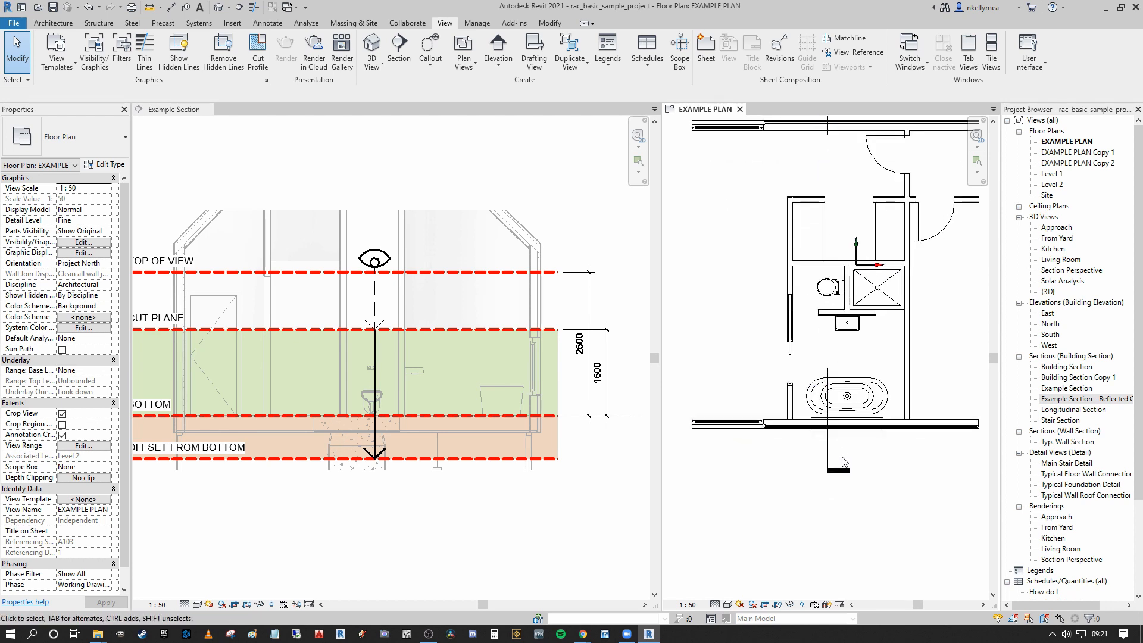
scroll(780, 438, down, 2)
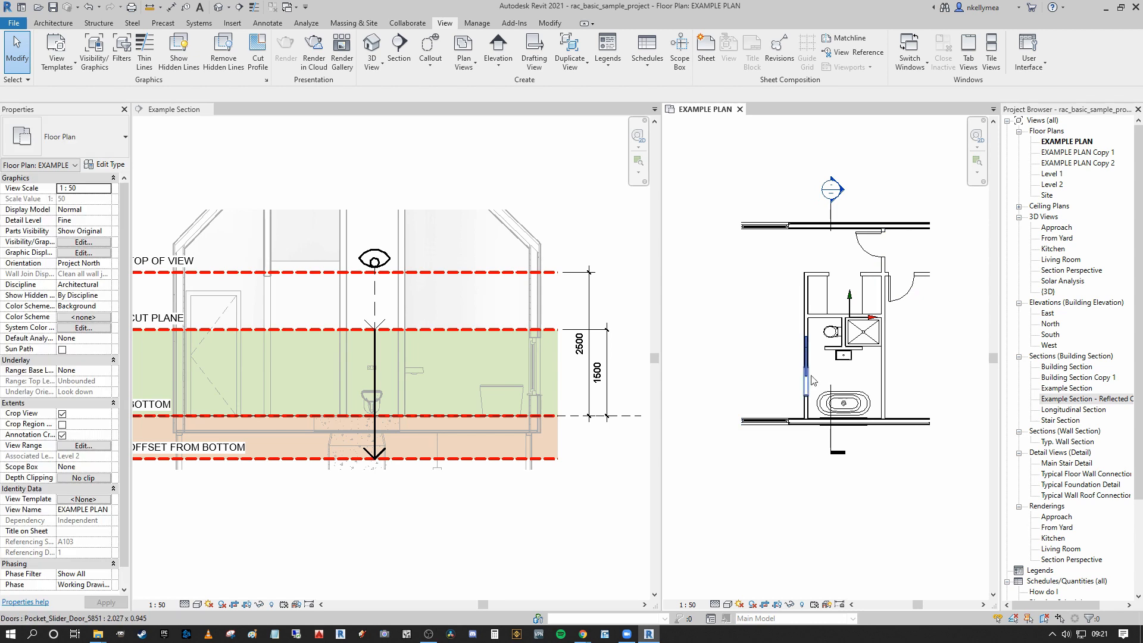
scroll(868, 331, up, 2)
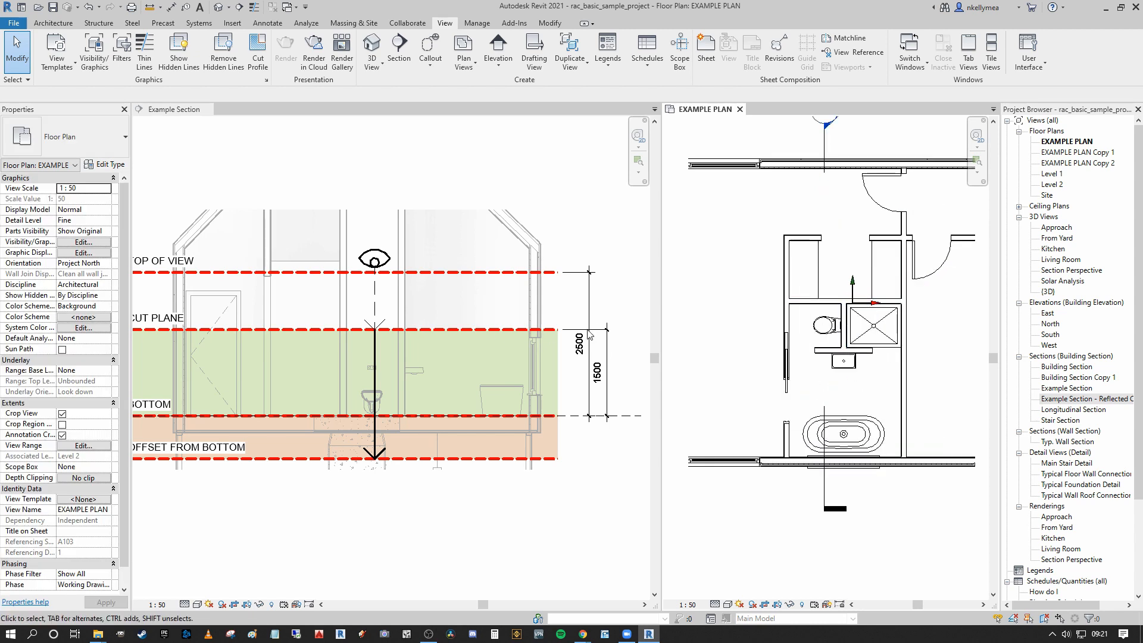
scroll(773, 337, down, 2)
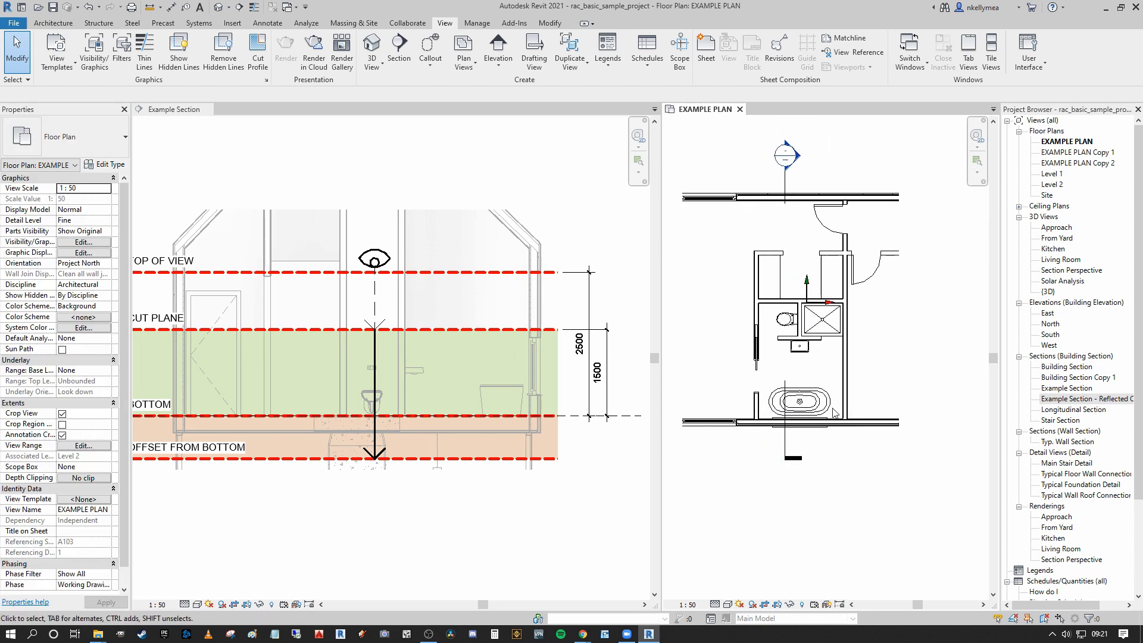
scroll(772, 440, up, 3)
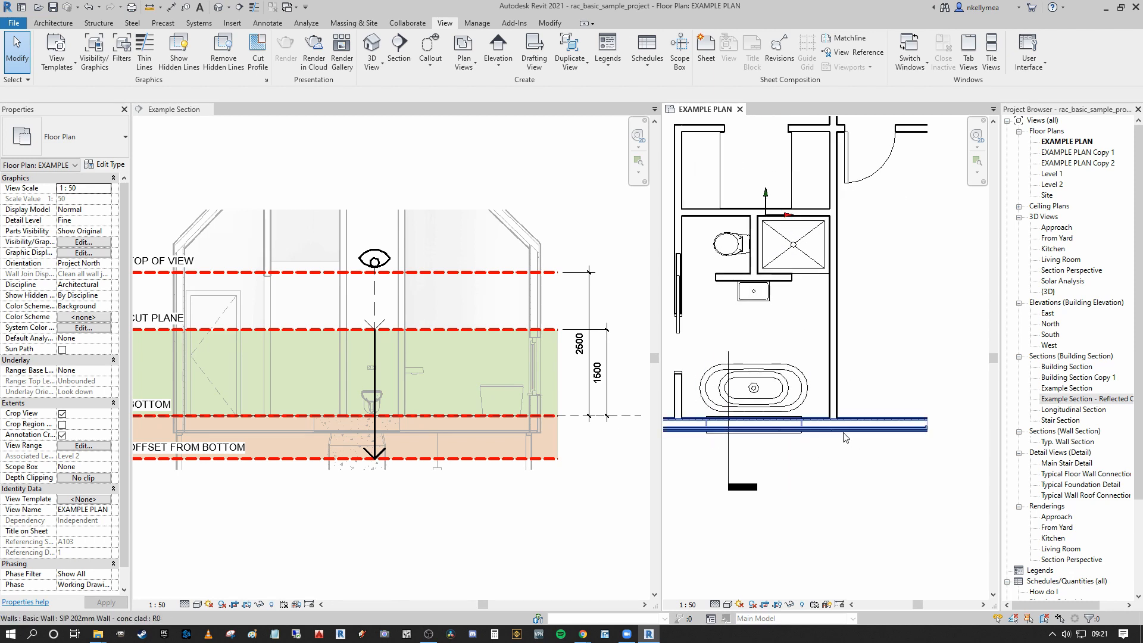
scroll(859, 402, down, 1)
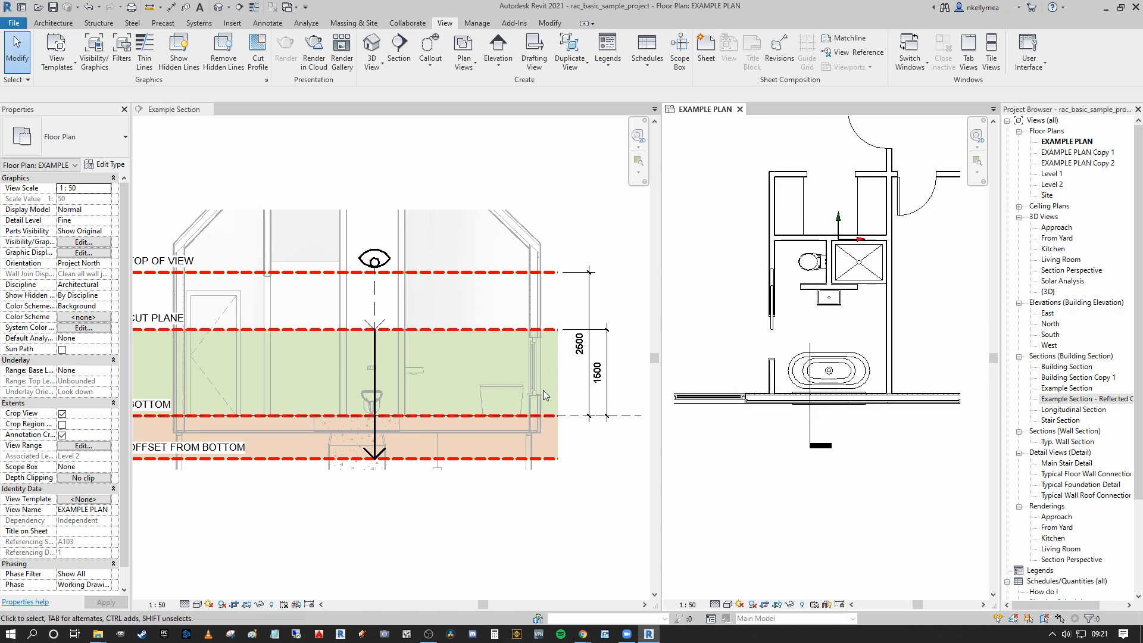
scroll(846, 404, up, 1)
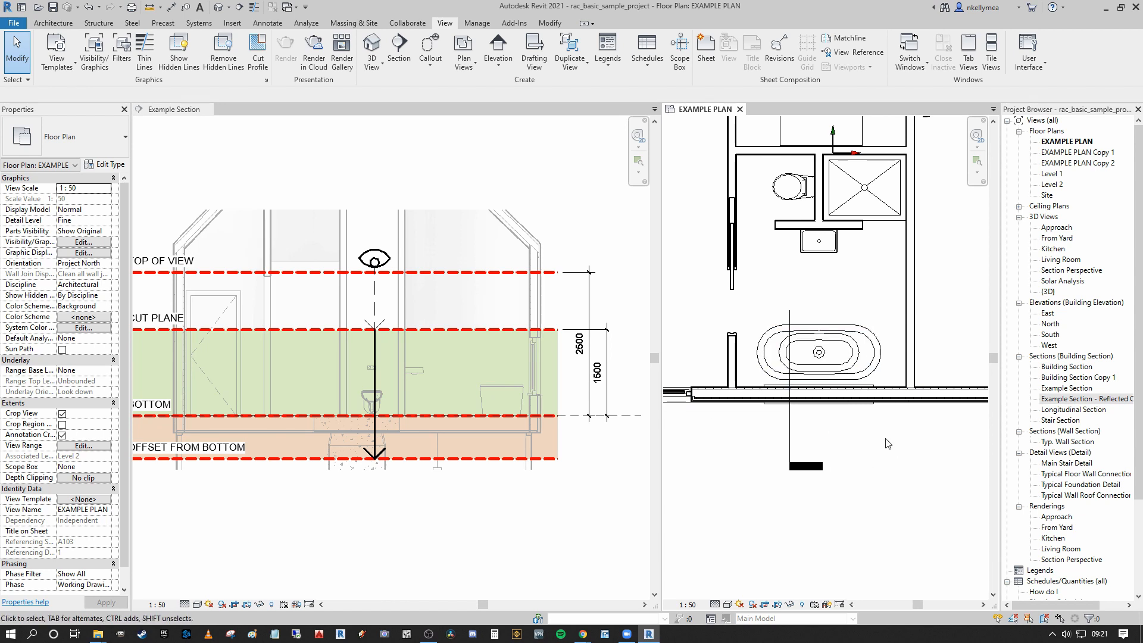
middle_drag(887, 443, 882, 451)
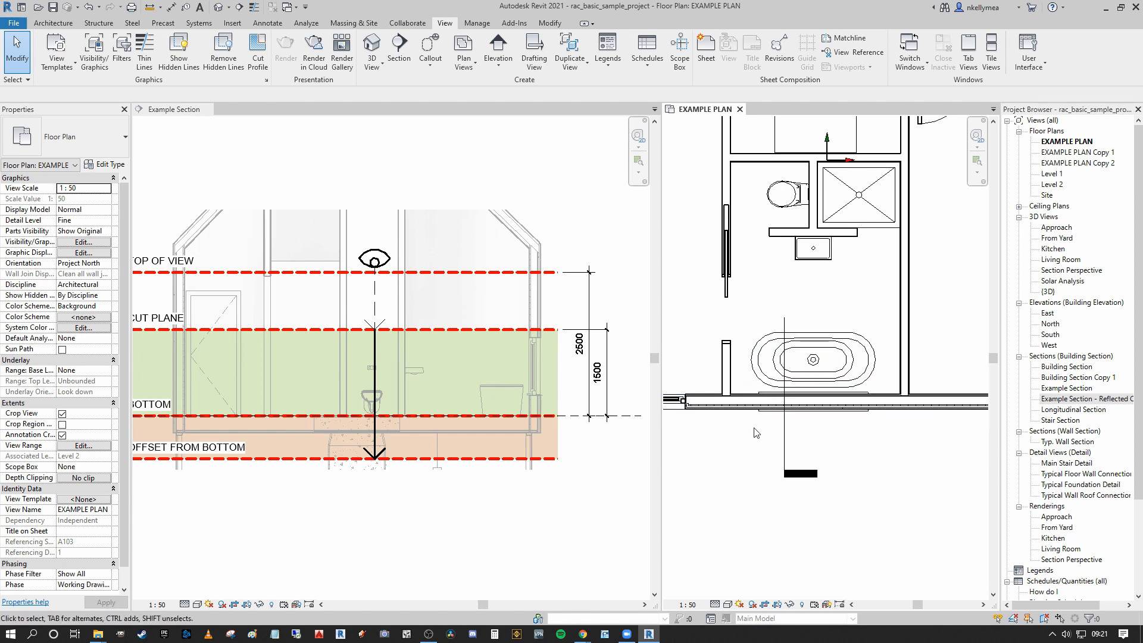
scroll(872, 454, down, 3)
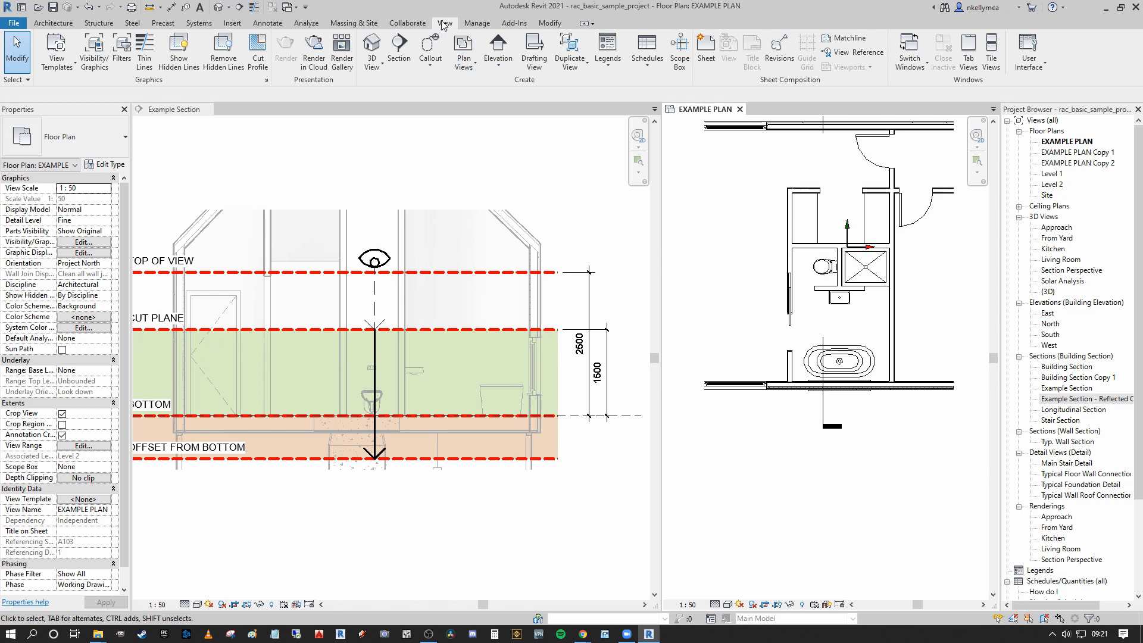
Step: Create a rectangular plan region about 1900 by 600 mm around the bathroom window beside the bathtub in EXAMPLE PLAN
click(465, 67)
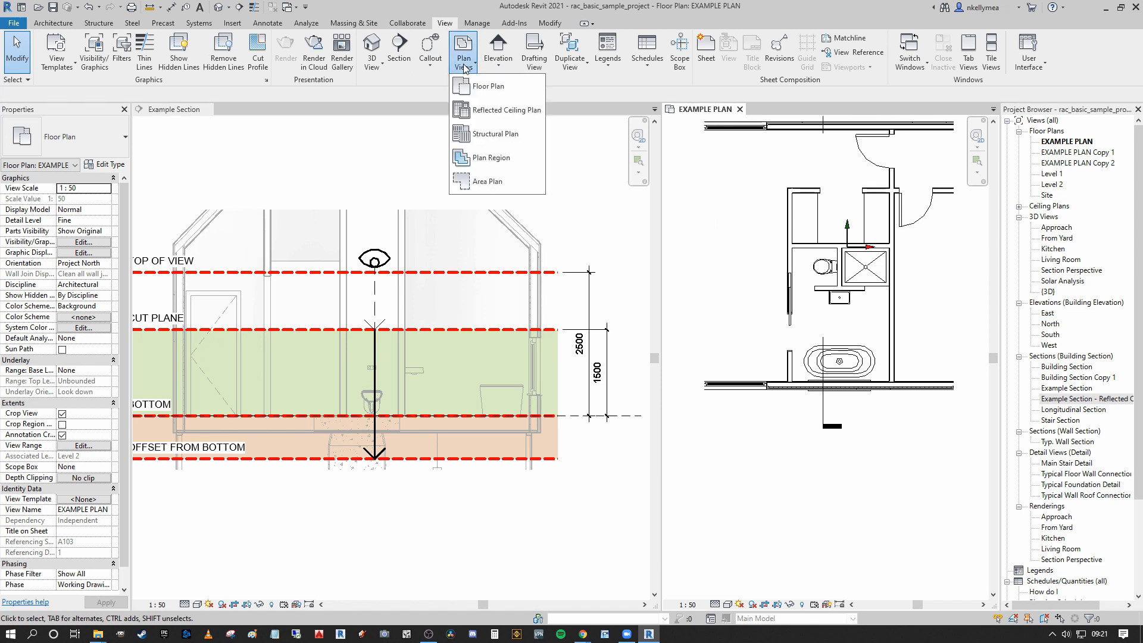
click(501, 157)
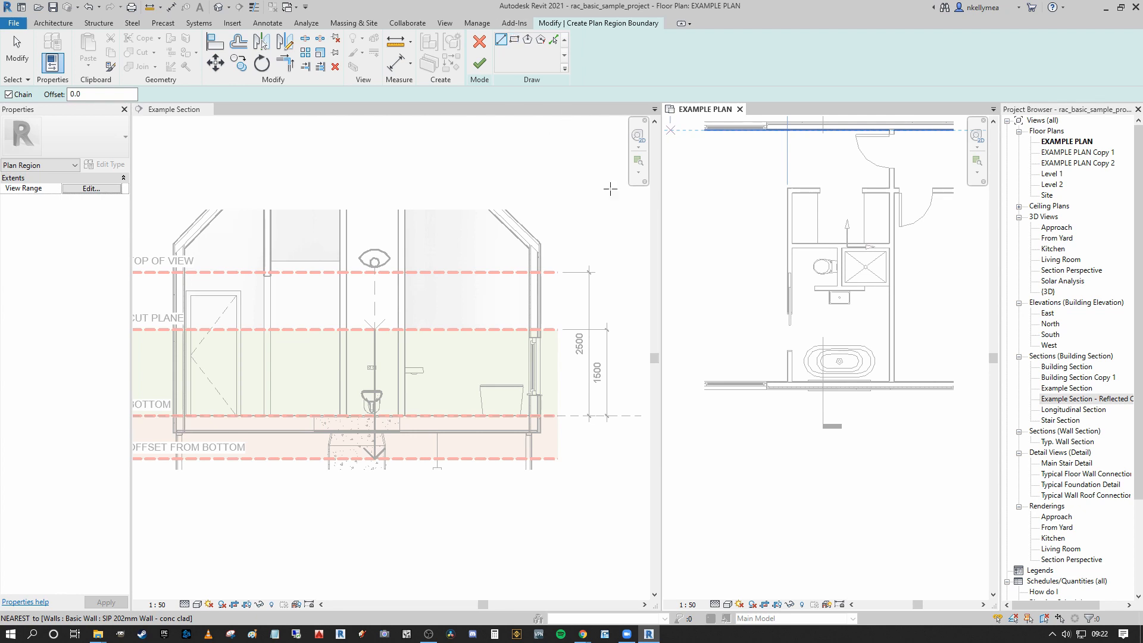
click(514, 40)
scroll(810, 381, up, 2)
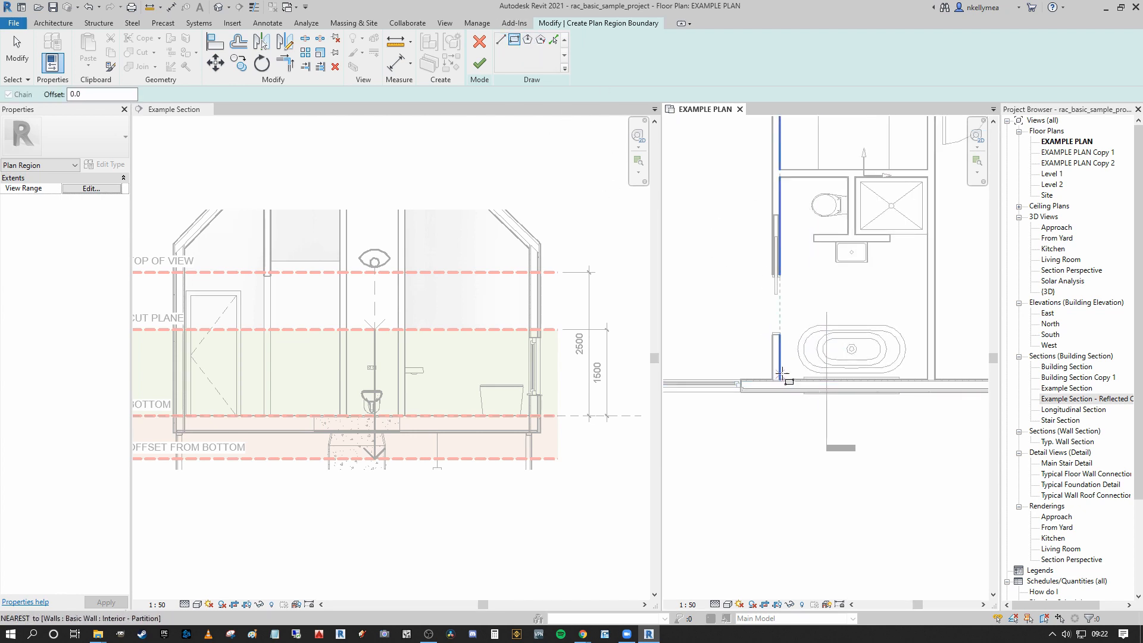
click(792, 370)
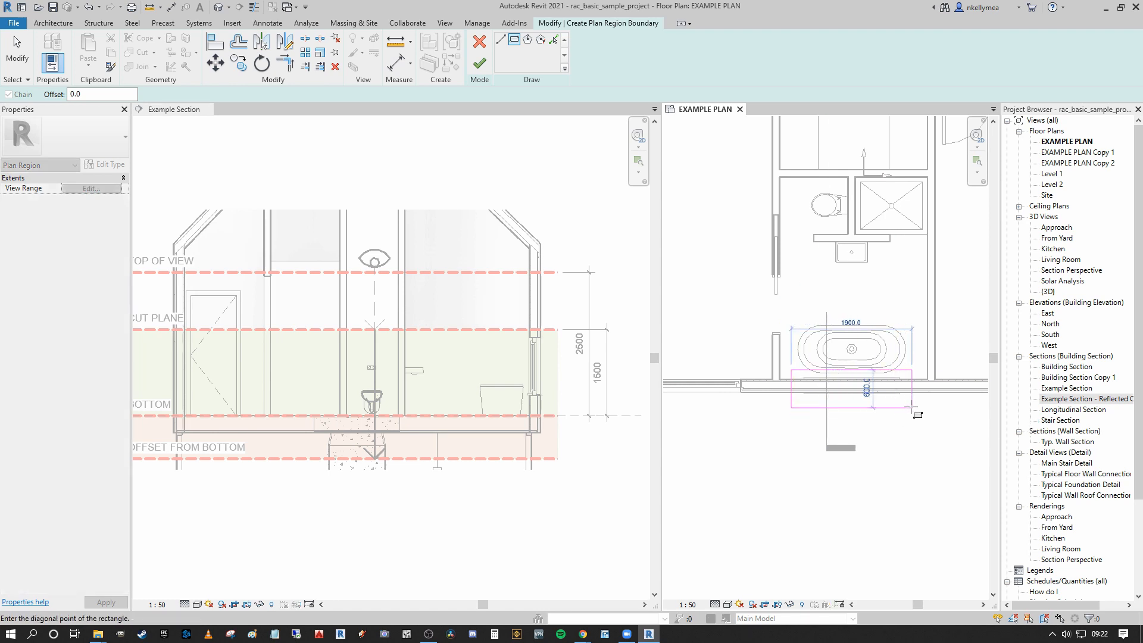
middle_drag(906, 389, 811, 338)
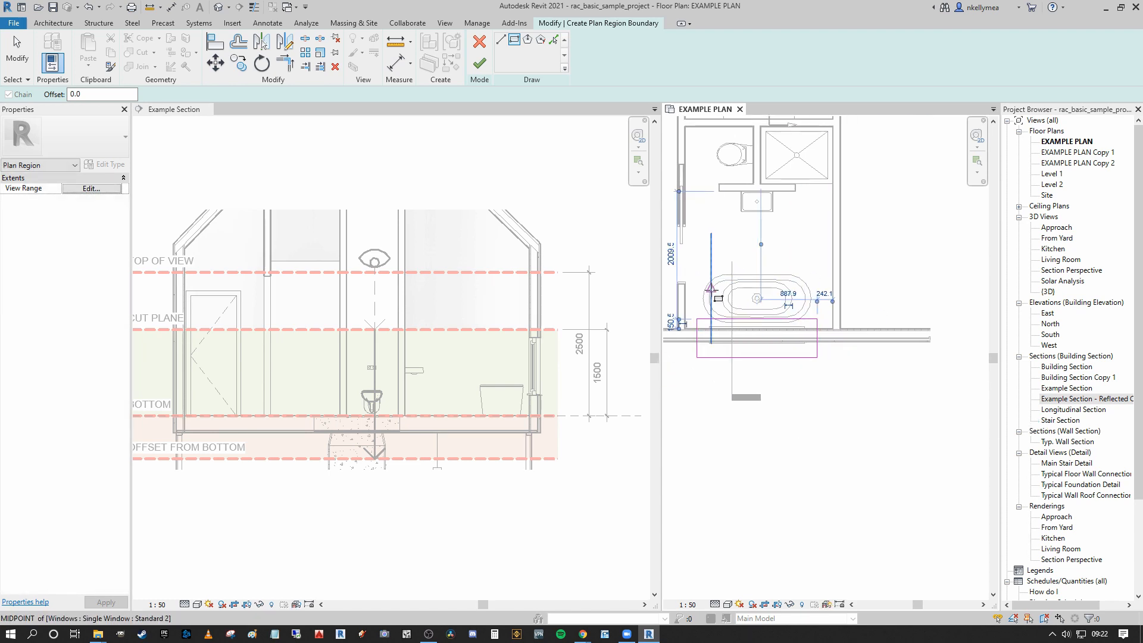
click(480, 63)
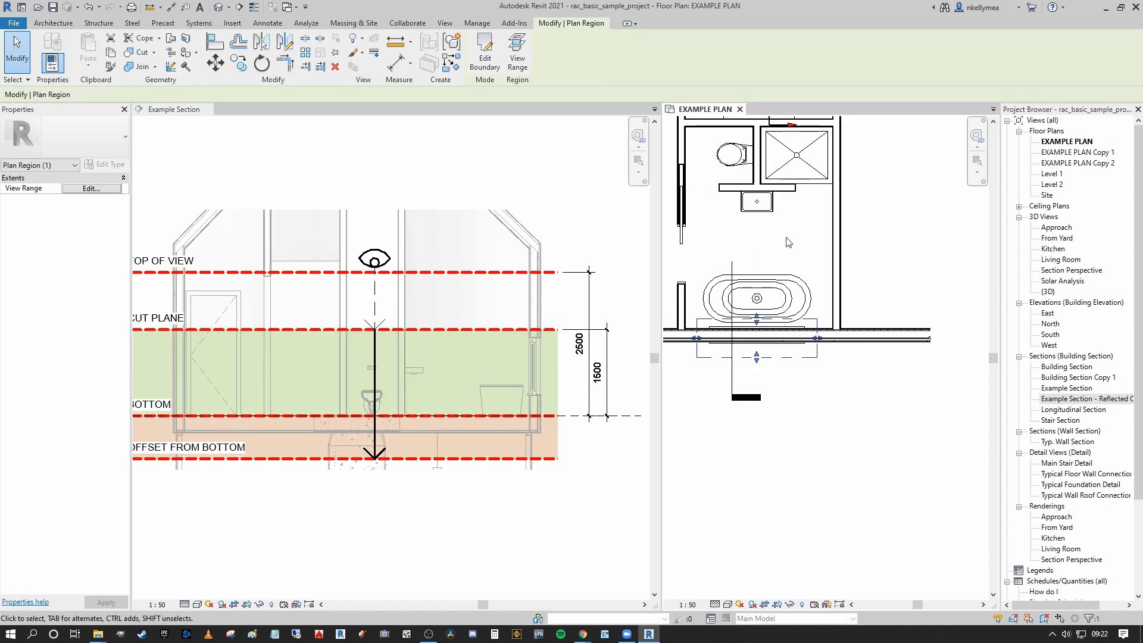
scroll(789, 242, down, 1)
middle_drag(824, 309, 945, 337)
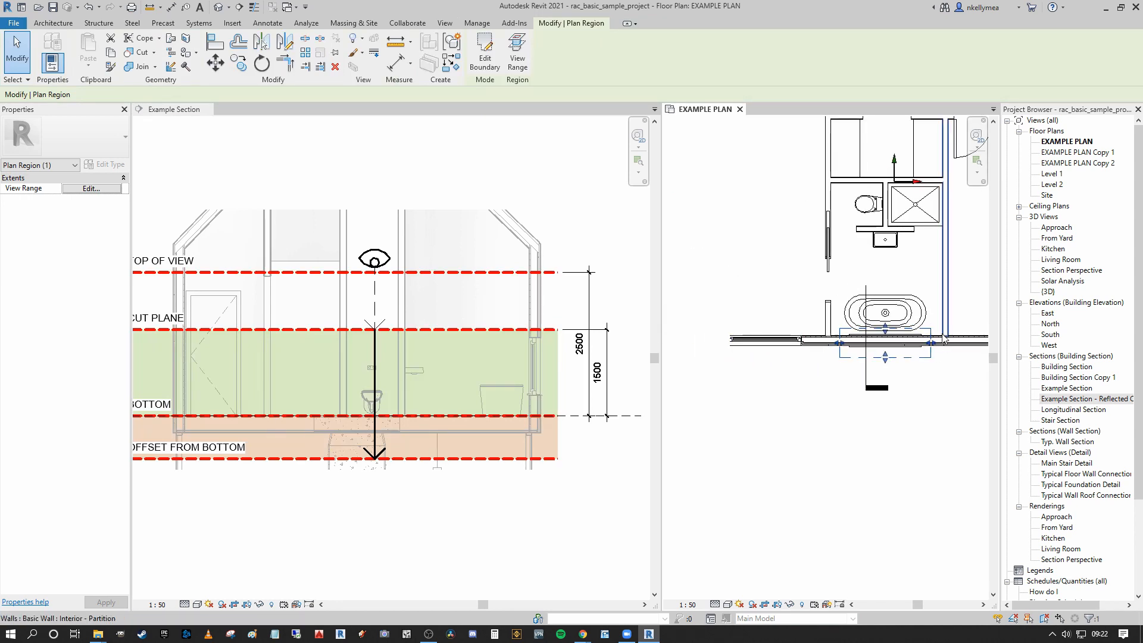
scroll(945, 337, up, 3)
click(934, 412)
scroll(909, 406, down, 1)
middle_drag(909, 406, 891, 407)
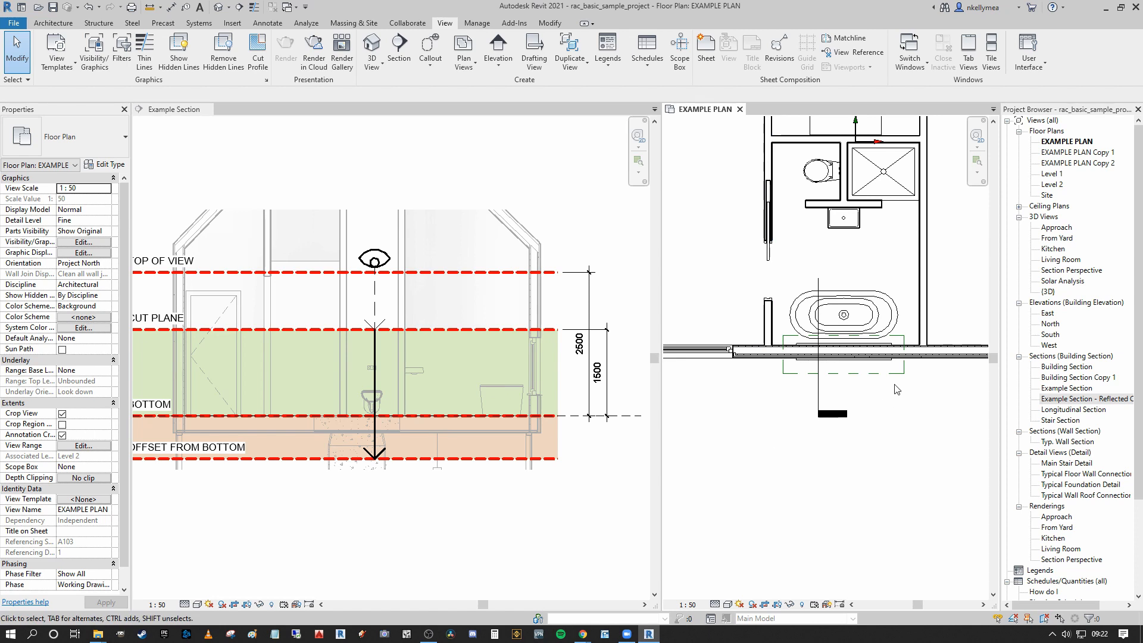
Step: Set the cut plane offset in the plan region's View Range to 1000 and accept the change
click(900, 373)
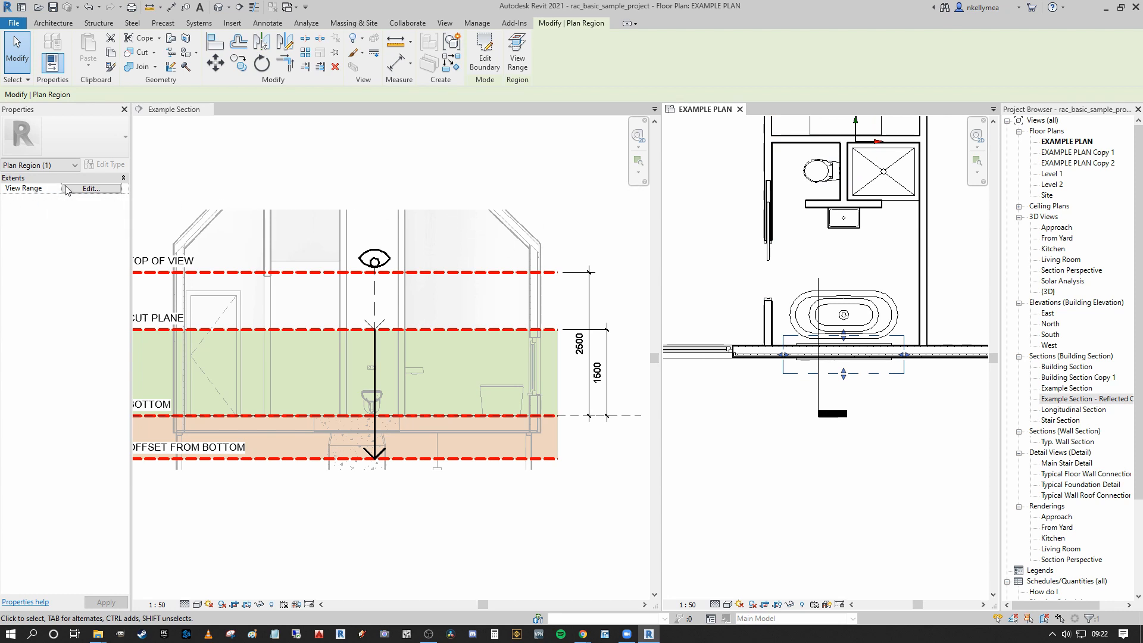
click(90, 189)
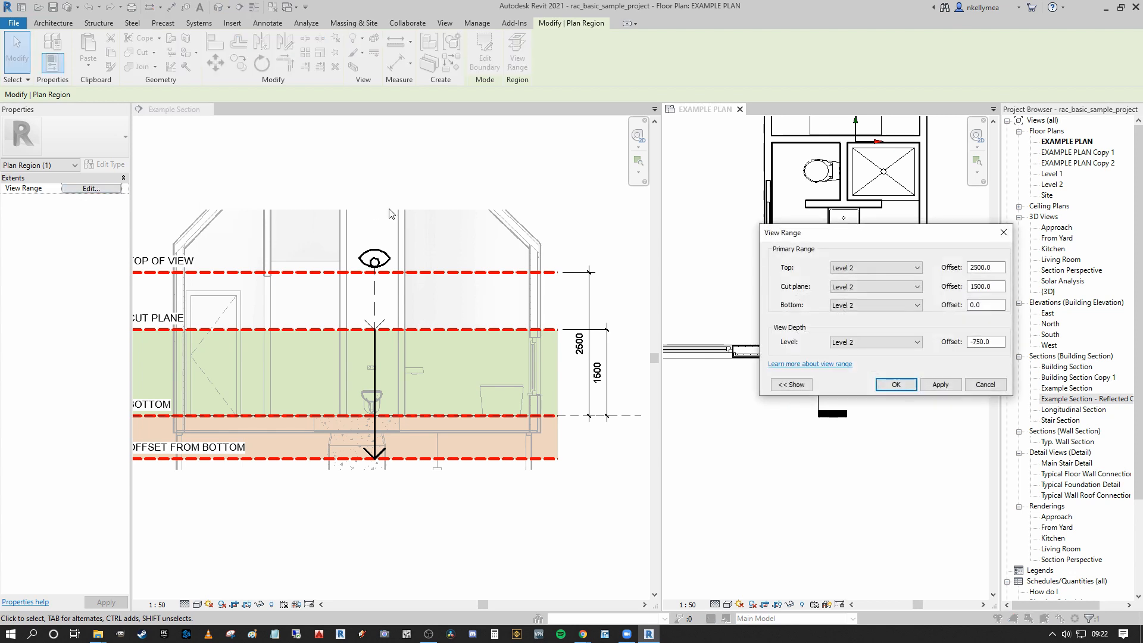
drag(876, 236, 862, 420)
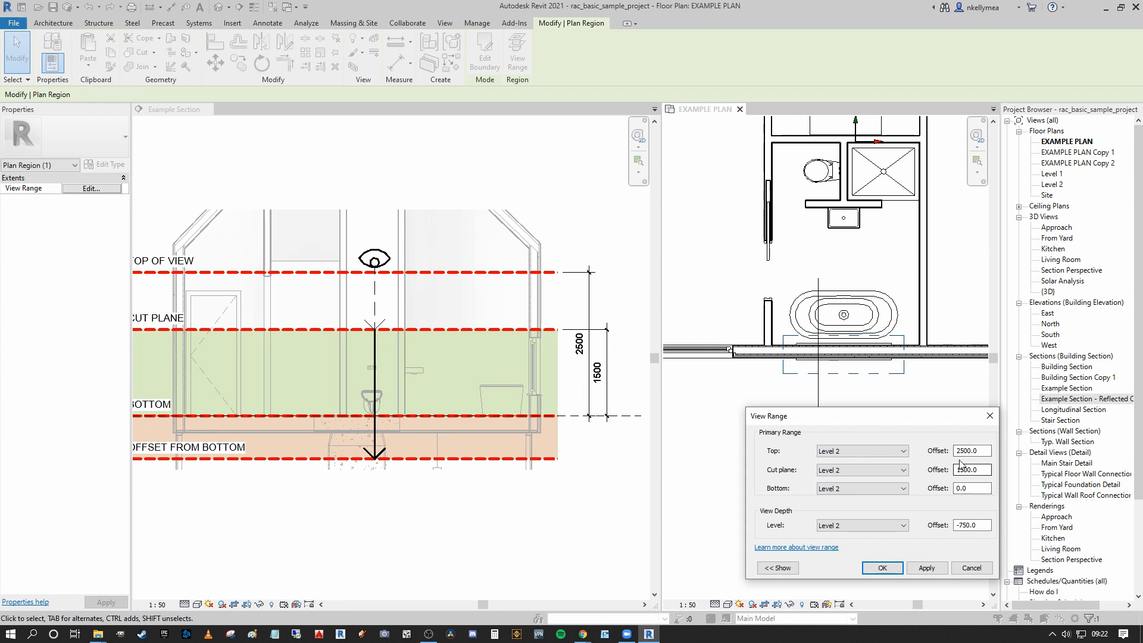
double_click(990, 472)
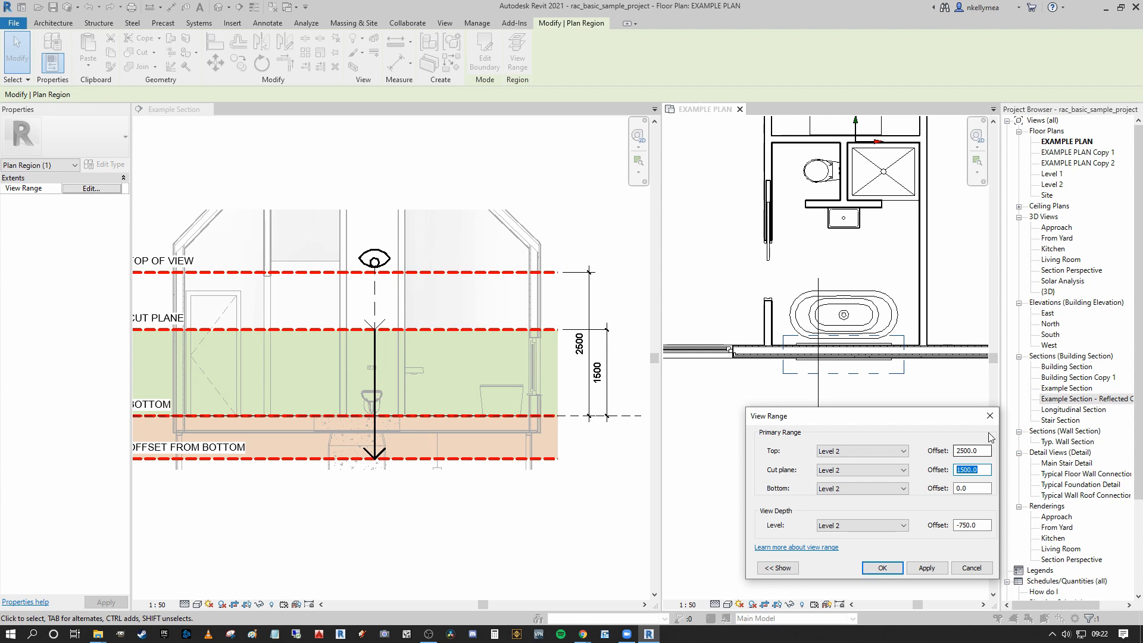
text(1000)
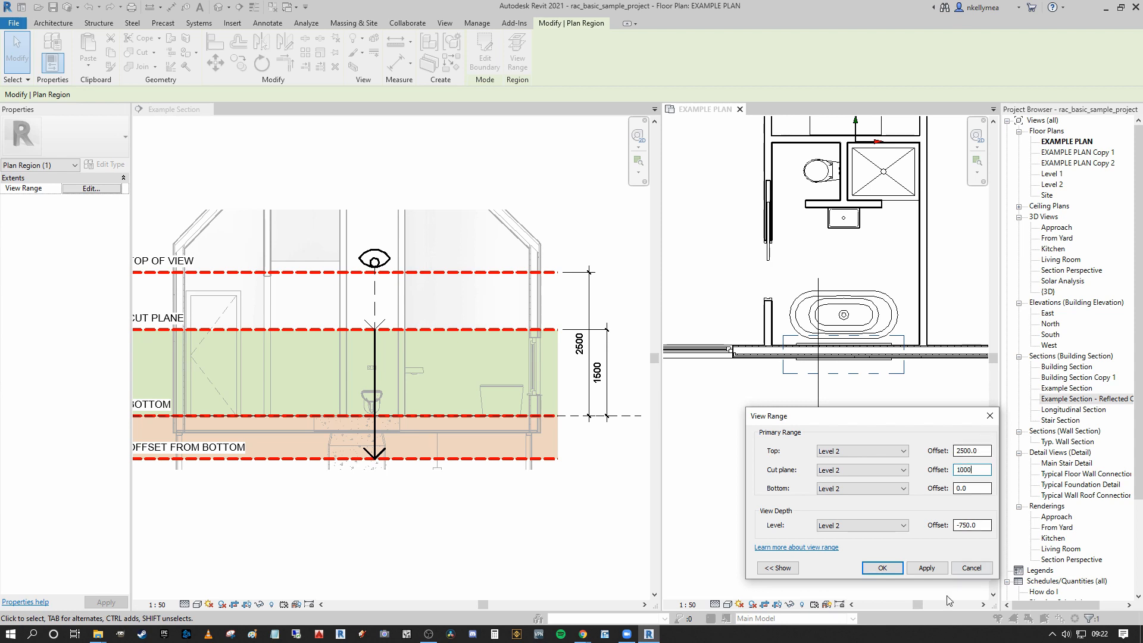
click(929, 569)
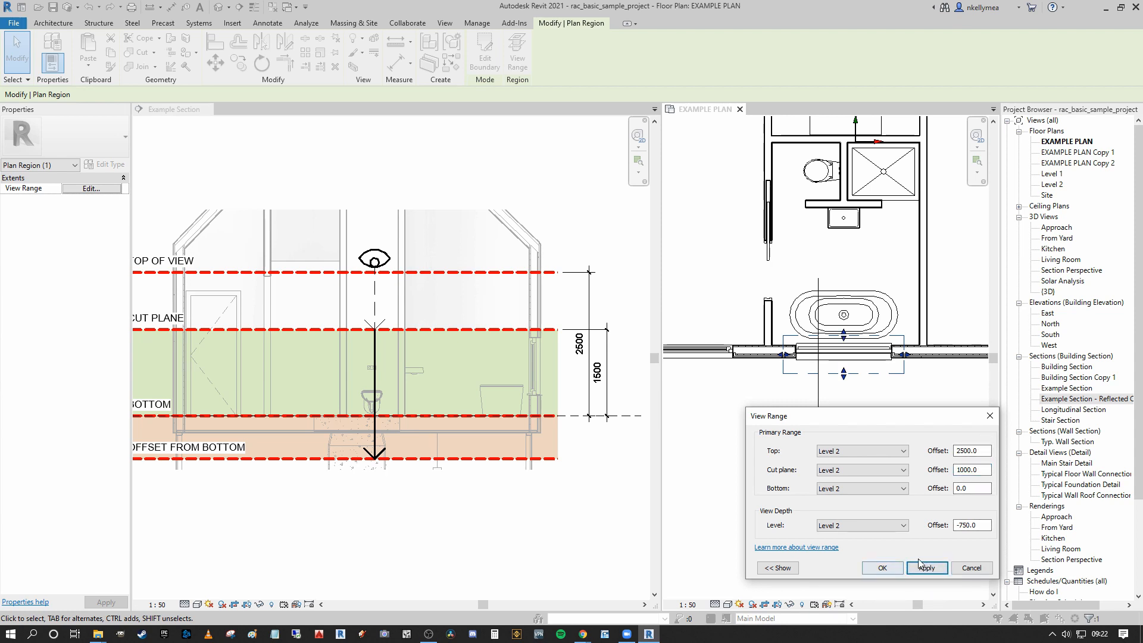
click(883, 570)
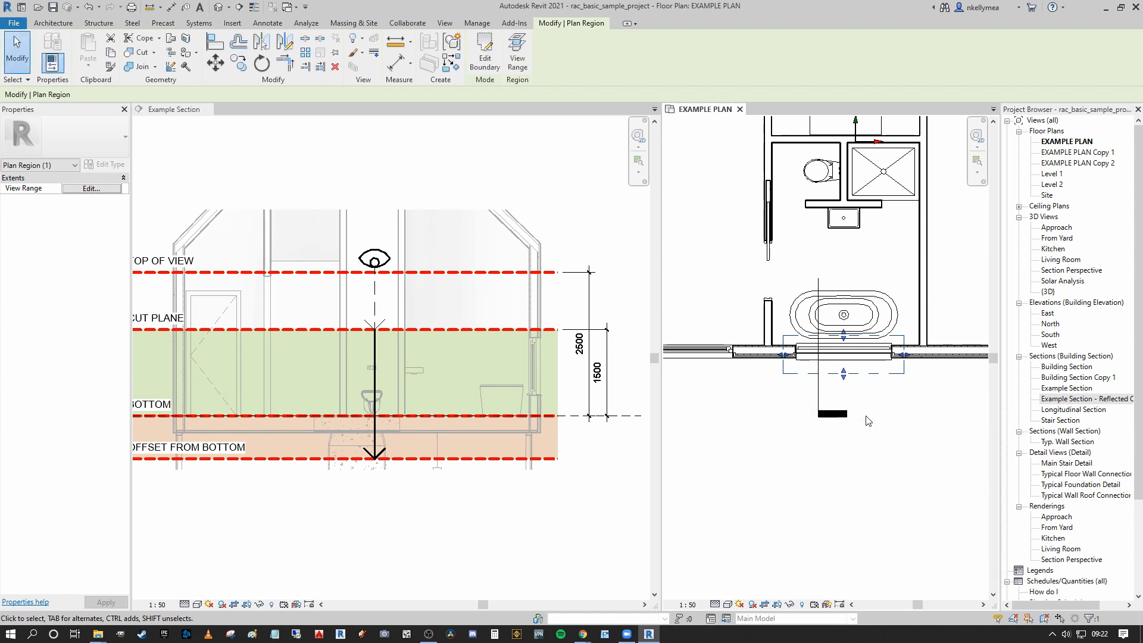
Step: Examine how the window beside the bathtub is represented inside the plan region's boundary in EXAMPLE PLAN
click(869, 387)
scroll(863, 342, up, 2)
scroll(881, 411, down, 5)
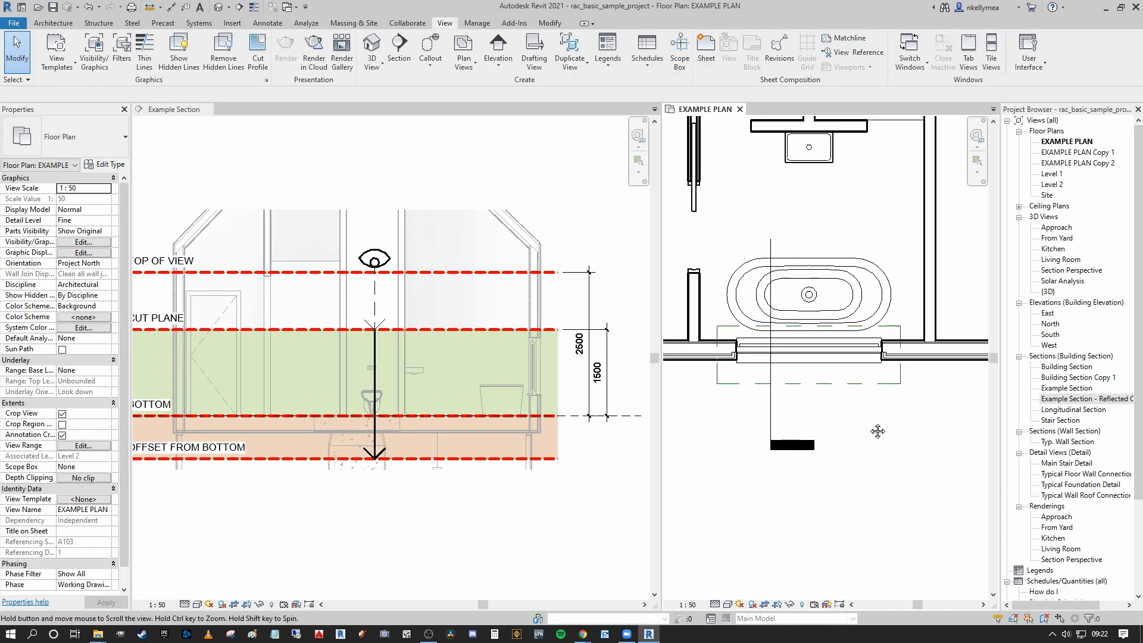
scroll(861, 411, up, 2)
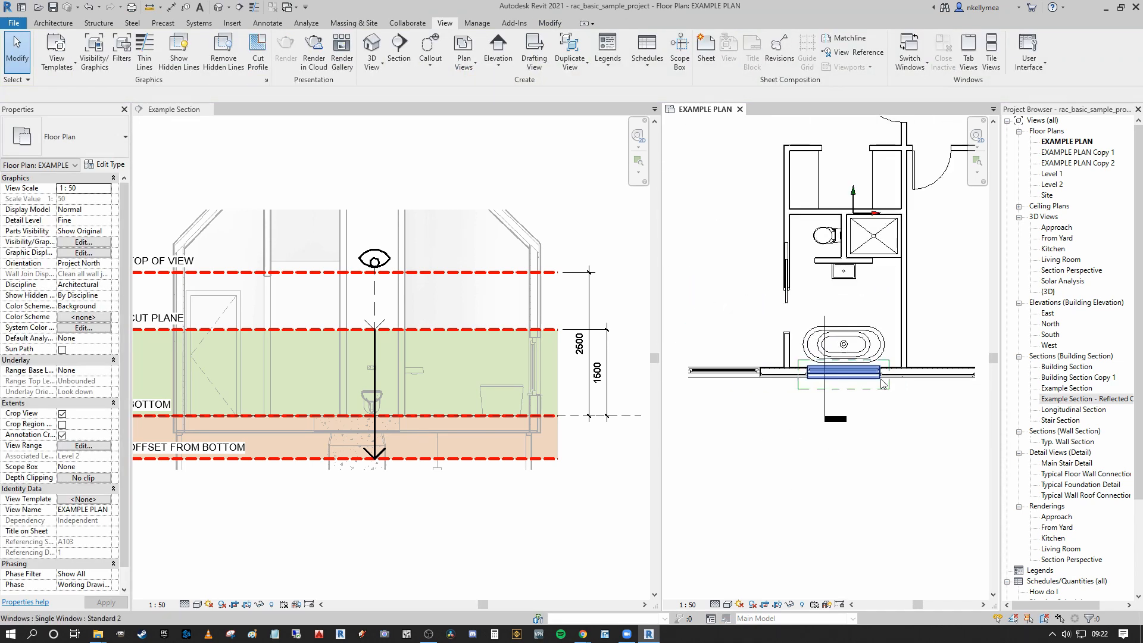
click(850, 433)
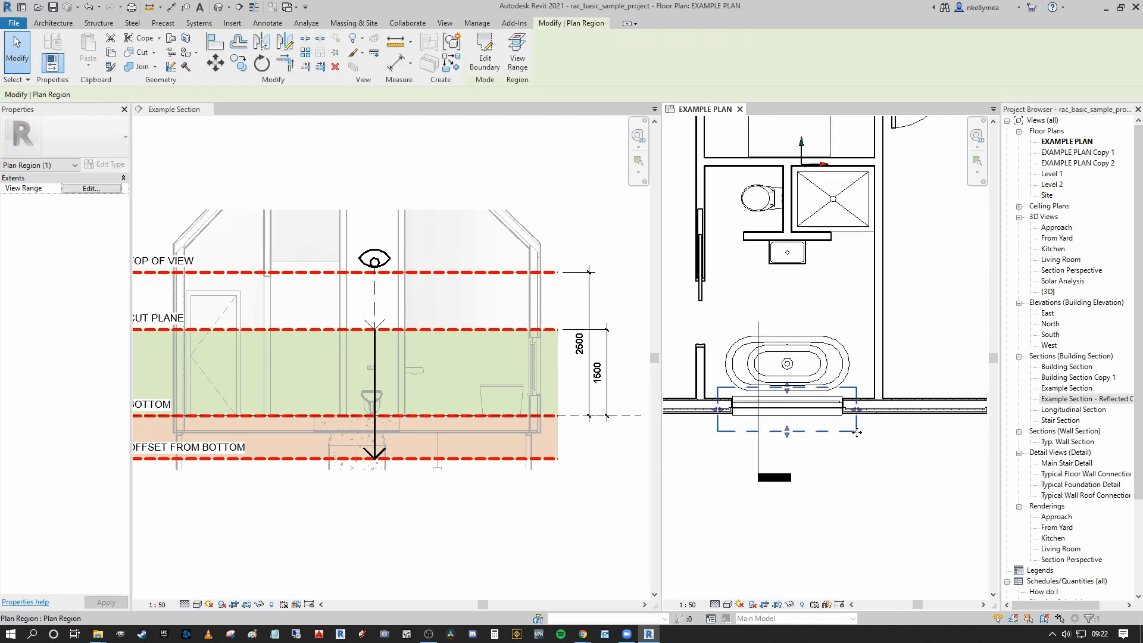
scroll(850, 433, down, 1)
middle_drag(825, 430, 883, 445)
scroll(858, 454, up, 1)
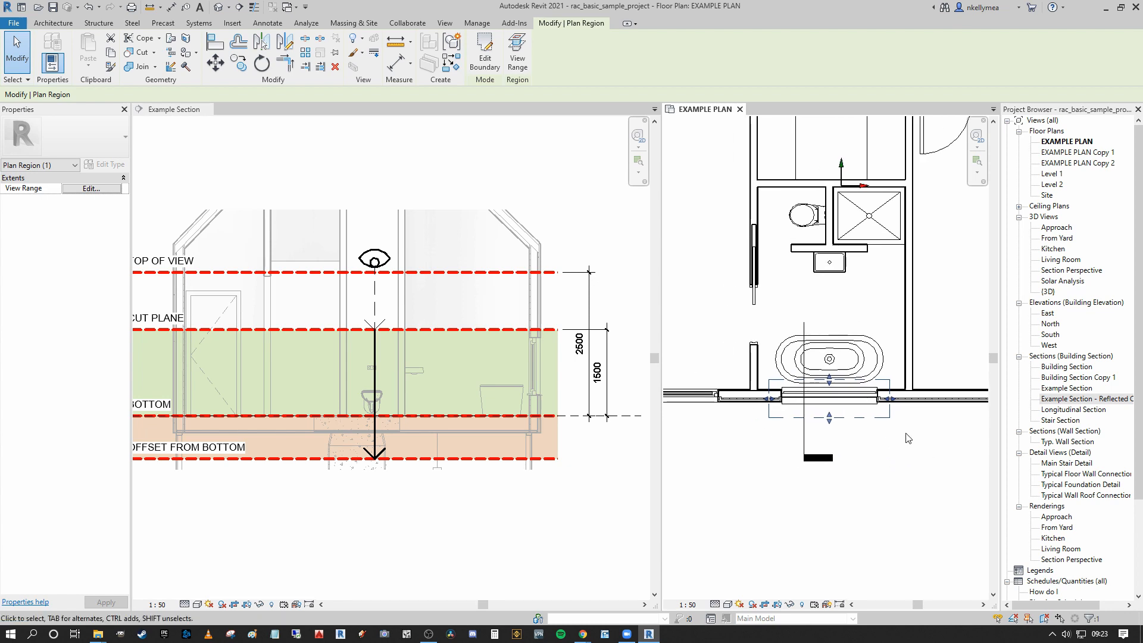
middle_drag(929, 437, 911, 501)
scroll(946, 477, down, 1)
click(900, 495)
scroll(831, 464, up, 2)
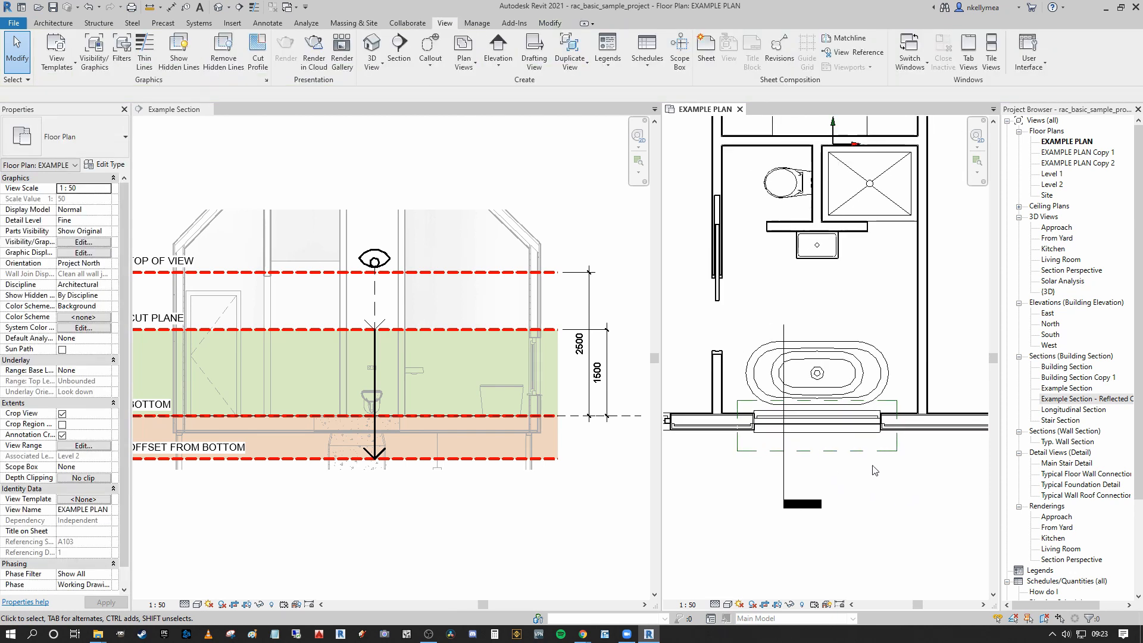
Step: Compare the area inside the plan region with the rest of EXAMPLE PLAN, checking the extent its separate cut plane affects
scroll(833, 435, down, 3)
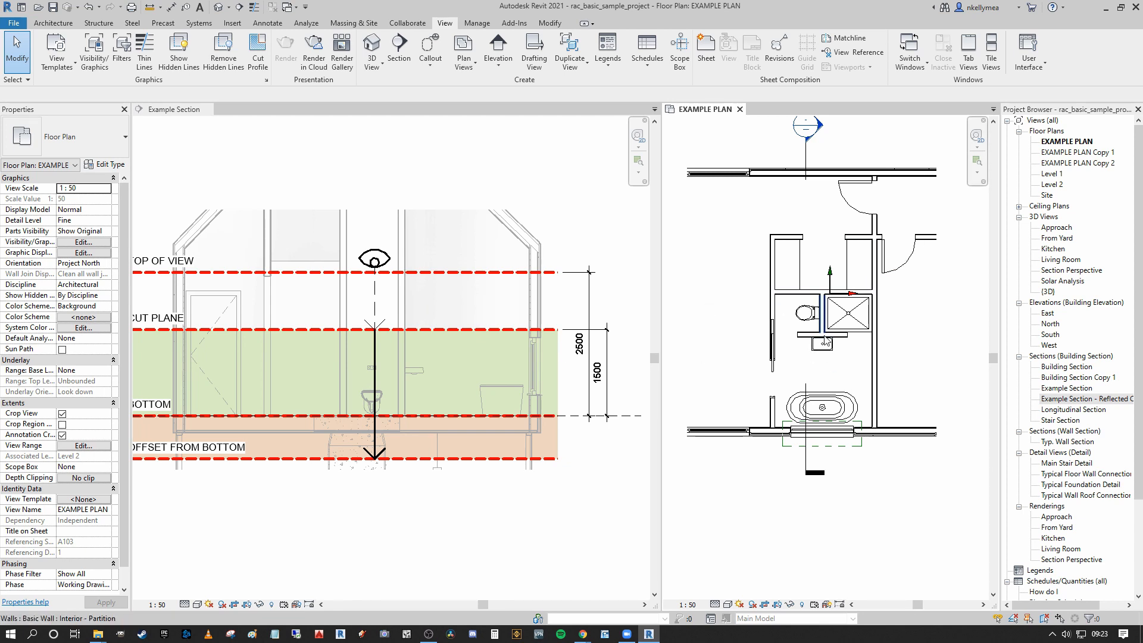
middle_drag(836, 373, 838, 372)
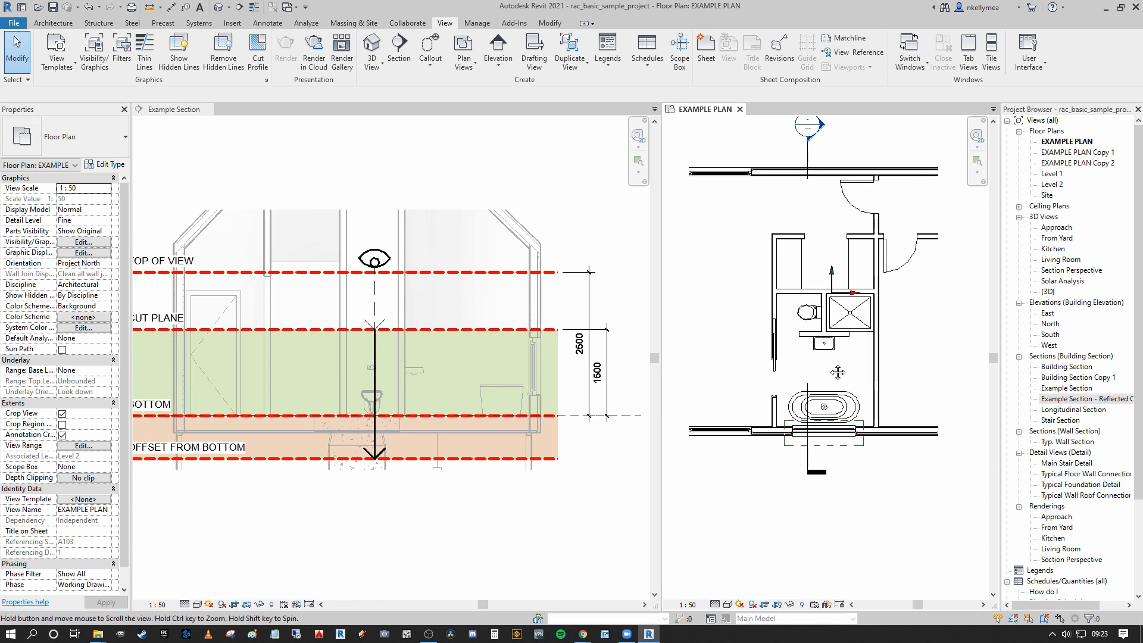
click(858, 446)
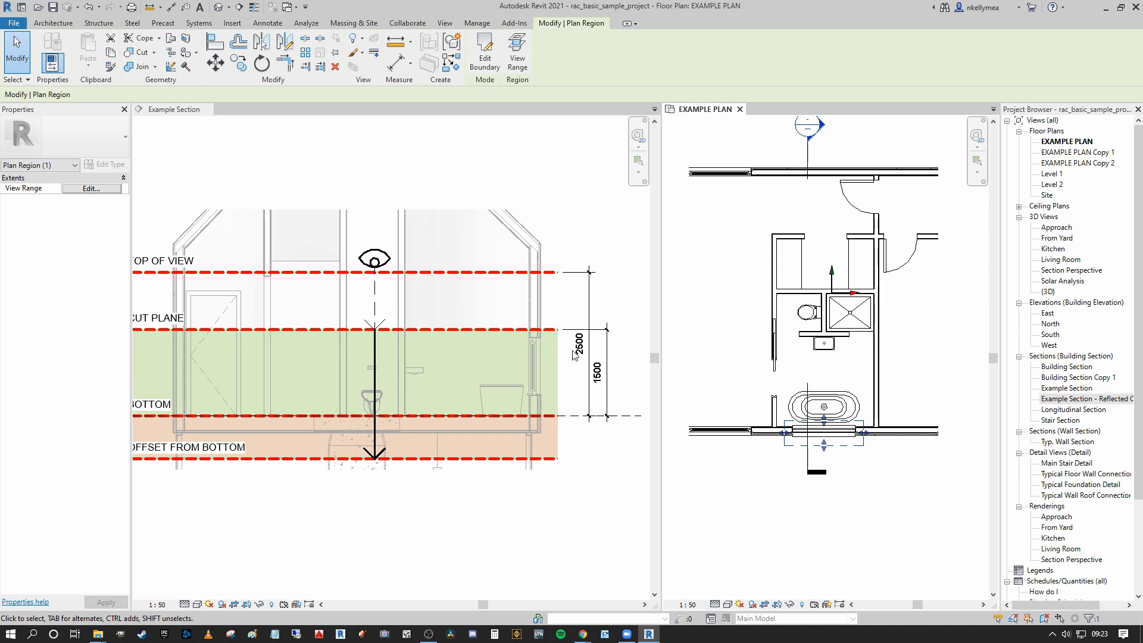
click(883, 504)
scroll(869, 424, up, 3)
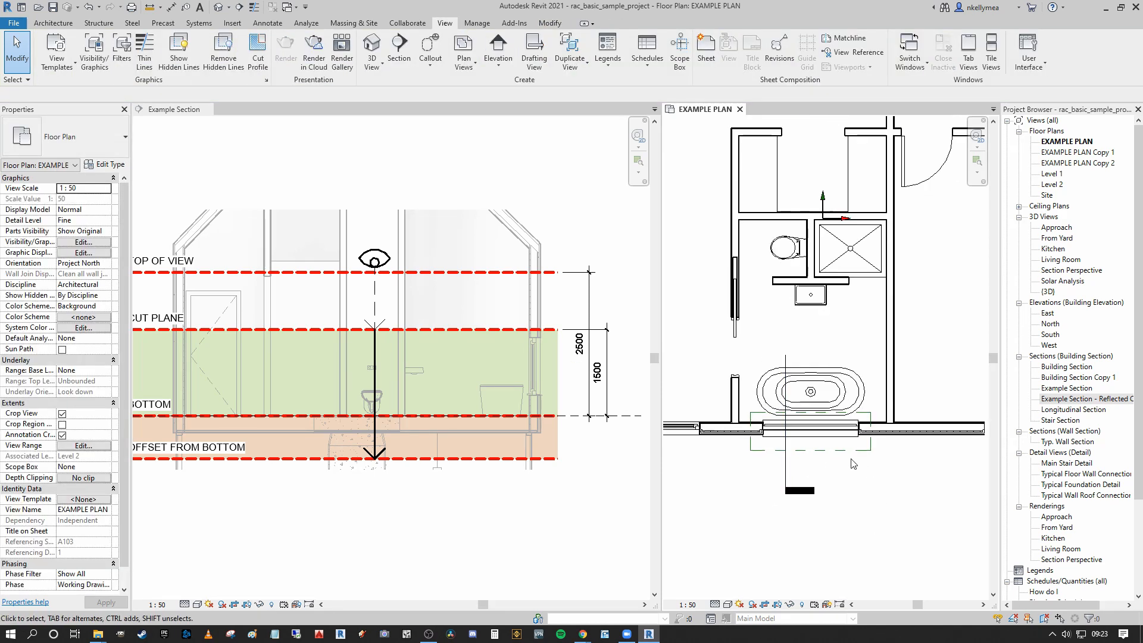
scroll(853, 463, down, 2)
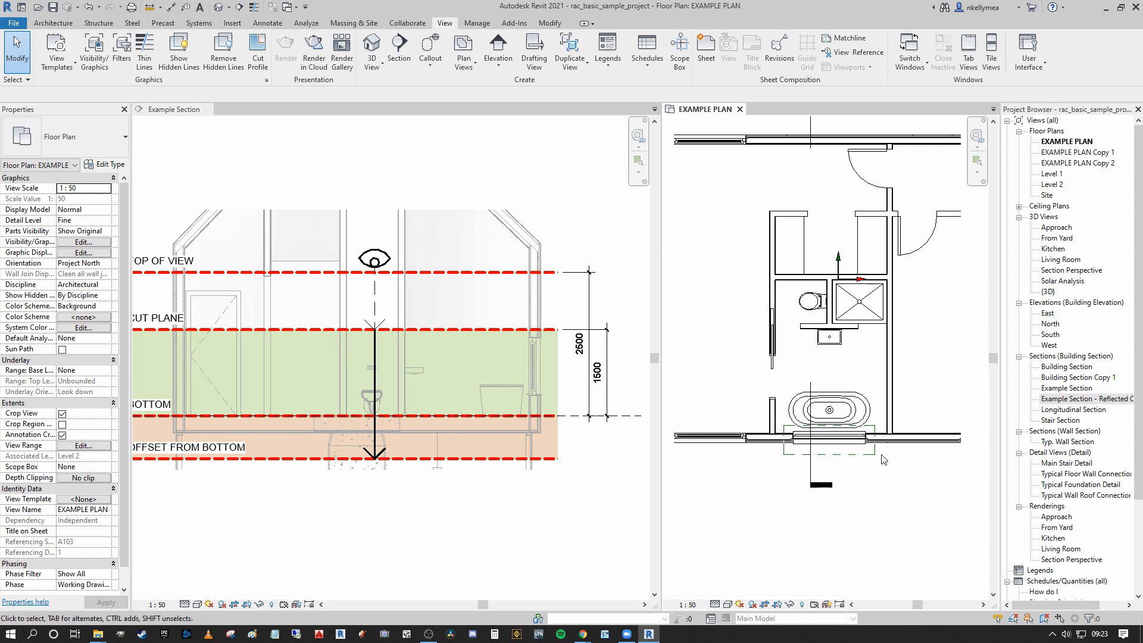
middle_drag(894, 509, 895, 498)
scroll(895, 498, up, 1)
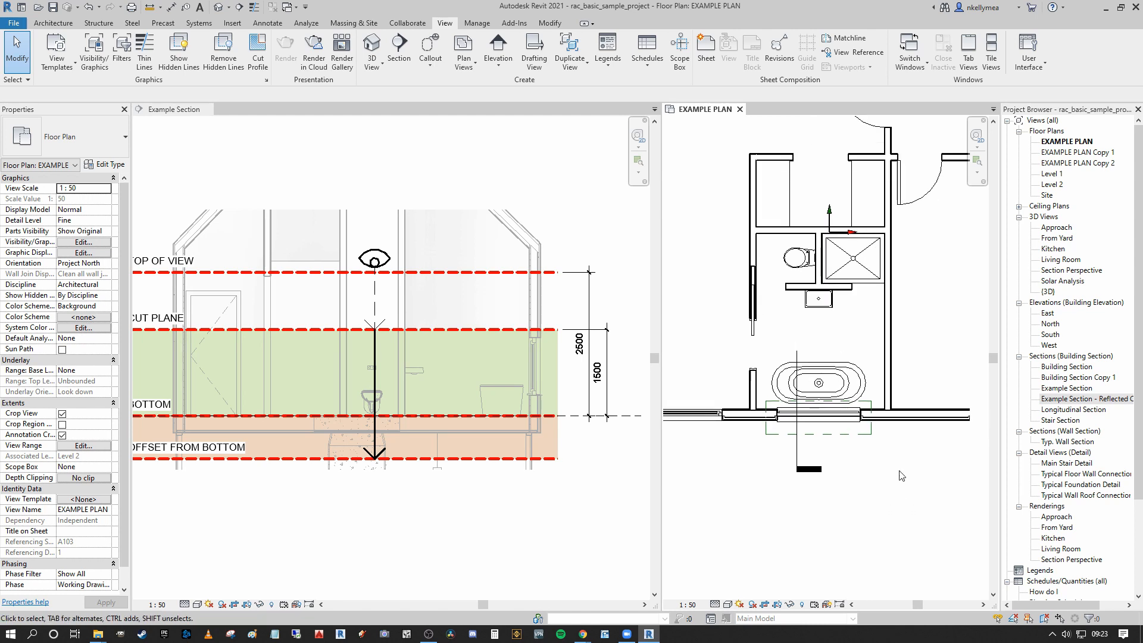
scroll(899, 287, down, 2)
middle_drag(900, 288, 858, 321)
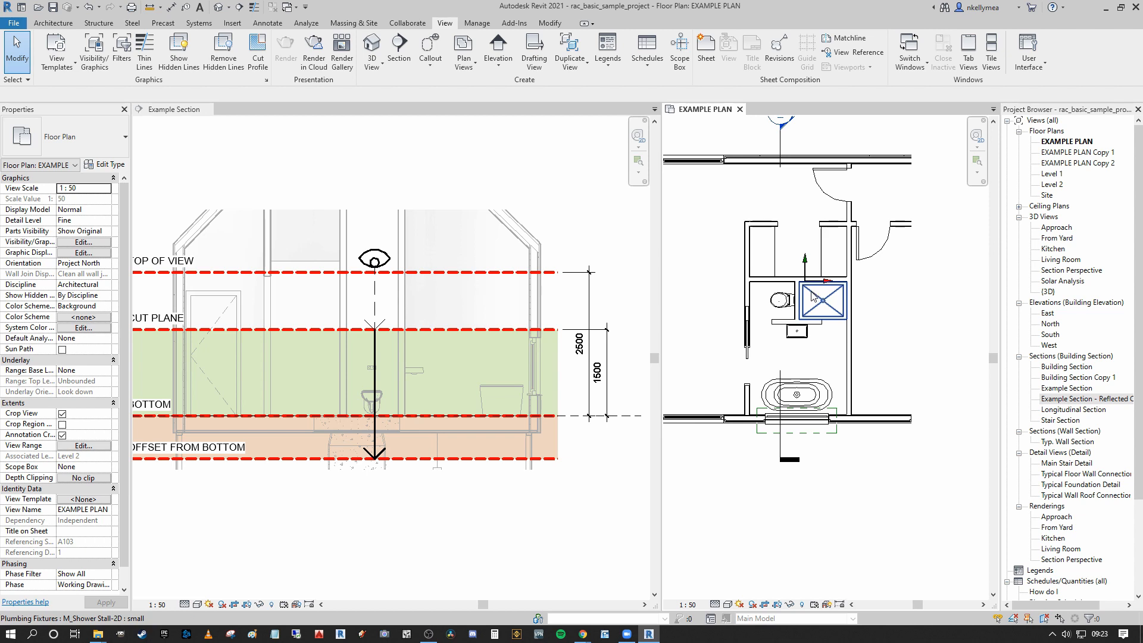
click(822, 433)
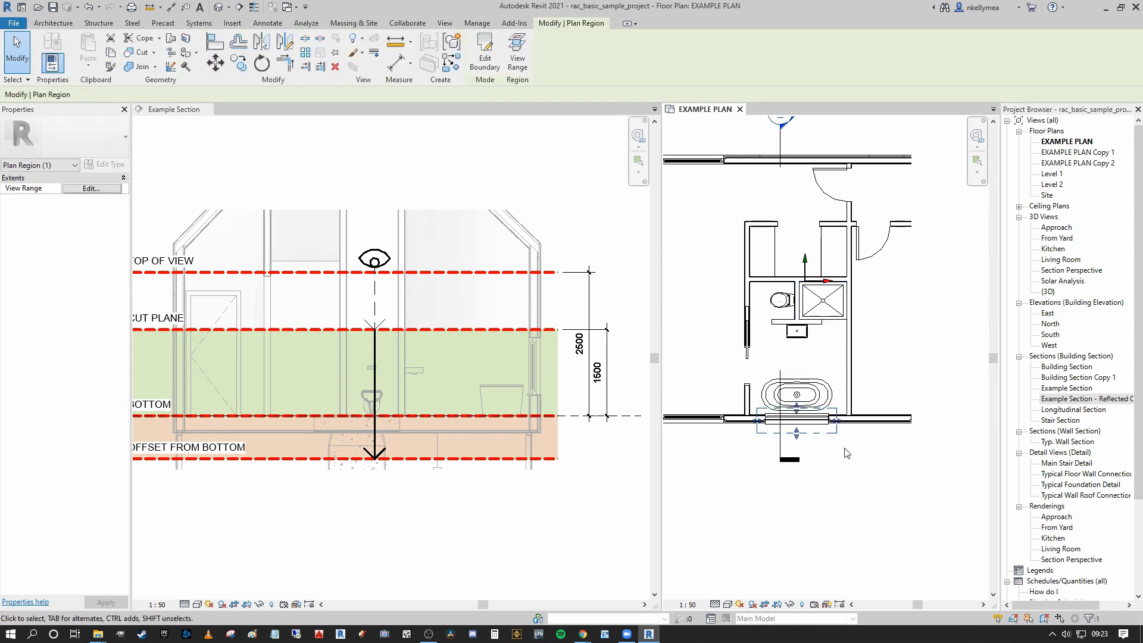
click(866, 473)
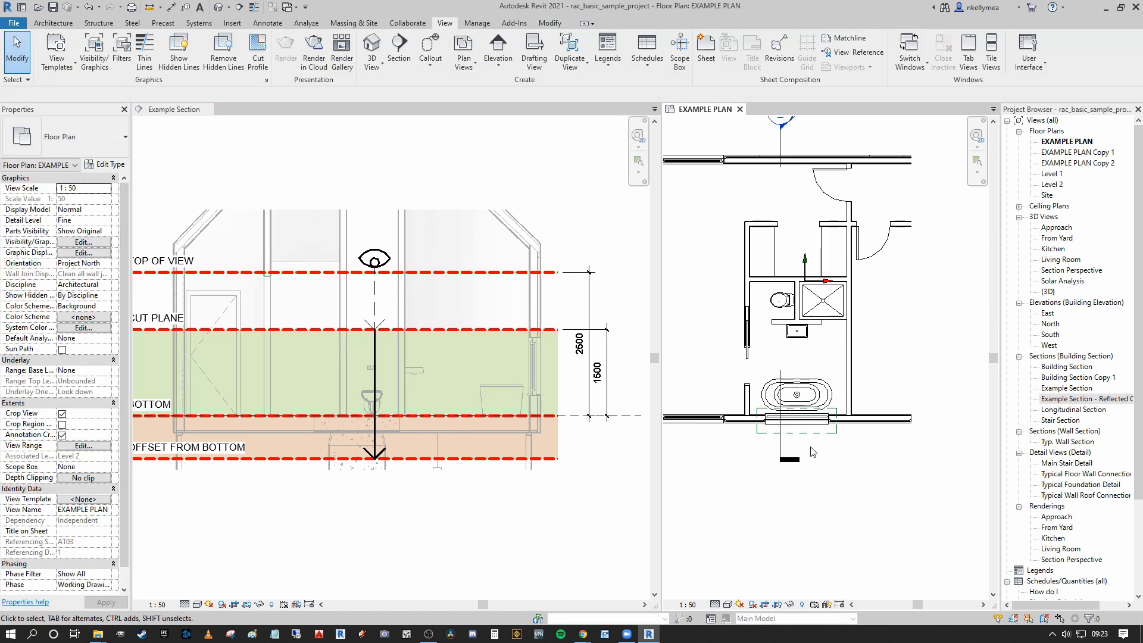
Step: Review the complete view range diagram in Example Section, from top of view to offset from bottom
click(470, 536)
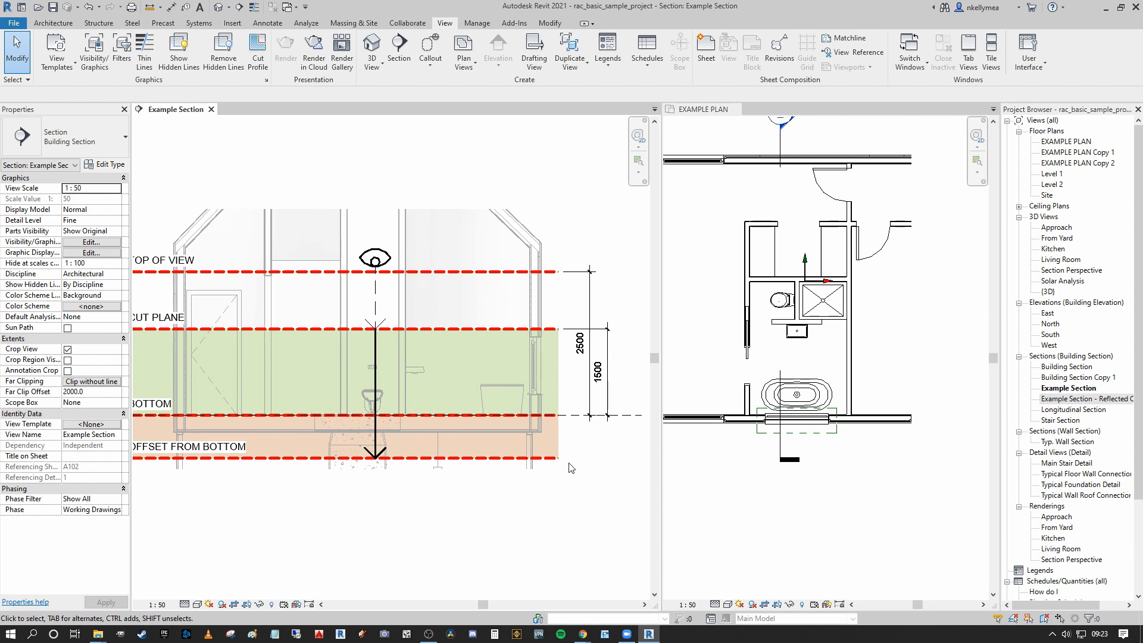
scroll(575, 464, down, 3)
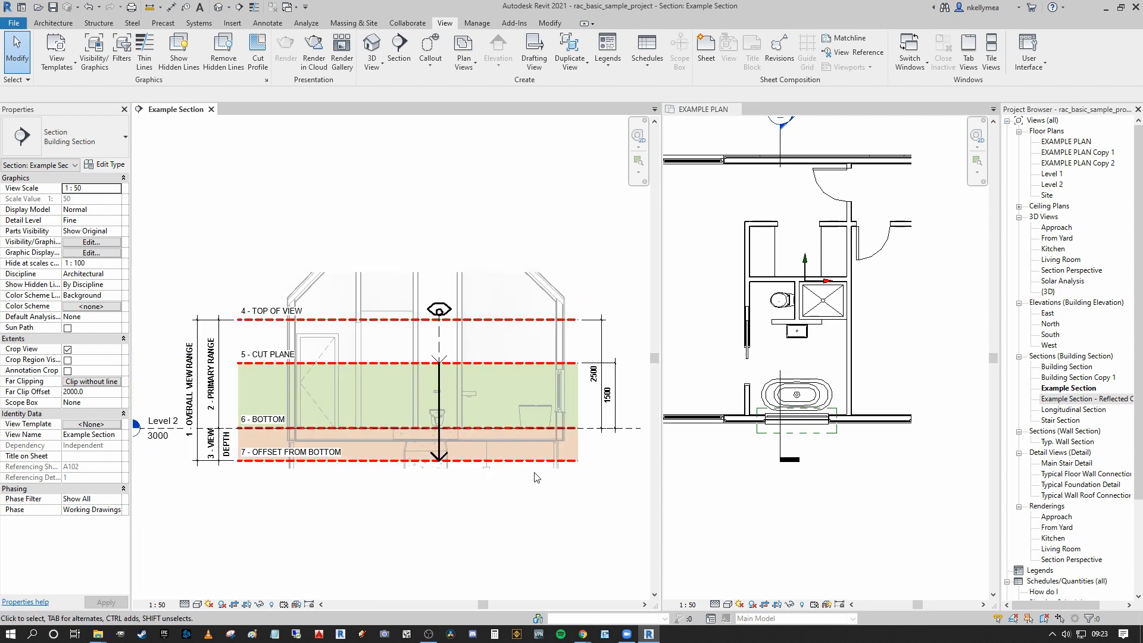
mouse_move(525, 481)
middle_down()
mouse_move(529, 525)
mouse_move(512, 512)
mouse_move(563, 466)
middle_up()
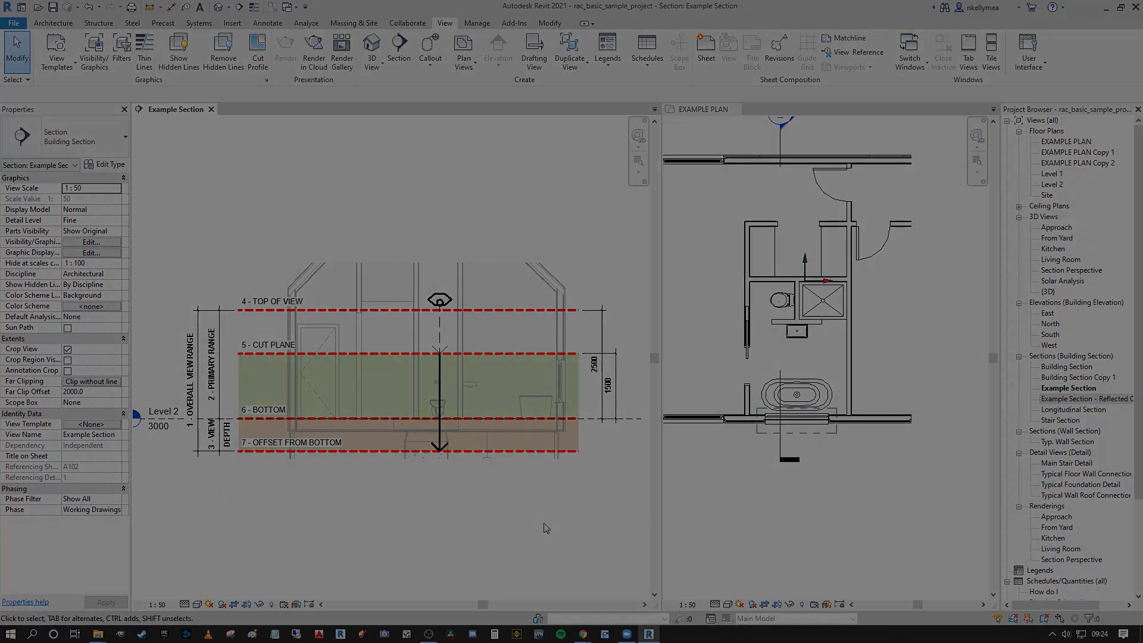
middle_drag(552, 519, 552, 518)
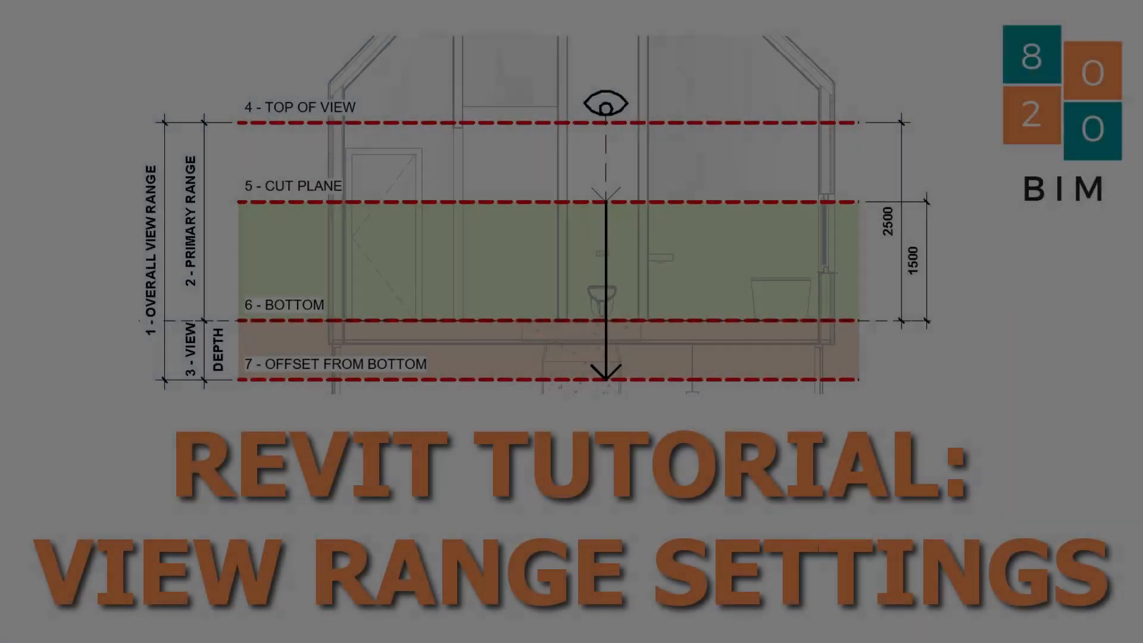